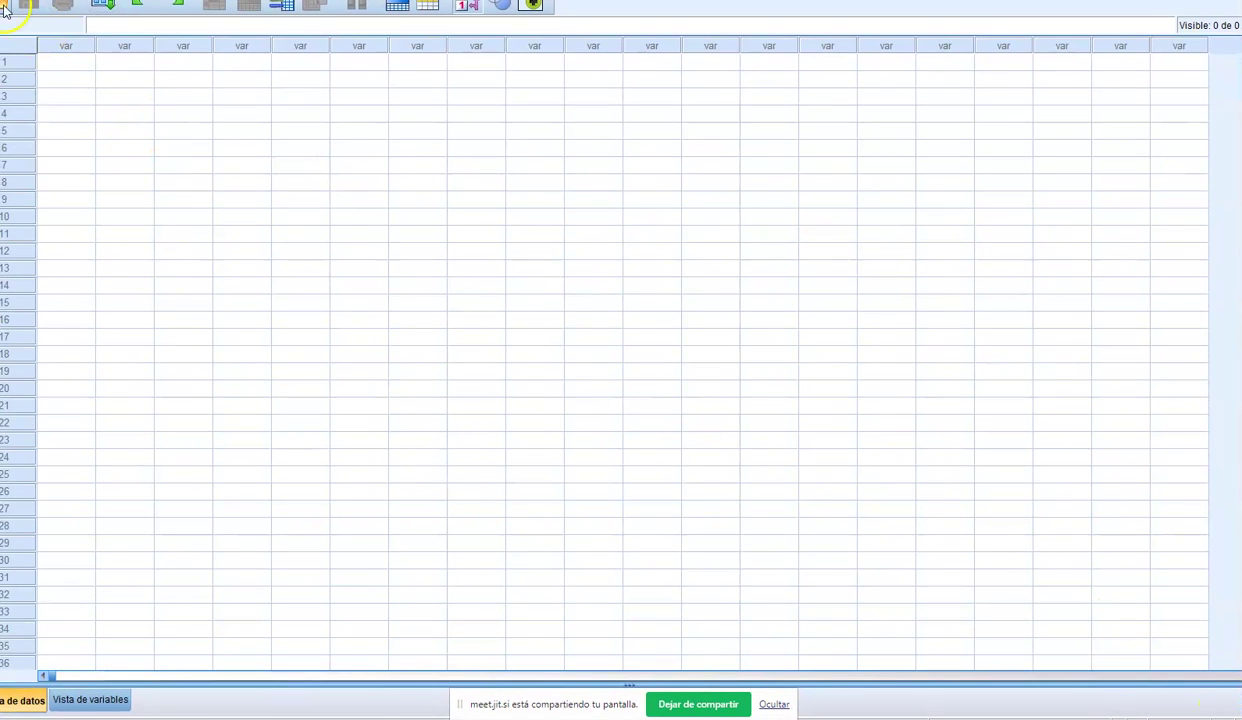
left_click(16, 10)
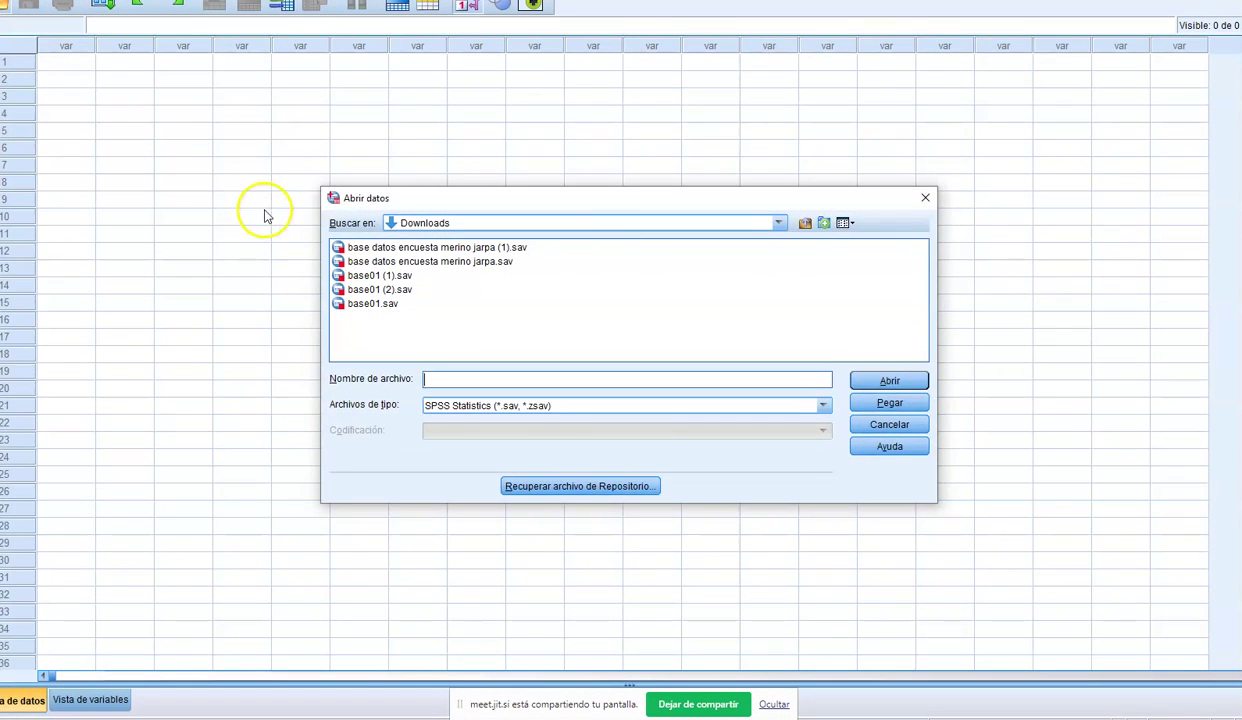
left_click(930, 199)
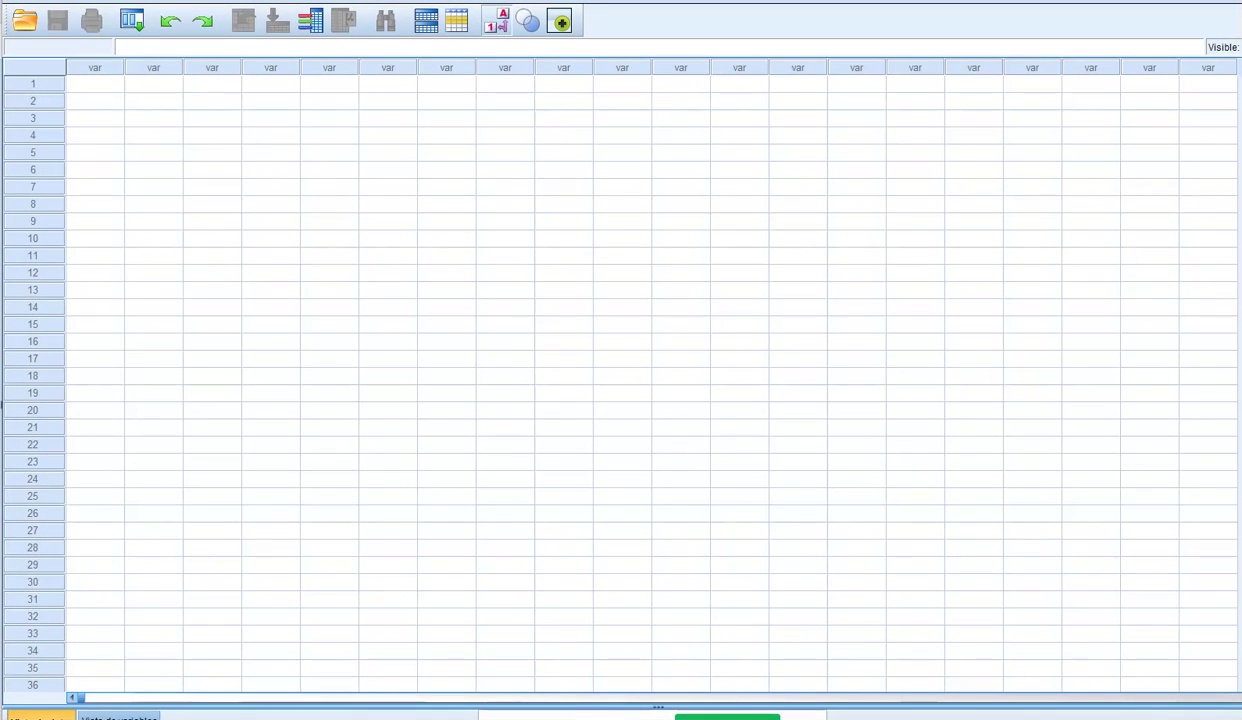
Step: Switch the data editor to the variable view
mouse_move(590, 716)
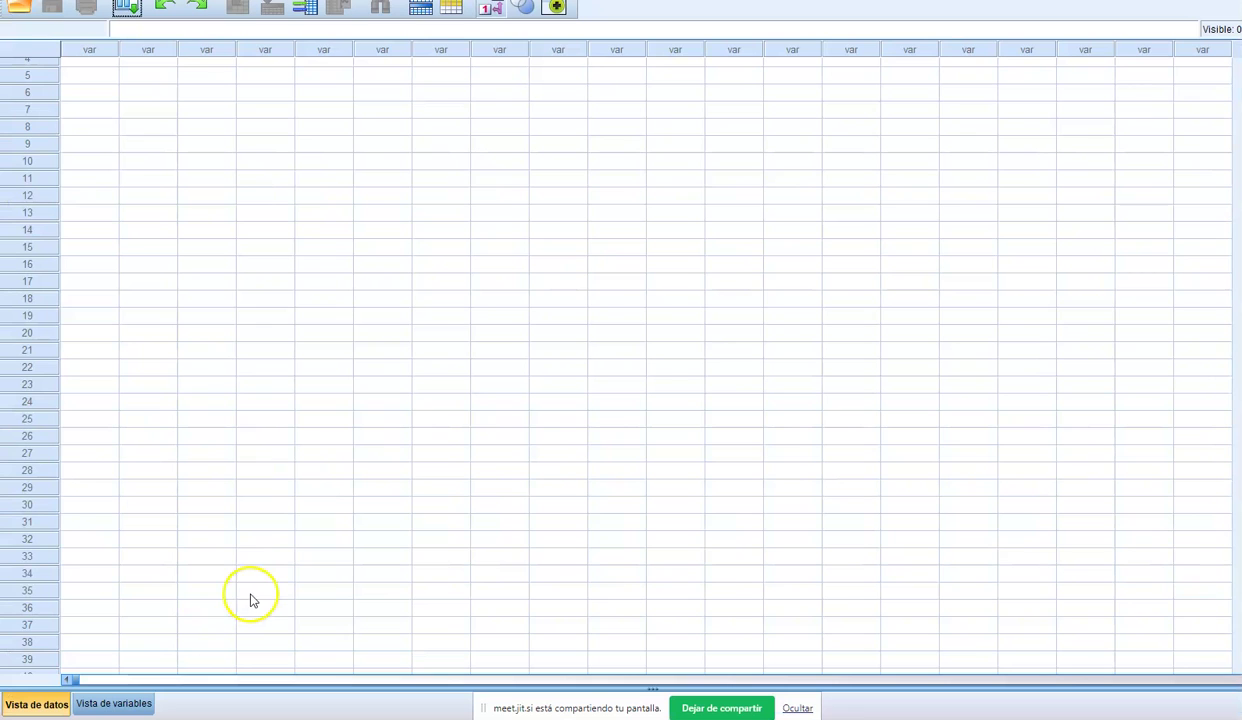
left_click(113, 703)
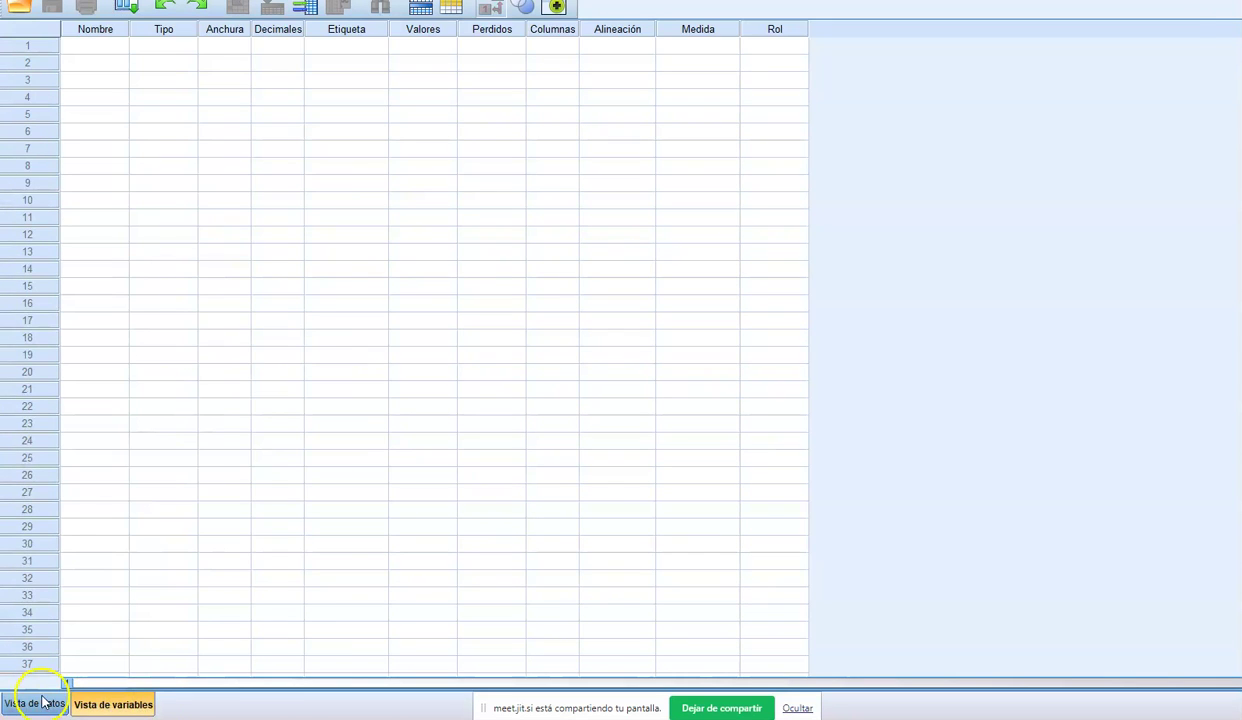
left_click(40, 703)
left_click(125, 703)
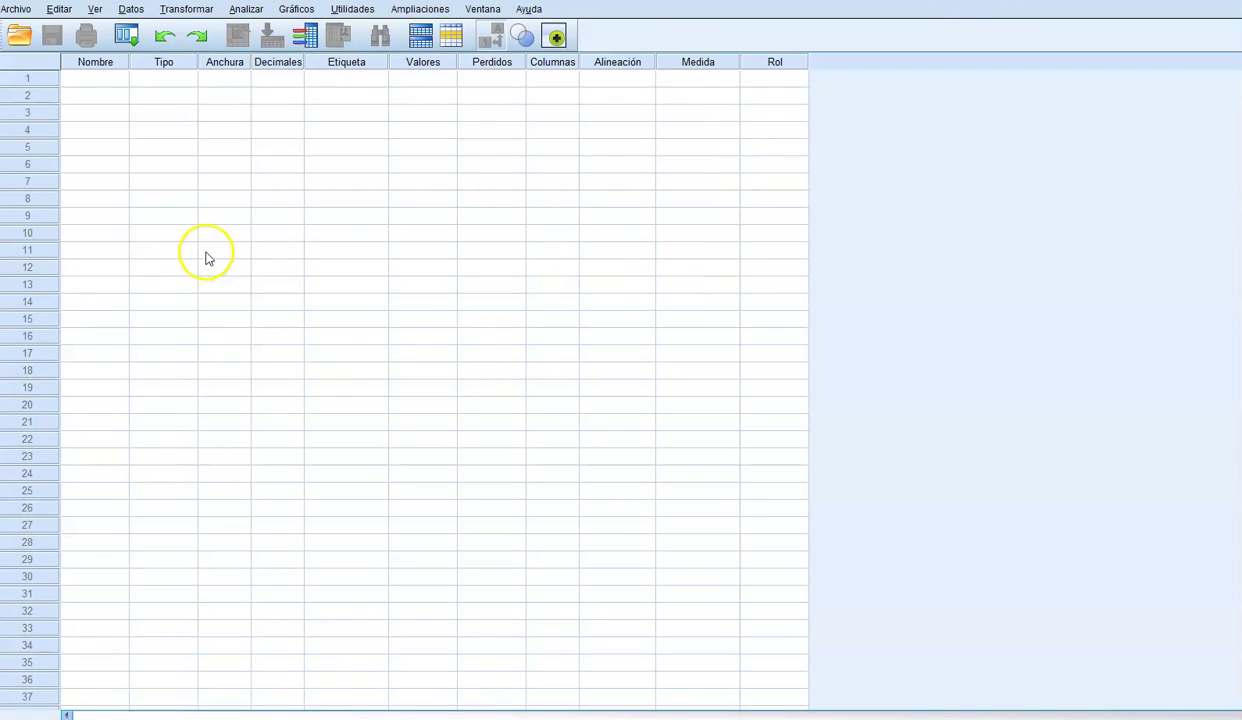
left_click(213, 263)
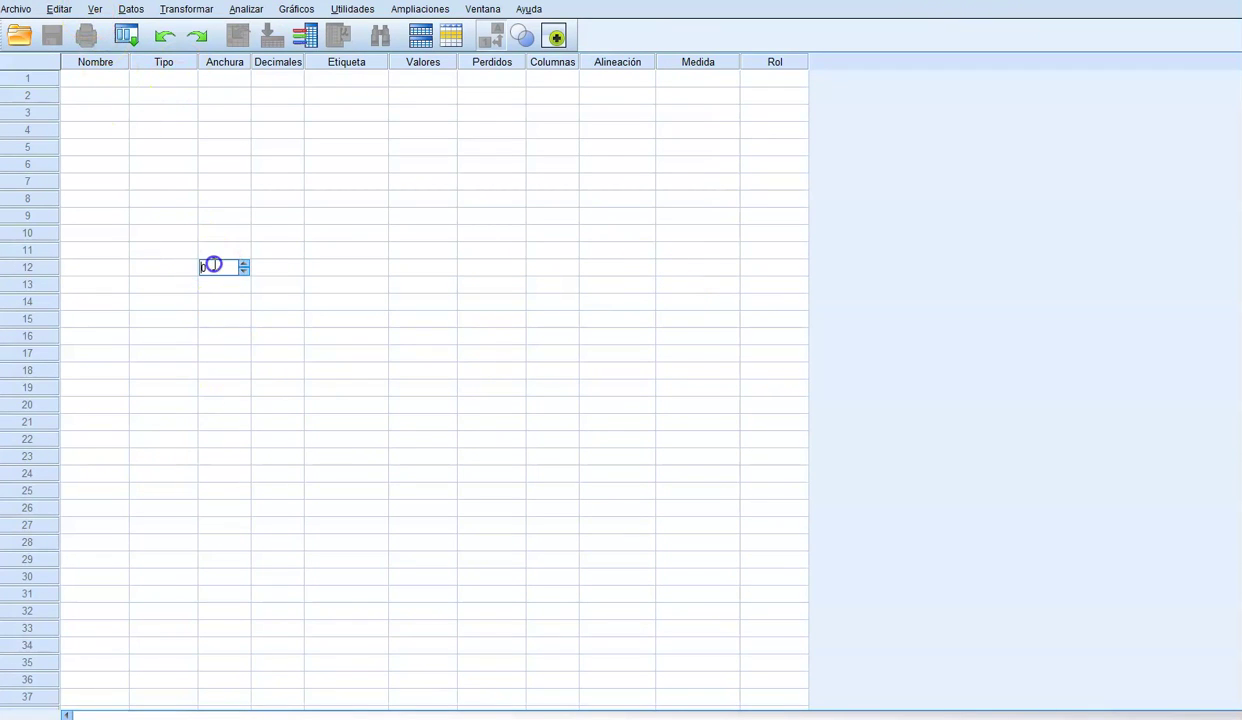
left_click(135, 178)
left_click(111, 85)
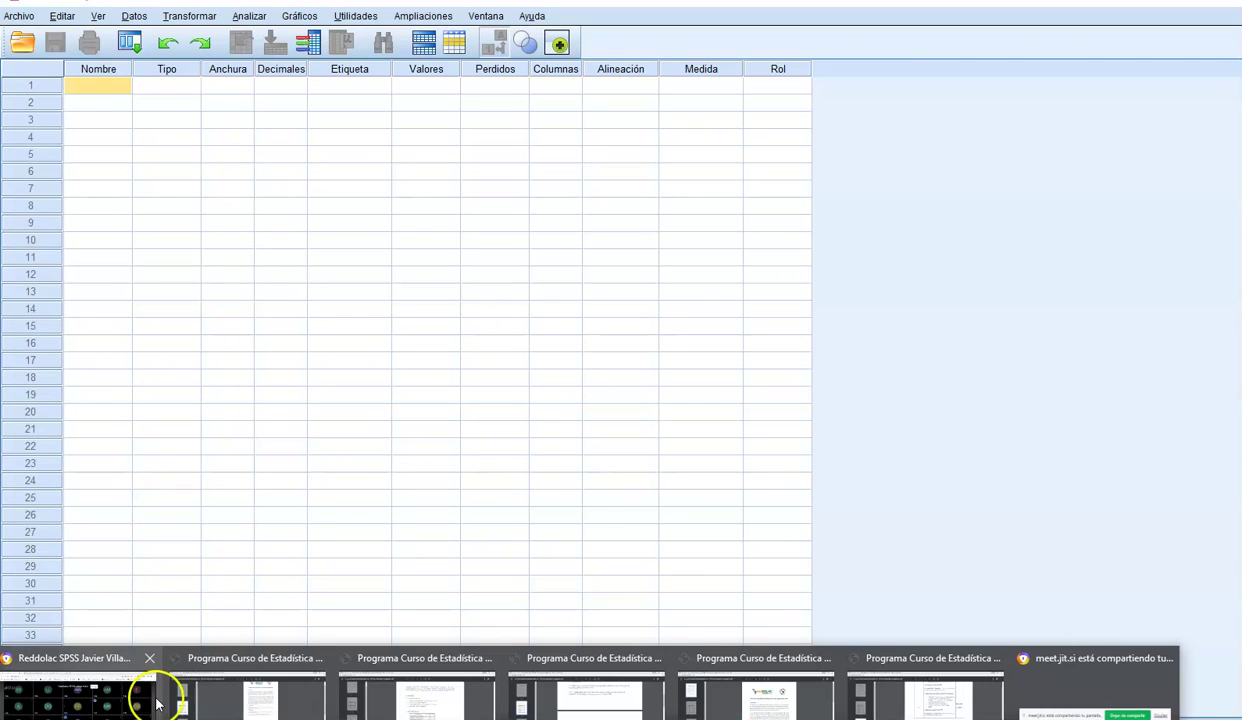
left_click(985, 390)
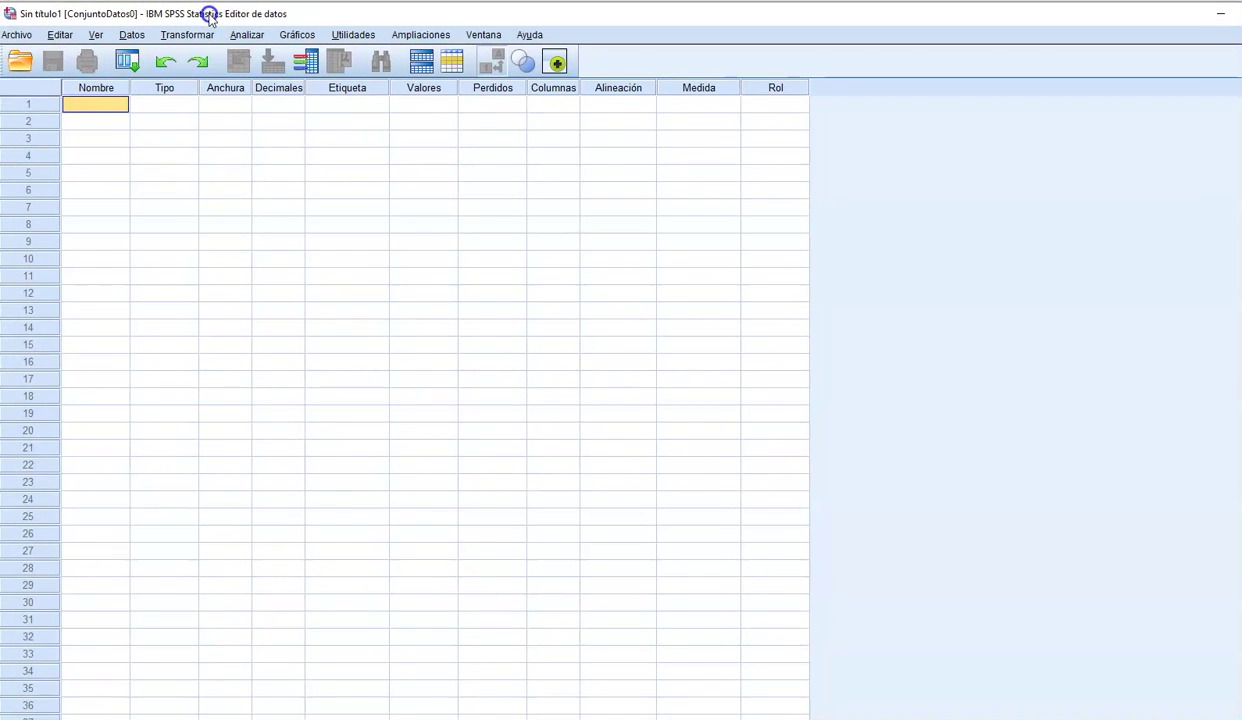
Step: Try to start the Select Cases command on the empty dataset
left_click(130, 36)
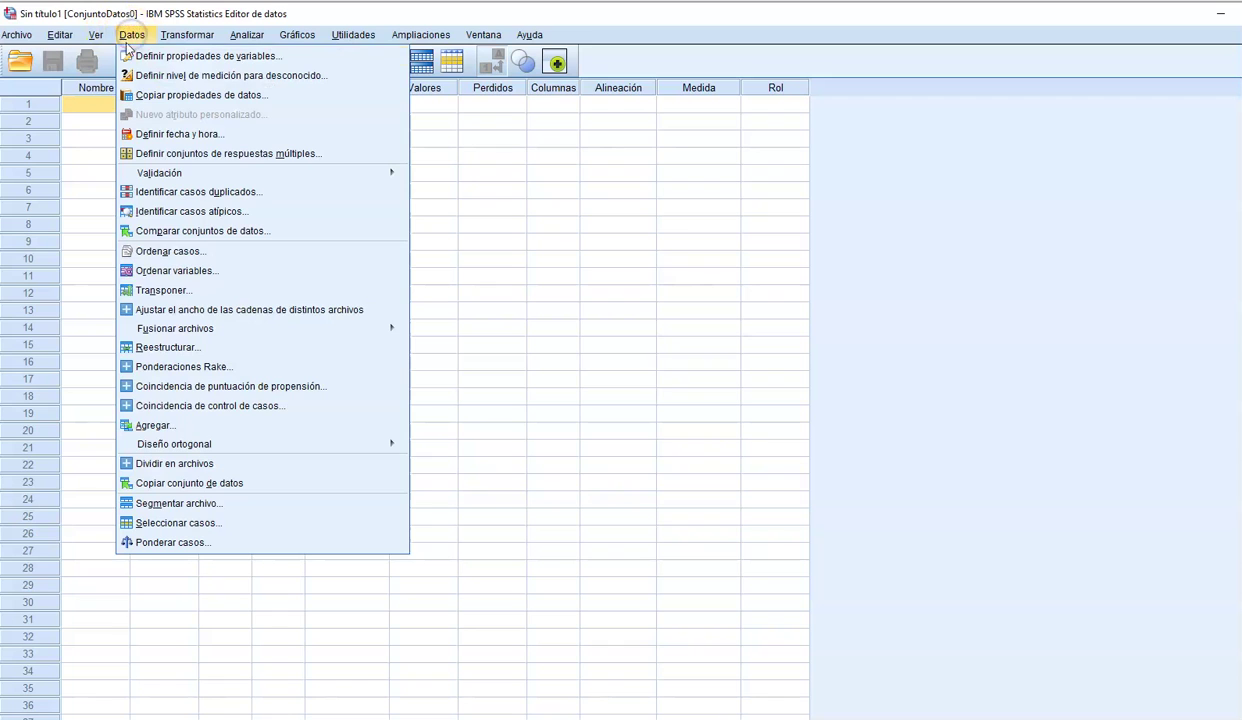
left_click(155, 133)
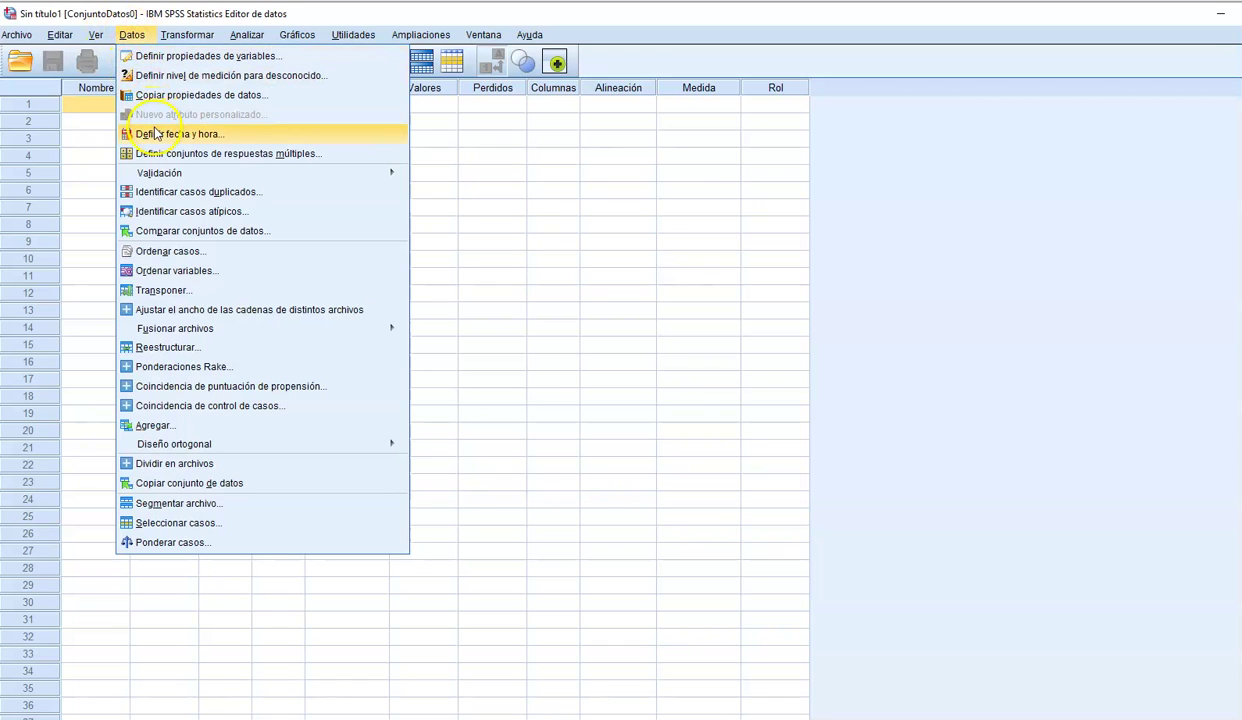
left_click(266, 524)
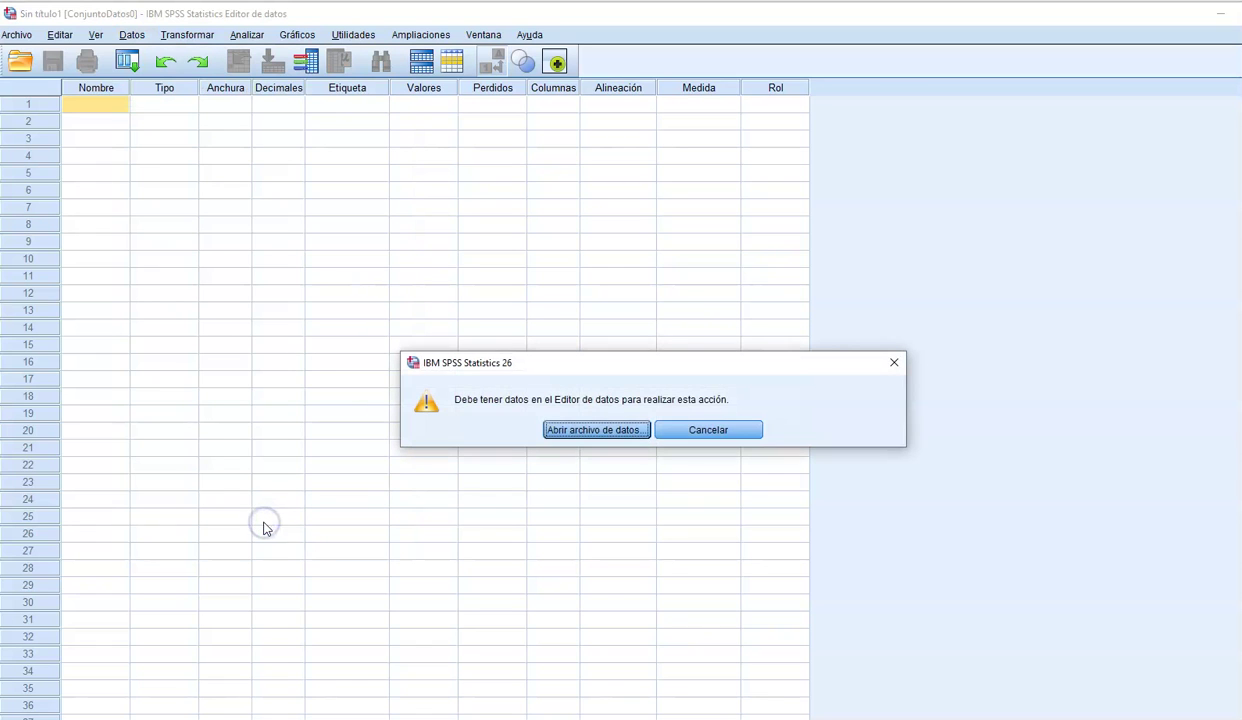
left_click(693, 430)
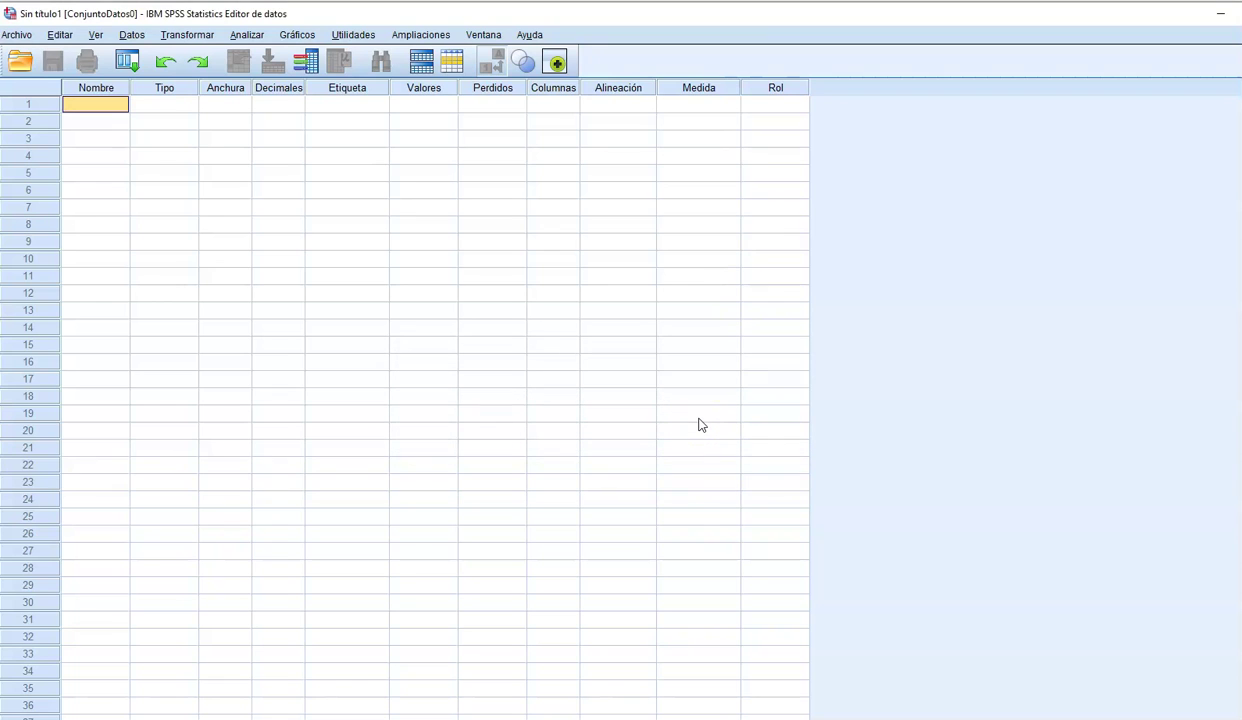
Step: Try to enter a name for the variable in the first row
type("sex")
key("BackSpace")
key("BackSpace")
key("BackSpace")
type("olñi")
key("BackSpace")
key("BackSpace")
type("ñio")
key("BackSpace")
key("BackSpace")
key("BackSpace")
key("Return")
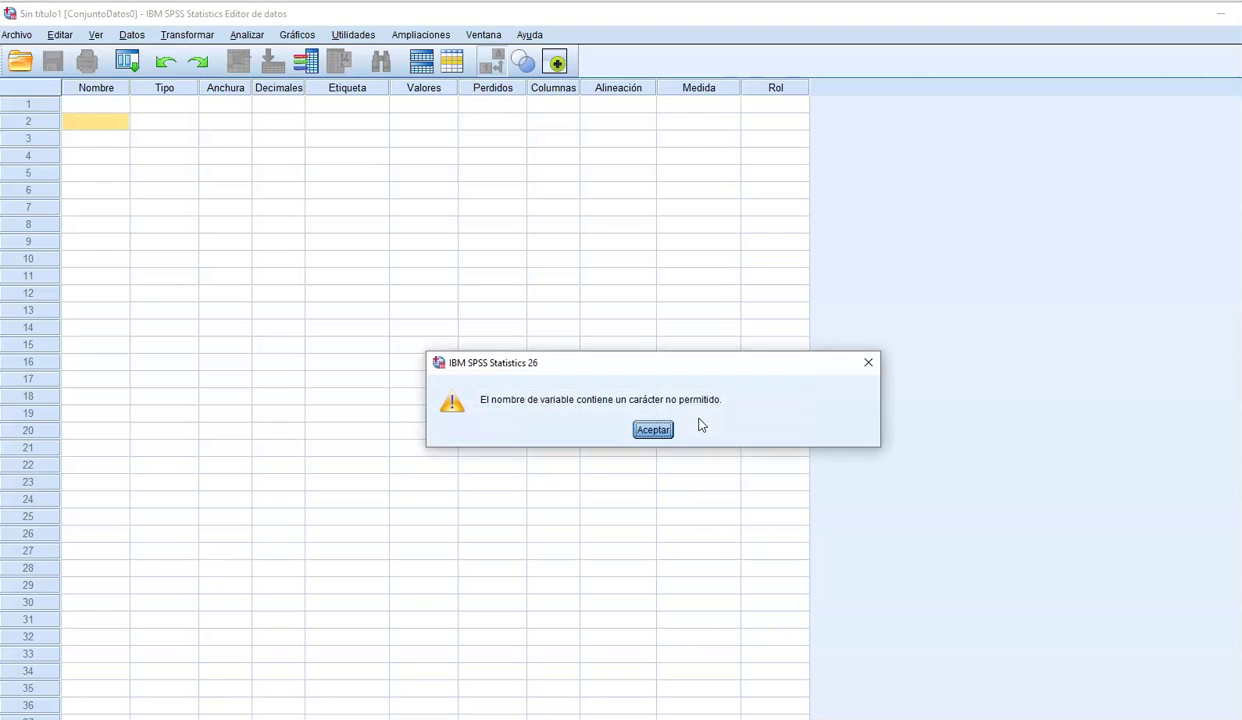
left_click(653, 430)
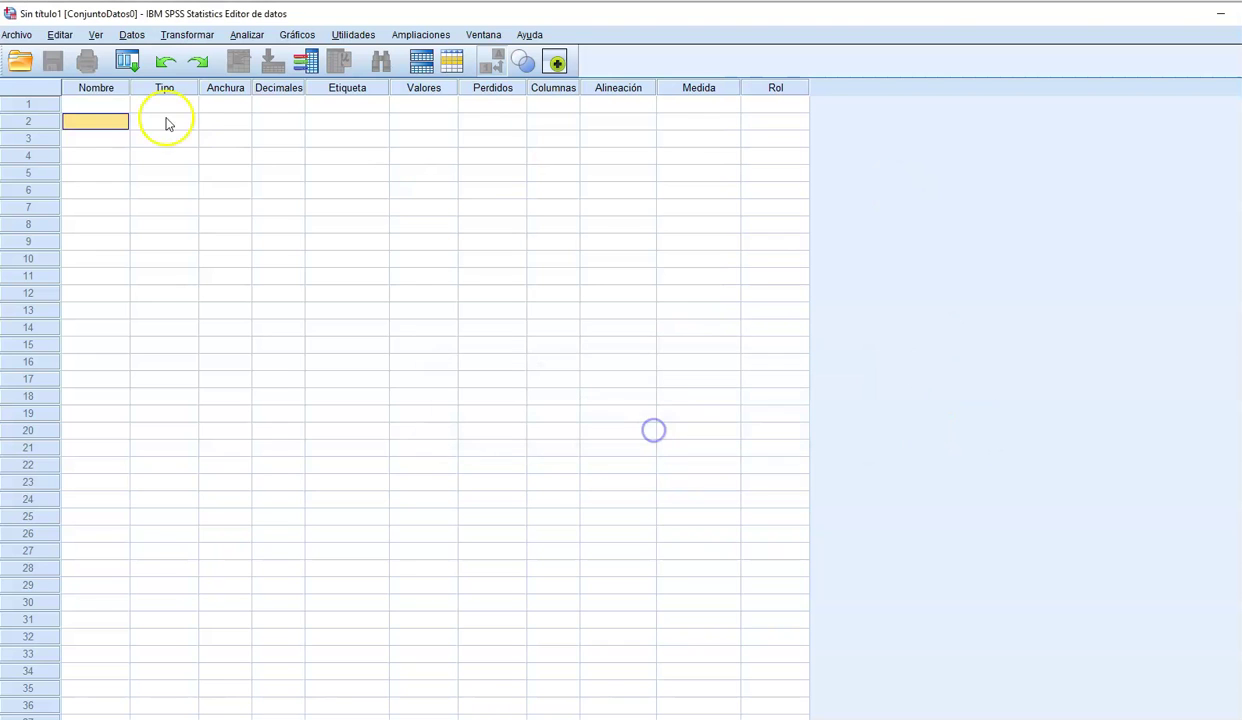
Step: Create the first variable with the Numérico type and name it folio
left_click(160, 104)
left_click(187, 106)
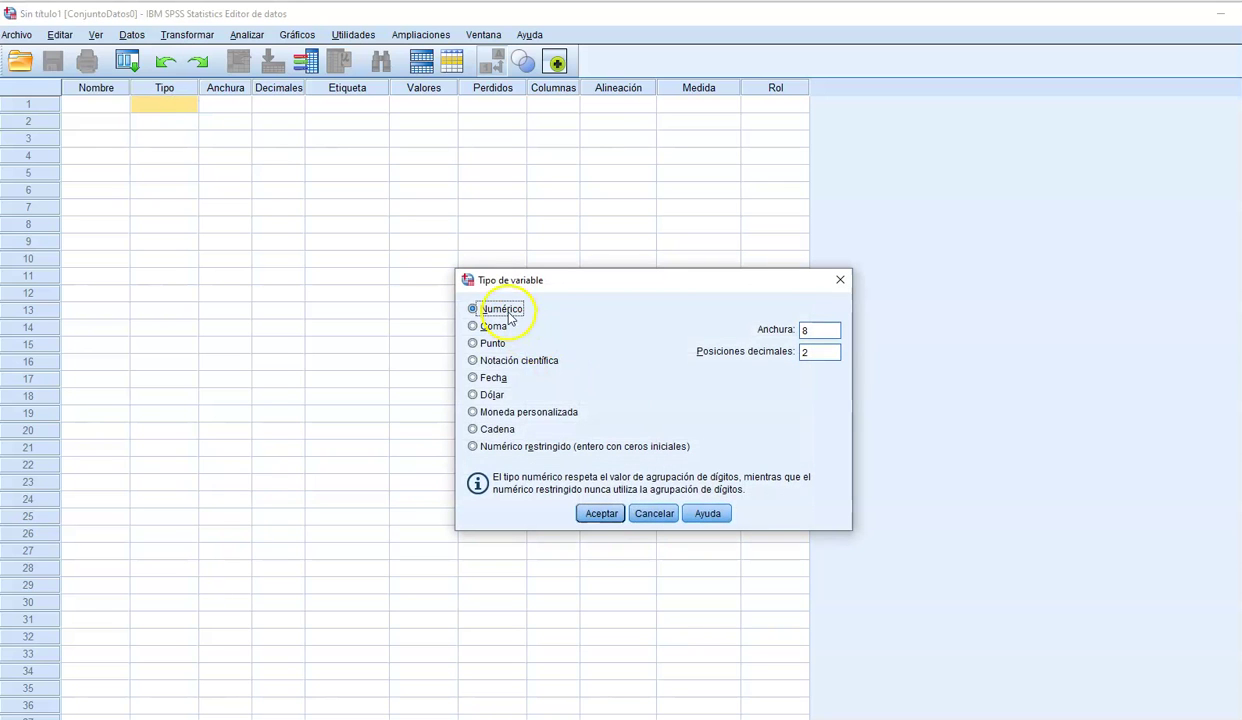
left_click(612, 515)
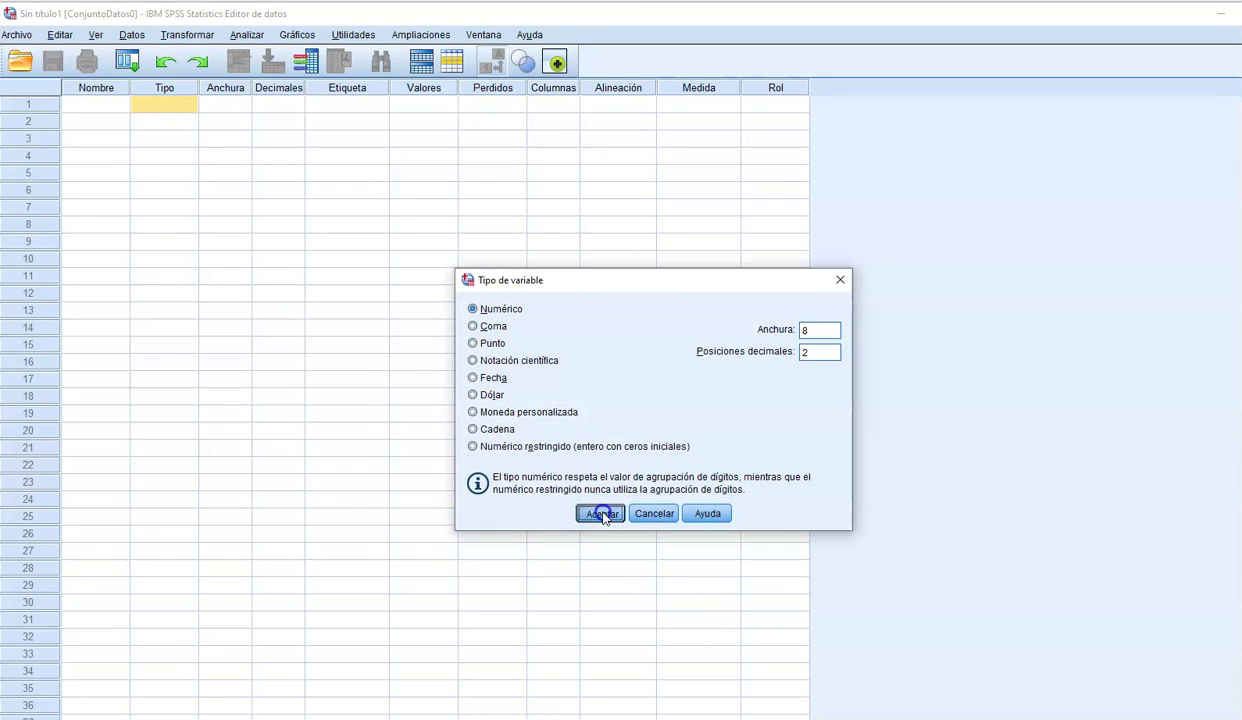
left_click(117, 105)
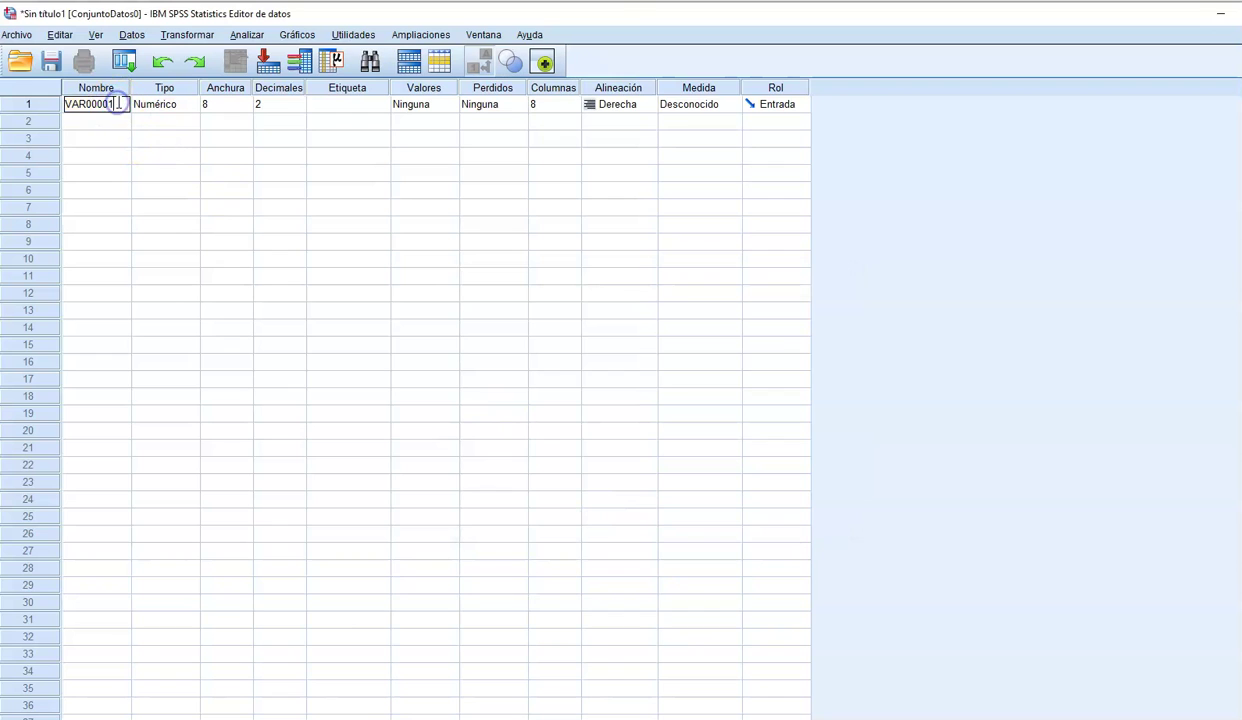
key("BackSpace")
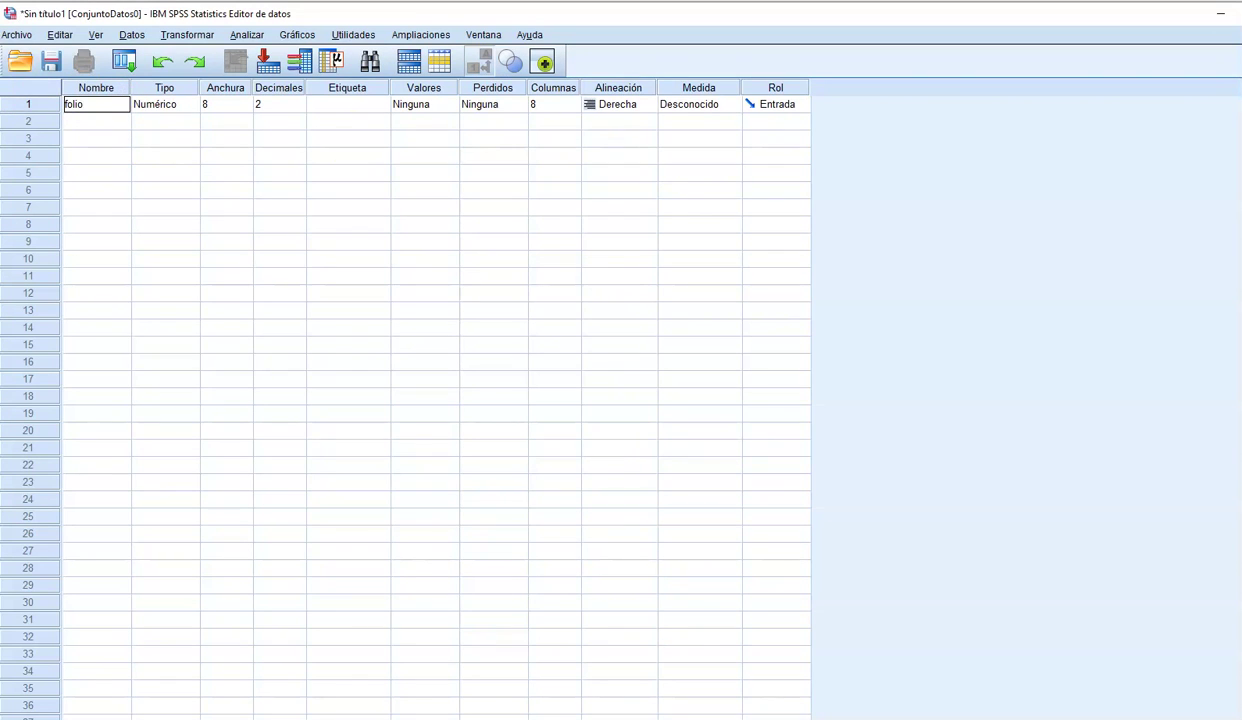
Step: Set the folio variable's width to 40 and its decimals to 0
left_click(235, 104)
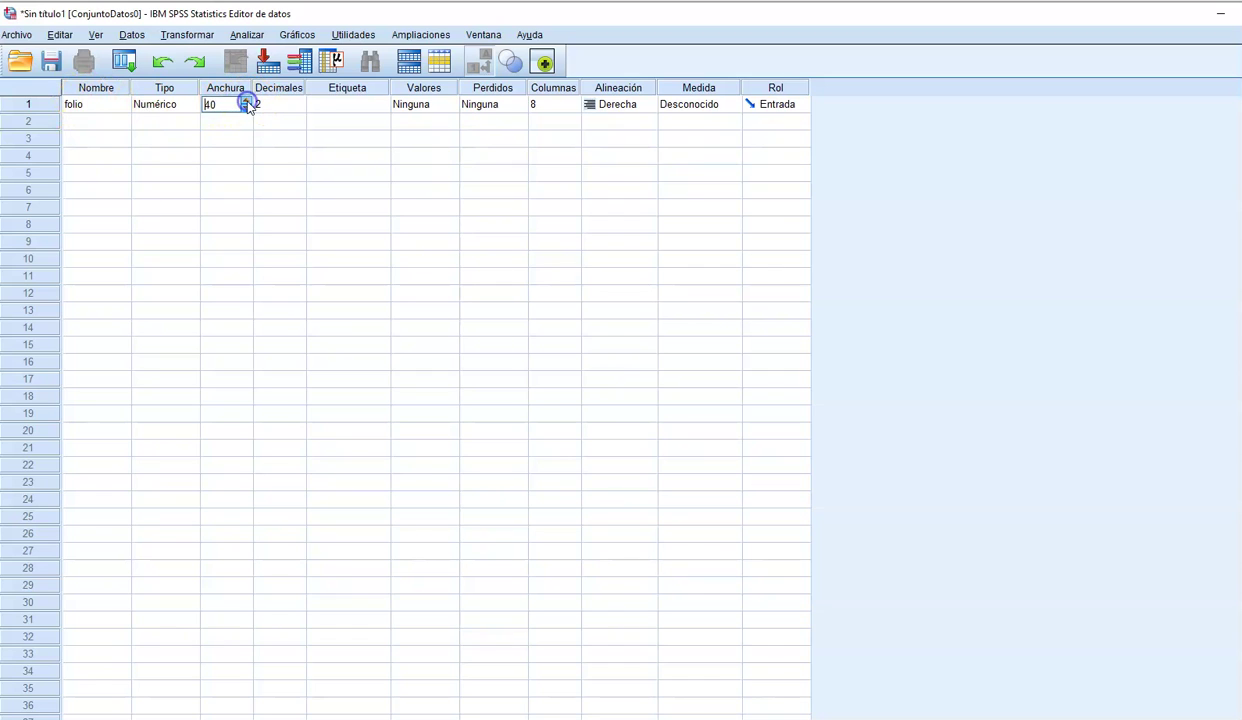
left_click(292, 105)
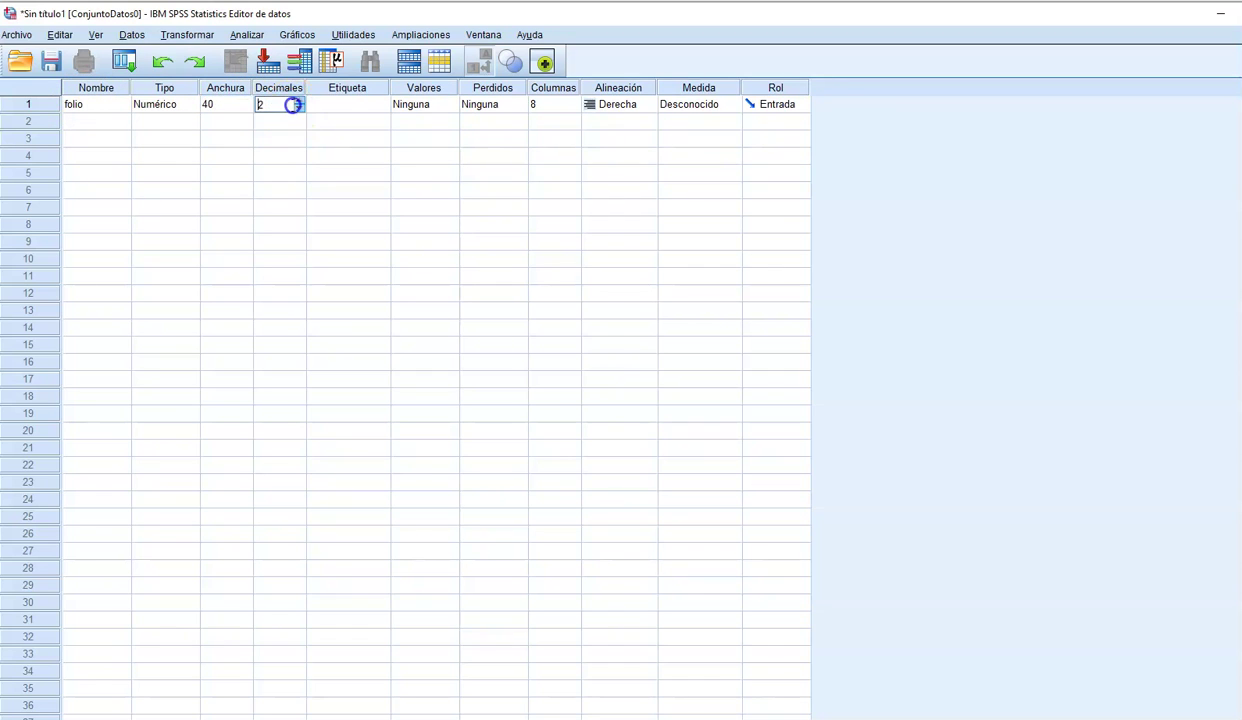
double_click(301, 110)
Step: Give the folio variable the label "folio" and set its measurement level to Escala
left_click(341, 105)
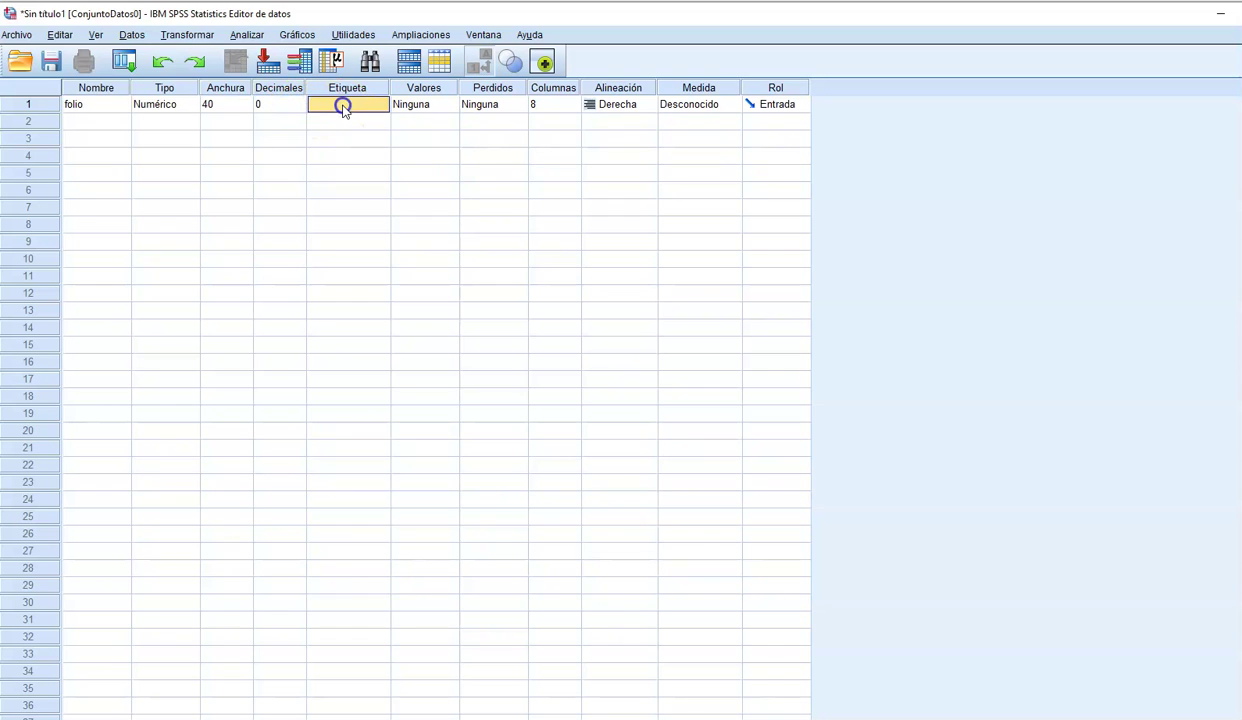
type("folio")
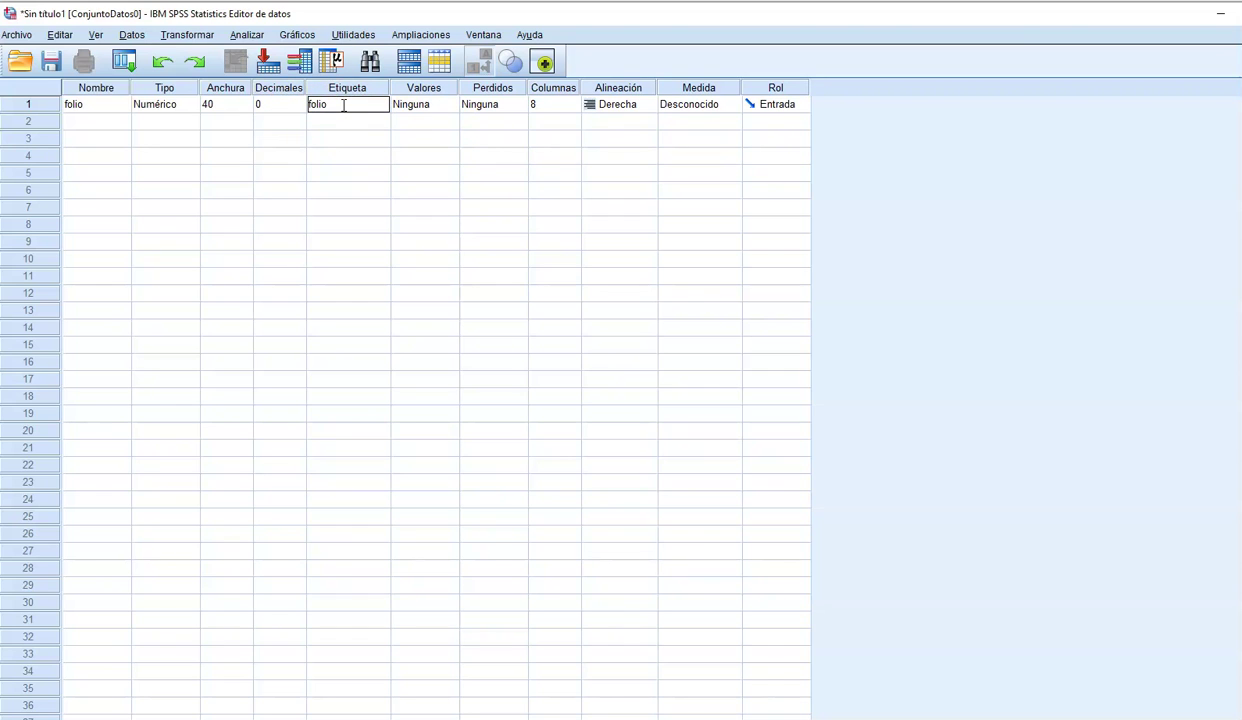
left_click(418, 105)
left_click(689, 108)
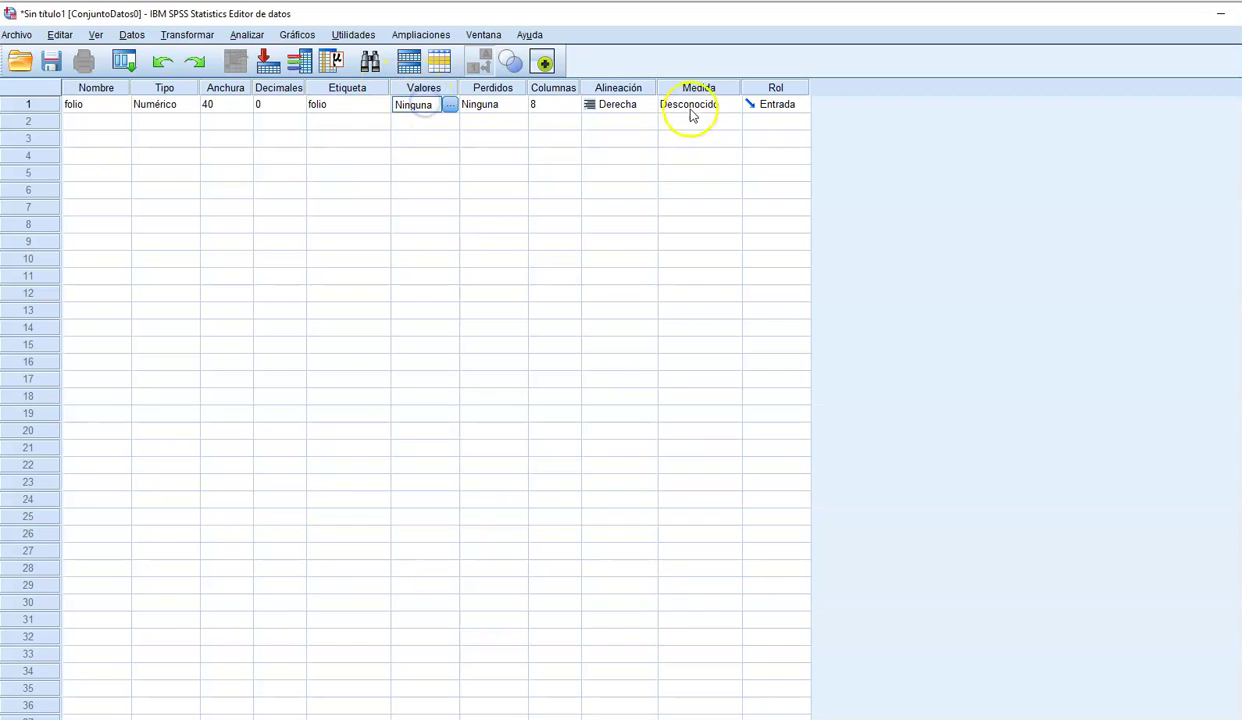
left_click(758, 106)
left_click(381, 105)
Step: Add a second variable named sexo and change its type to Cadena
left_click(94, 123)
type("sex")
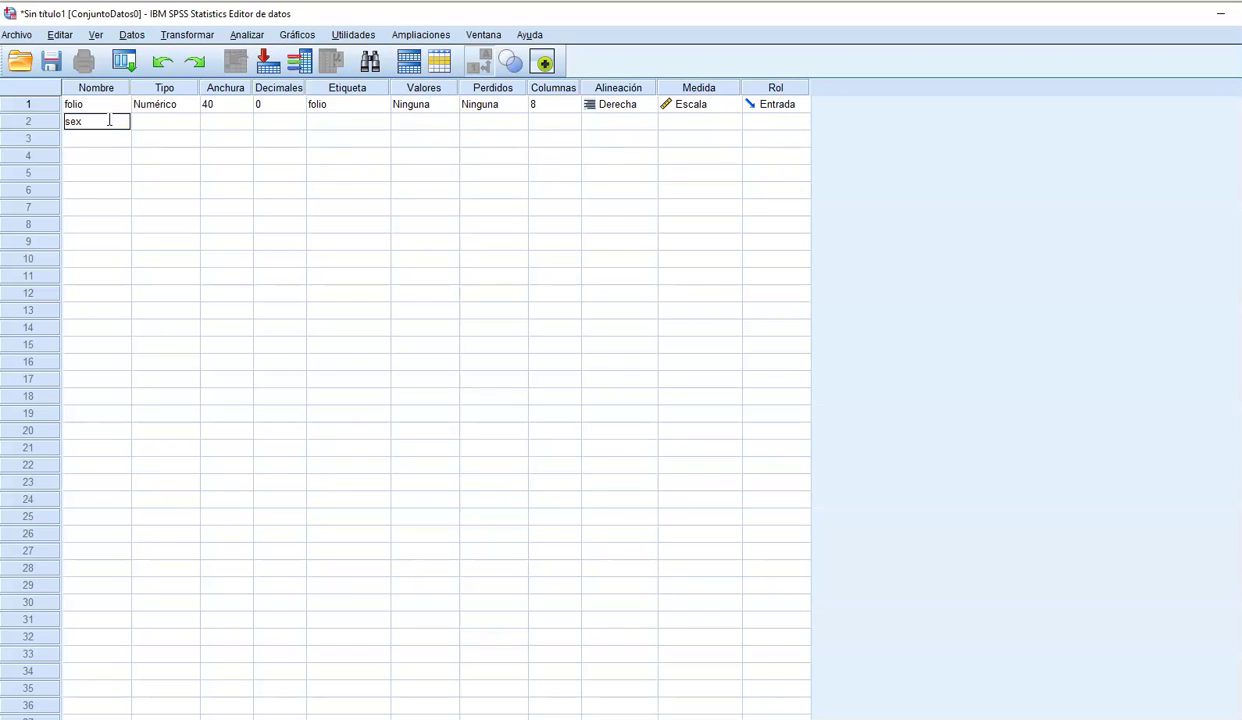
left_click(166, 121)
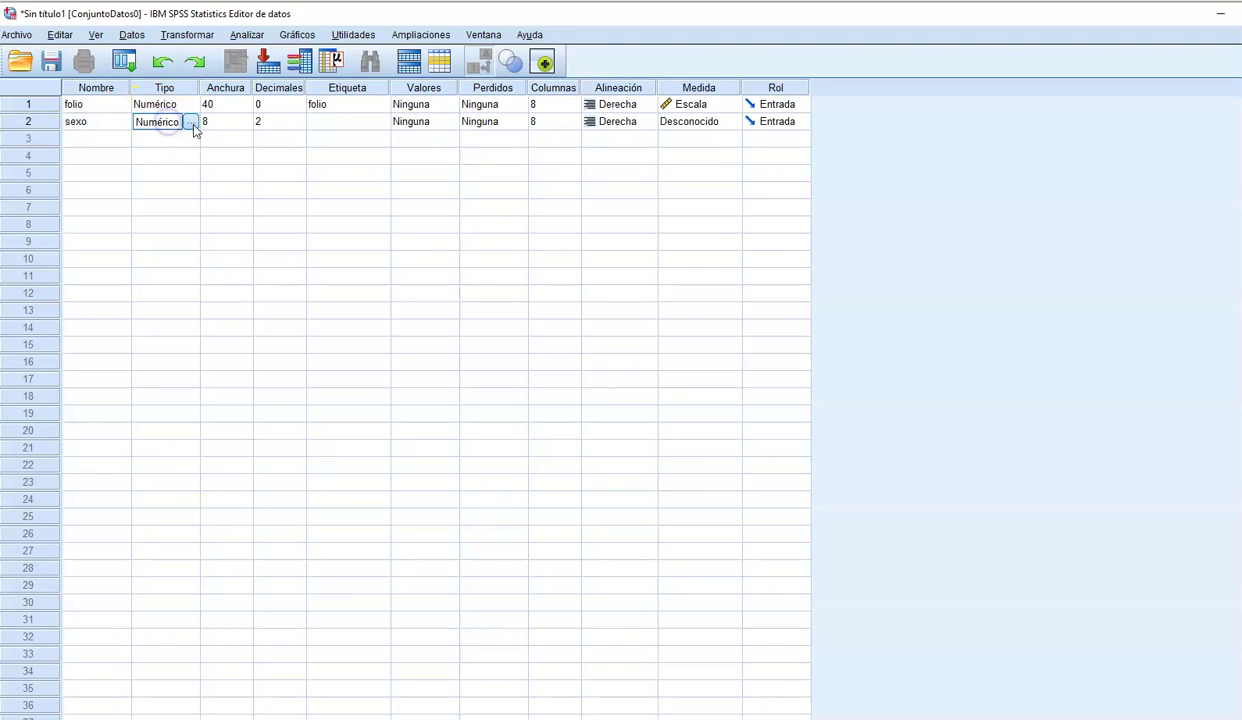
left_click(193, 121)
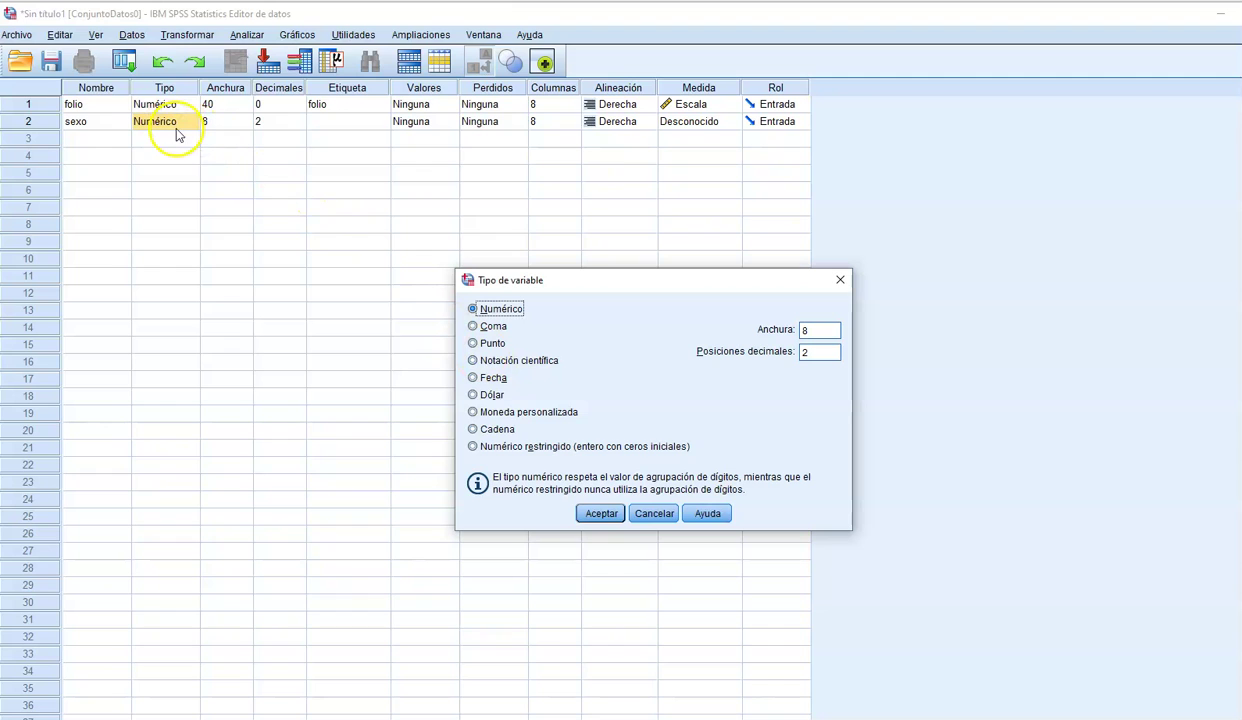
left_click(492, 429)
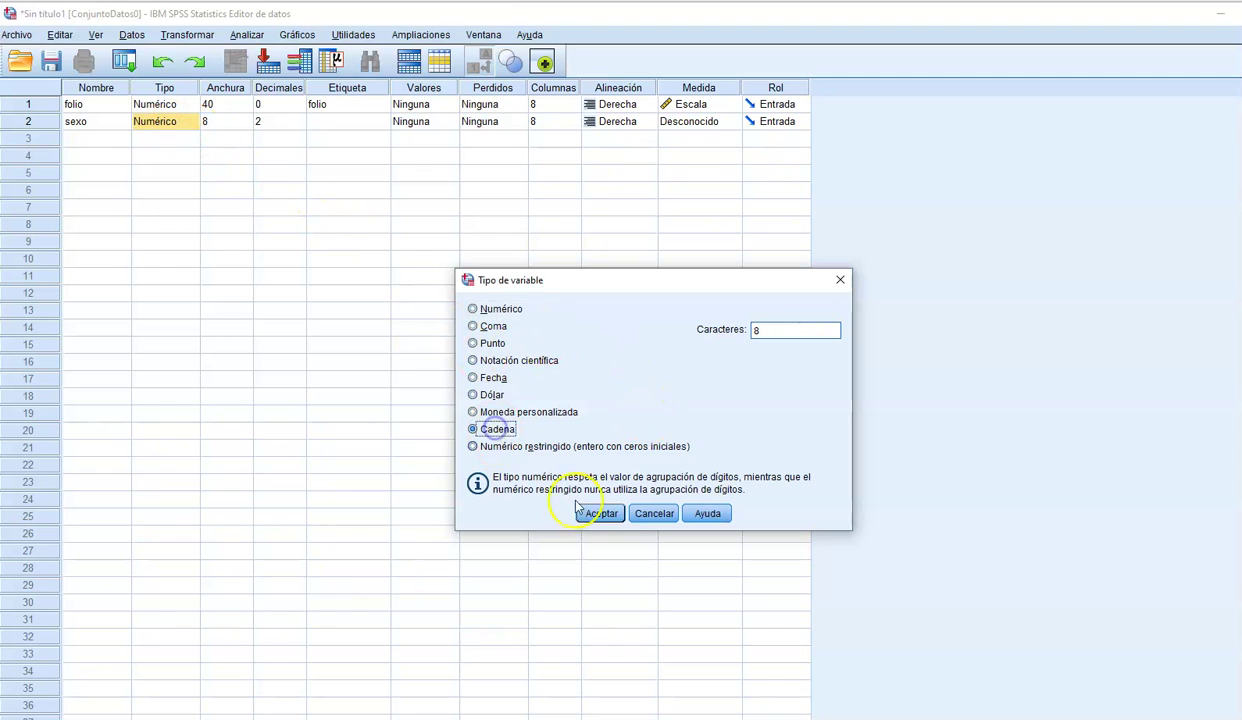
left_click(600, 513)
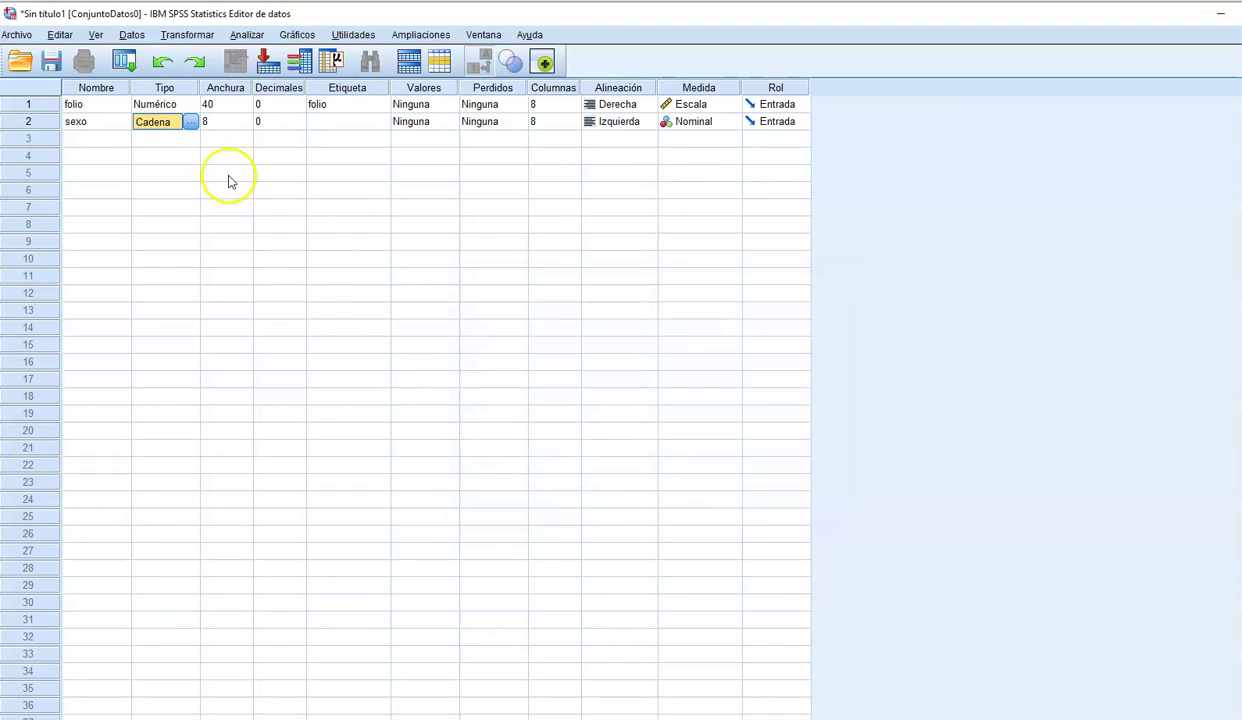
left_click(192, 121)
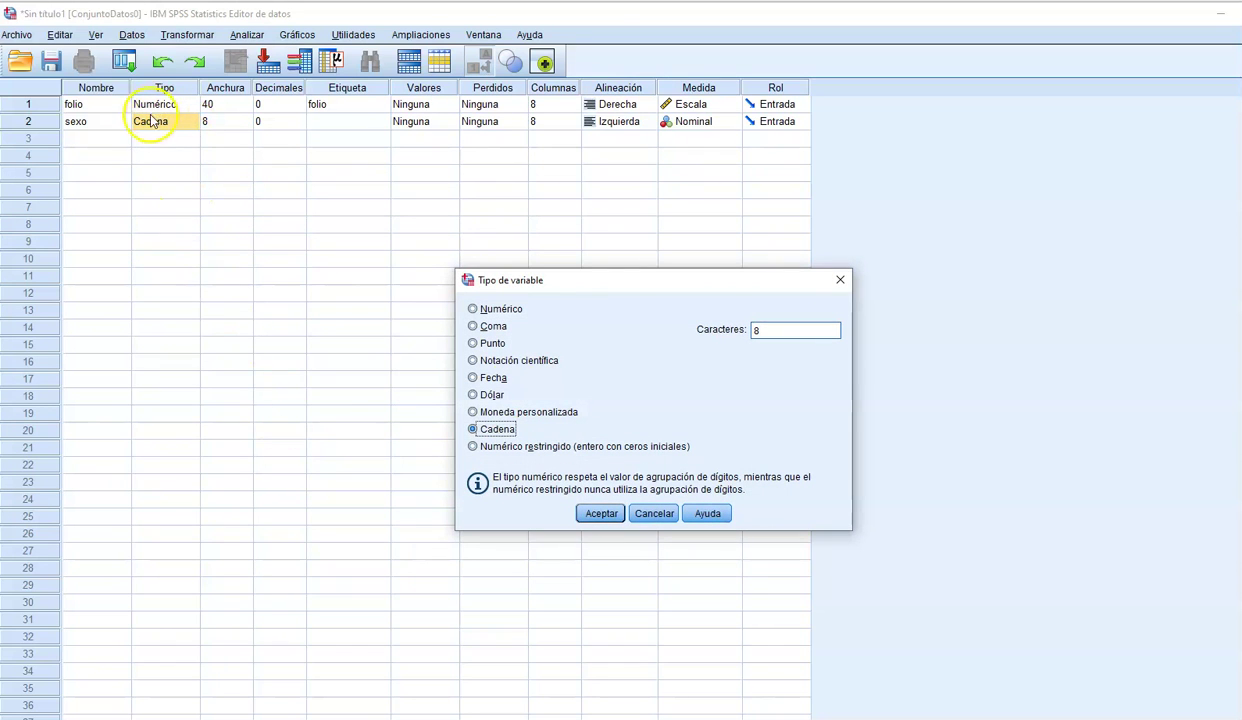
left_click(499, 311)
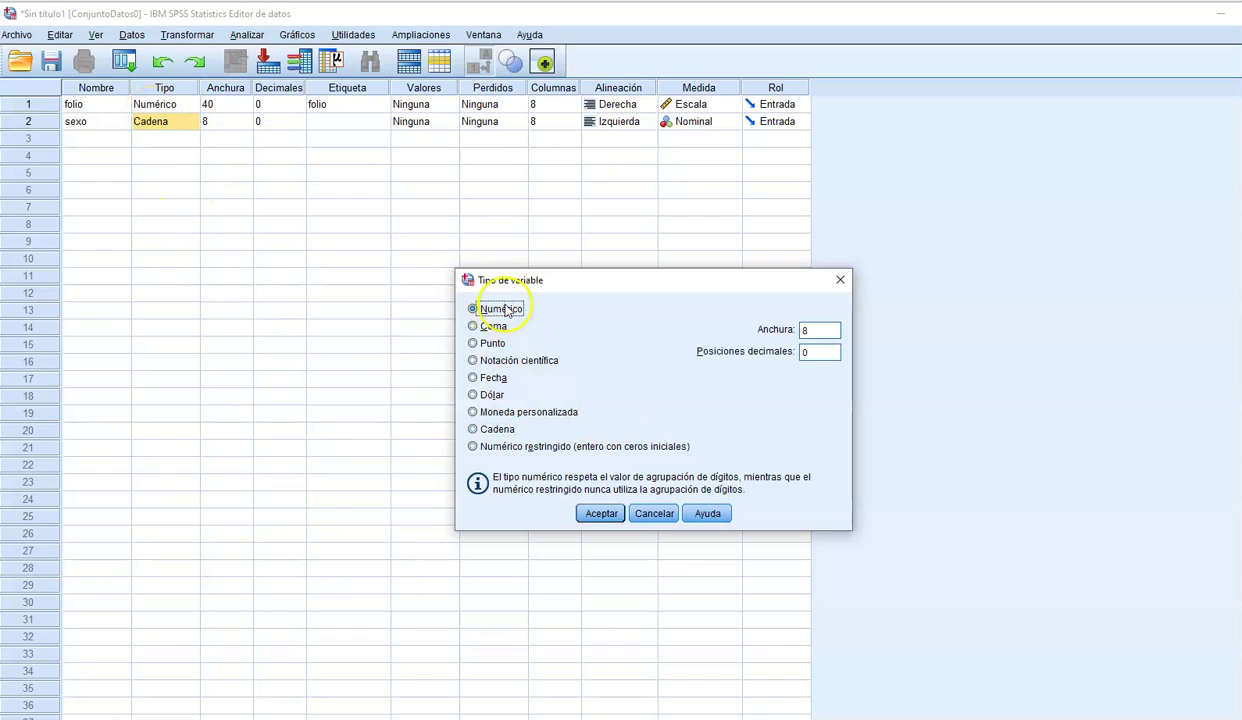
left_click(645, 513)
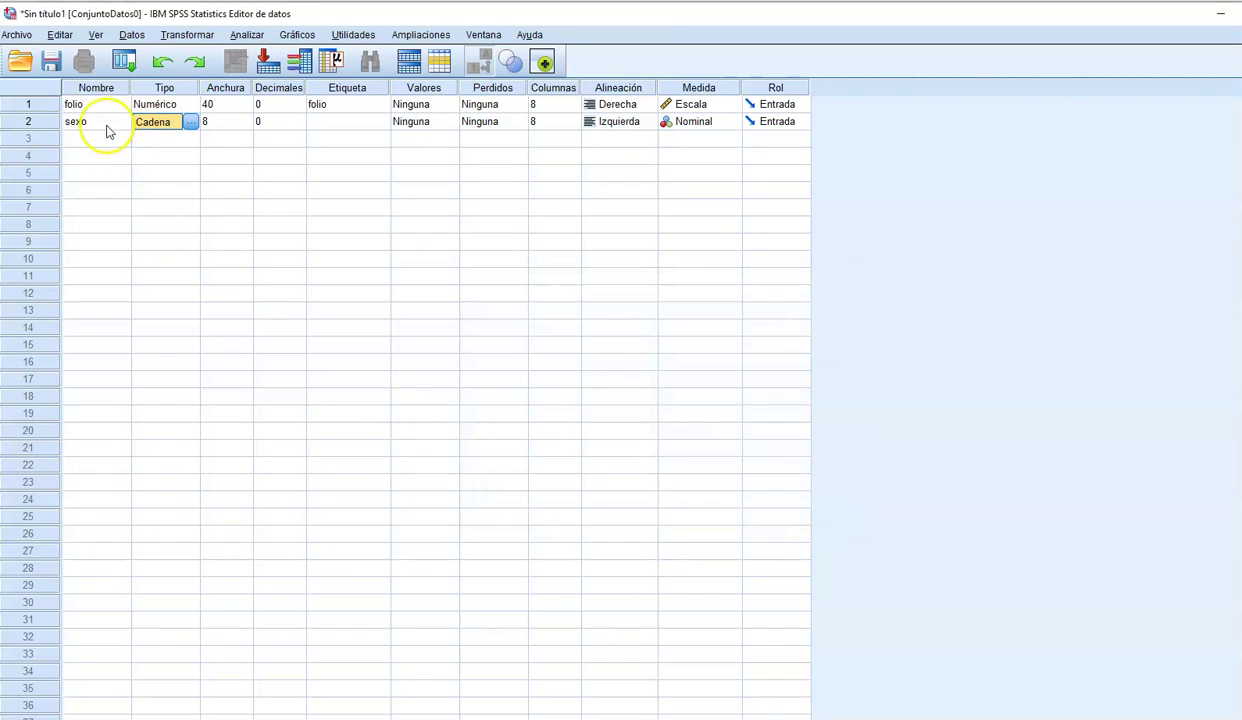
Step: Give the sexo variable the label "sexo"
left_click(338, 122)
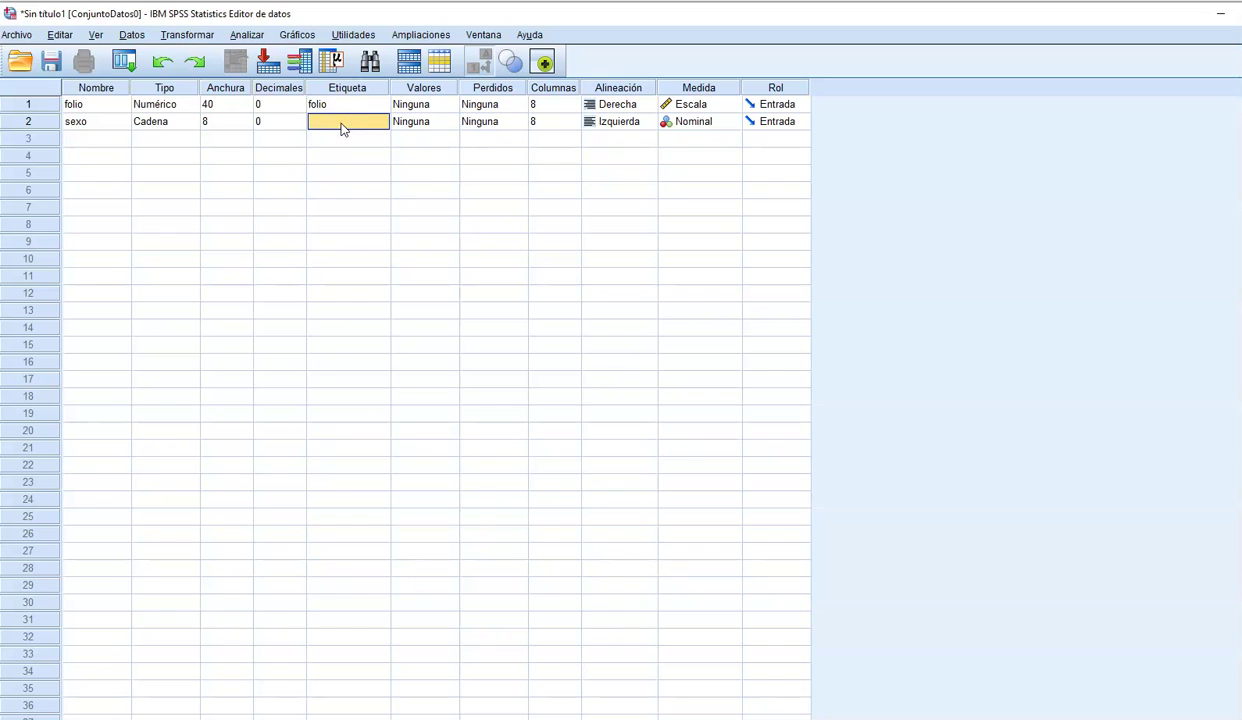
type("sexo")
key("Tab")
Step: Define the value labels 1 = Hombre and 2 = Mujer for sexo and set its measurement level to Nominal
left_click(450, 122)
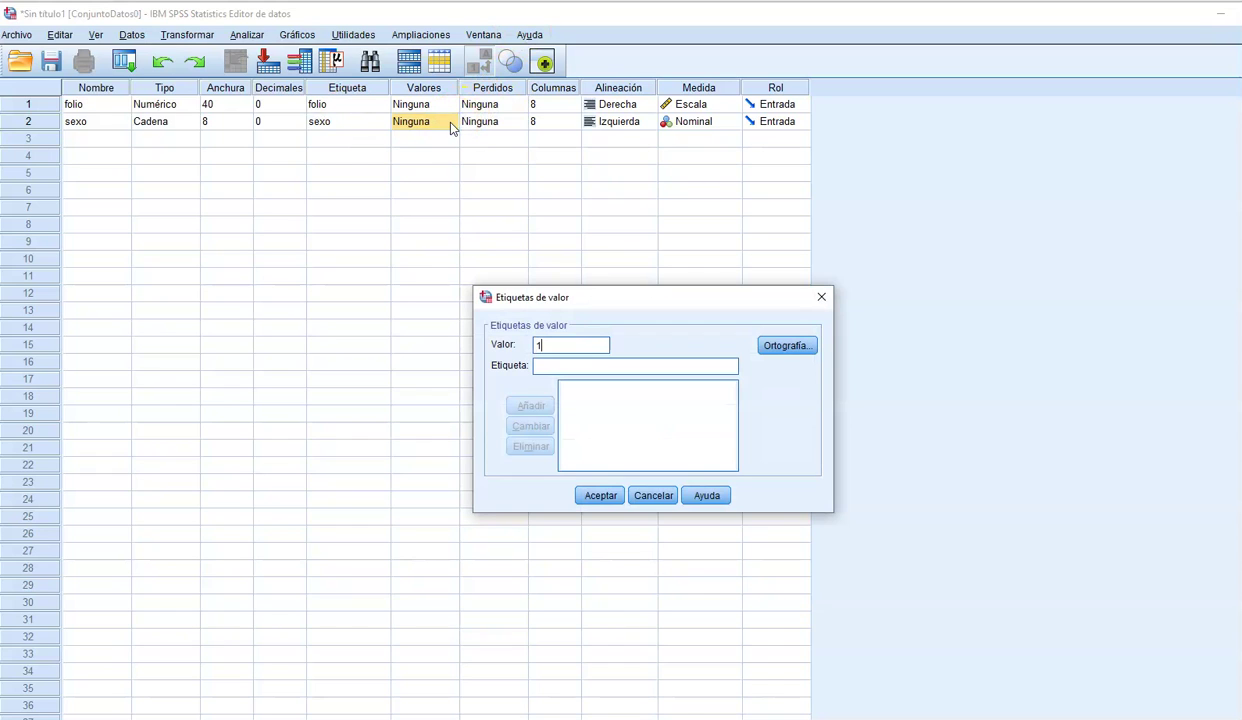
left_click(573, 365)
type("Hombre")
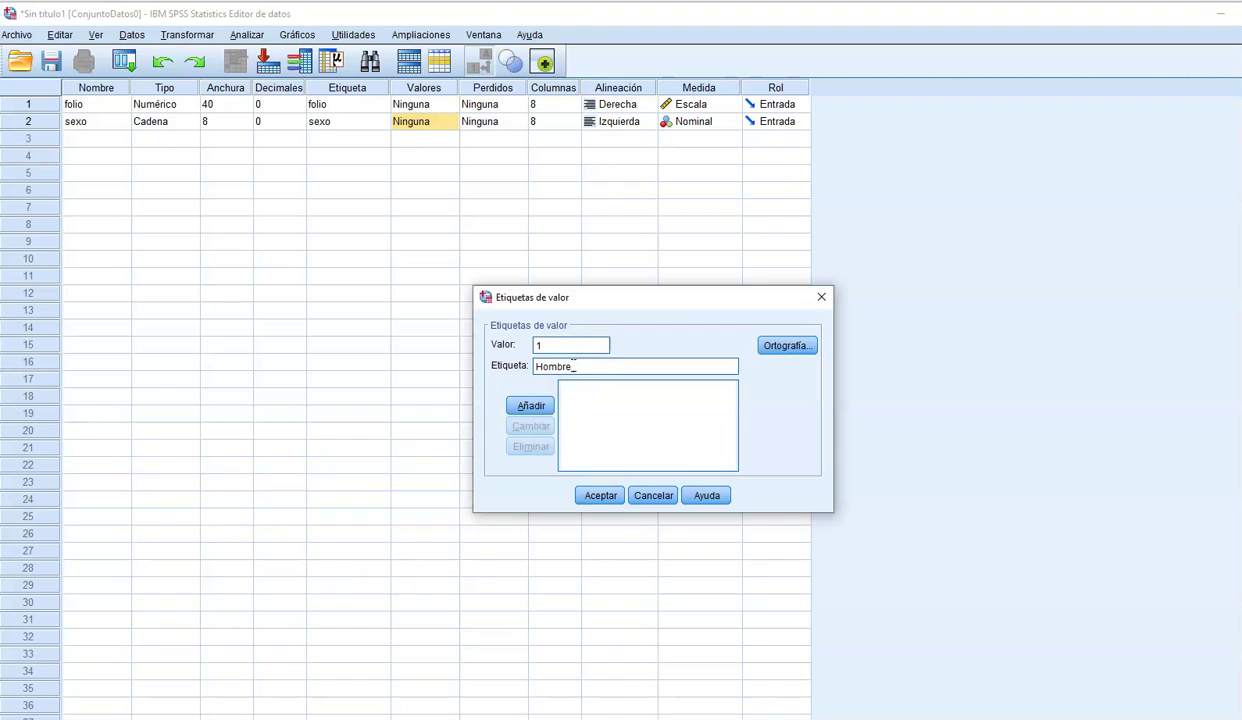
left_click(533, 403)
left_click(555, 345)
type("2")
left_click(555, 365)
type("Mujer")
left_click(531, 405)
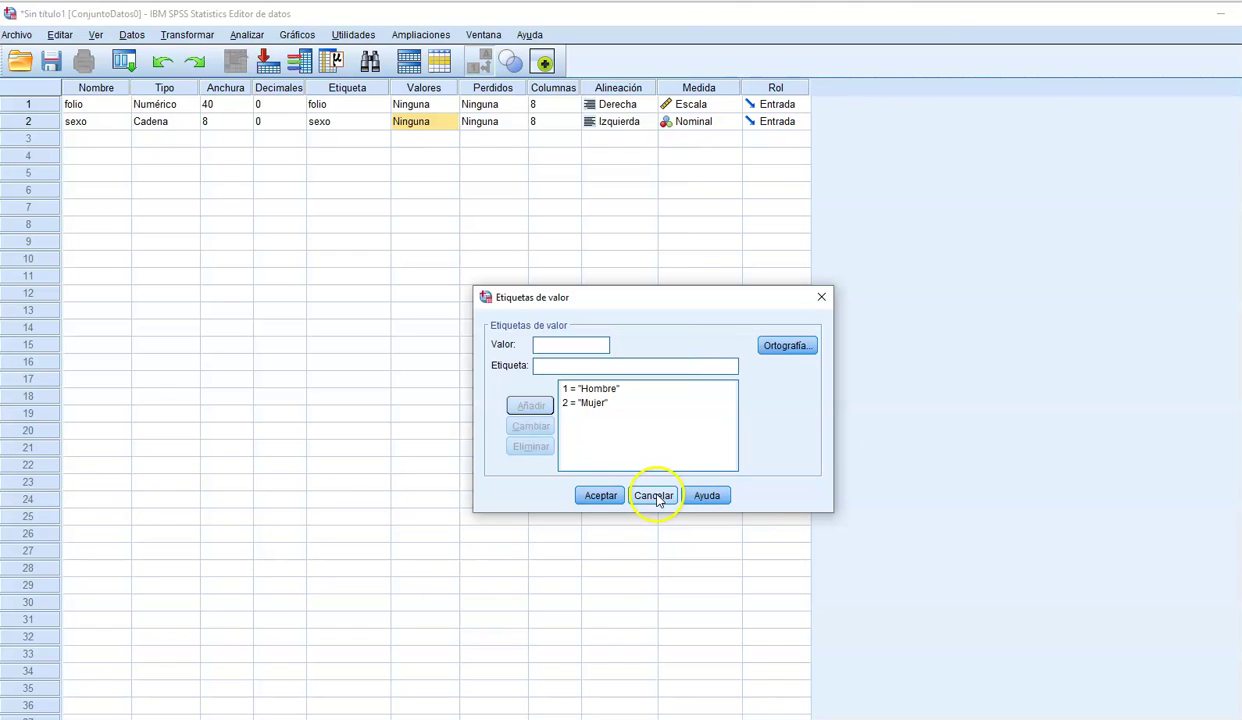
left_click(598, 496)
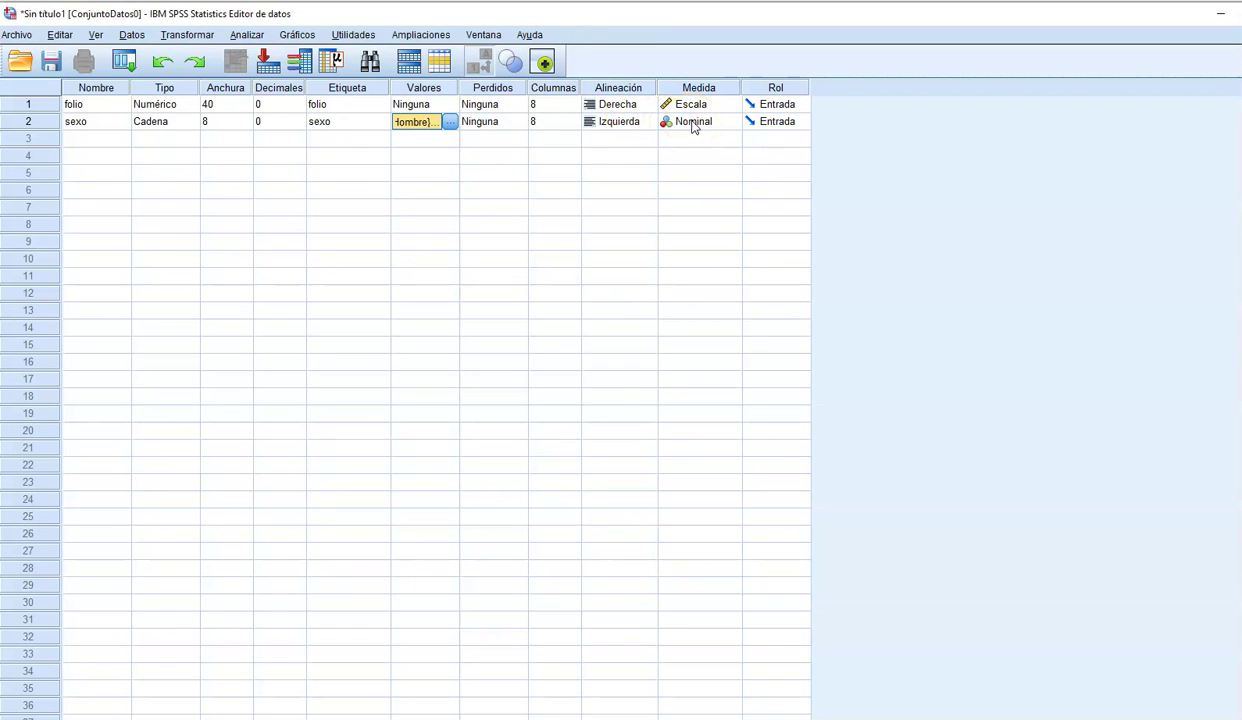
left_click(694, 124)
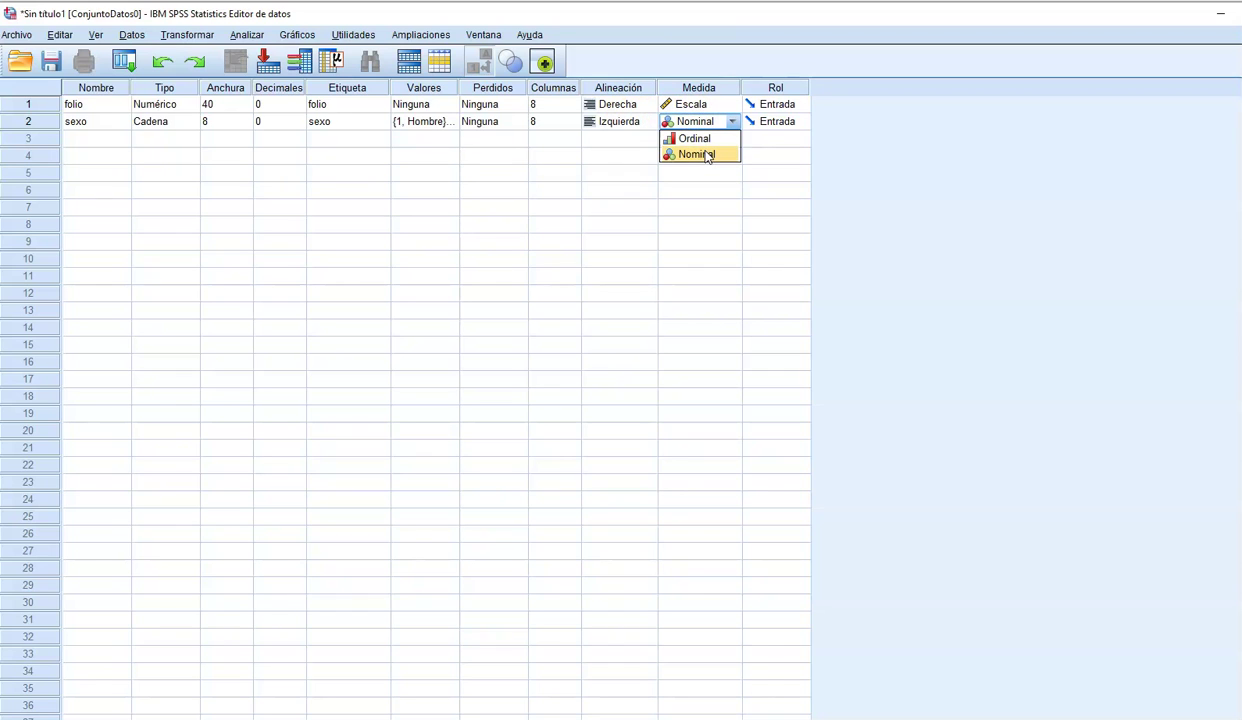
left_click(707, 155)
Step: Add a third variable named edad with the type Numérico
left_click(97, 137)
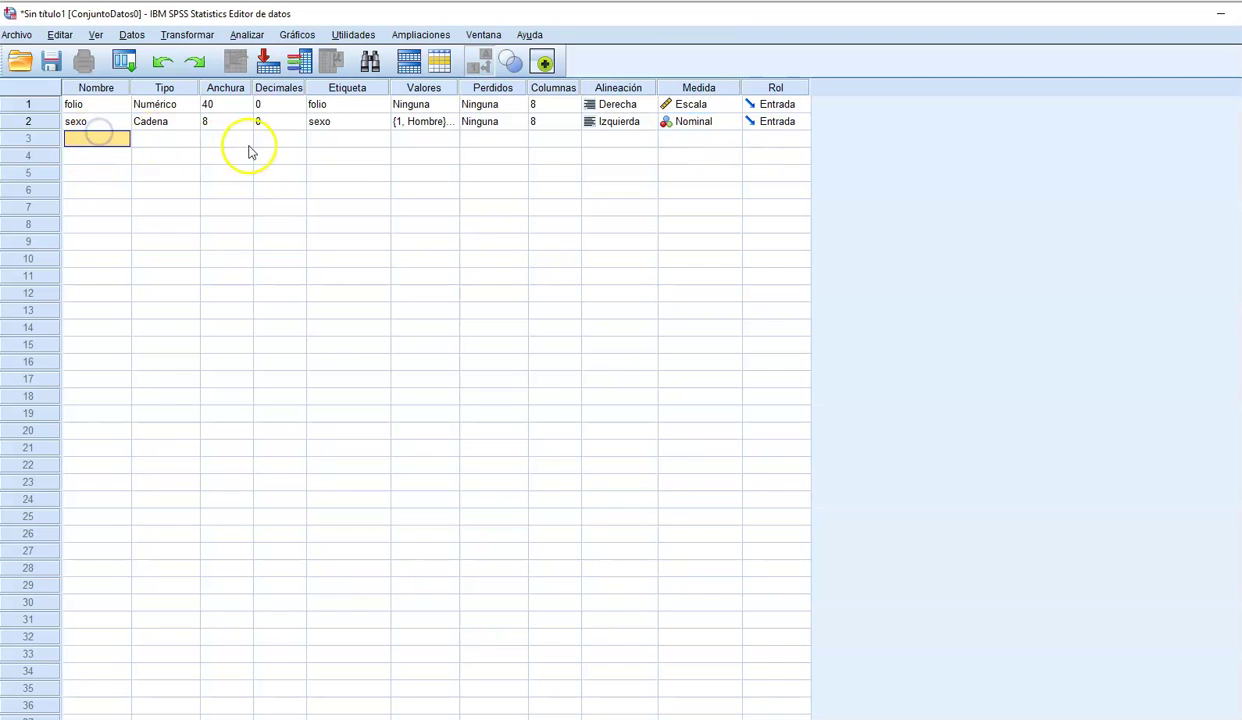
type("edad")
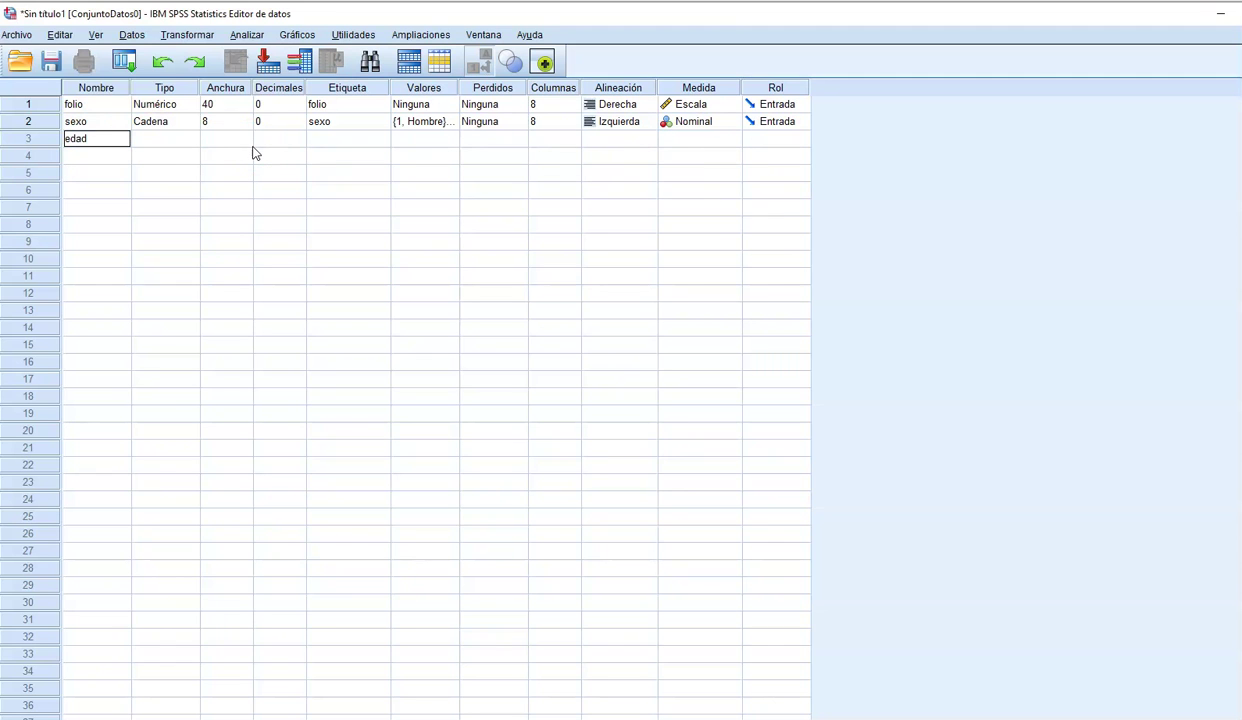
left_click(186, 143)
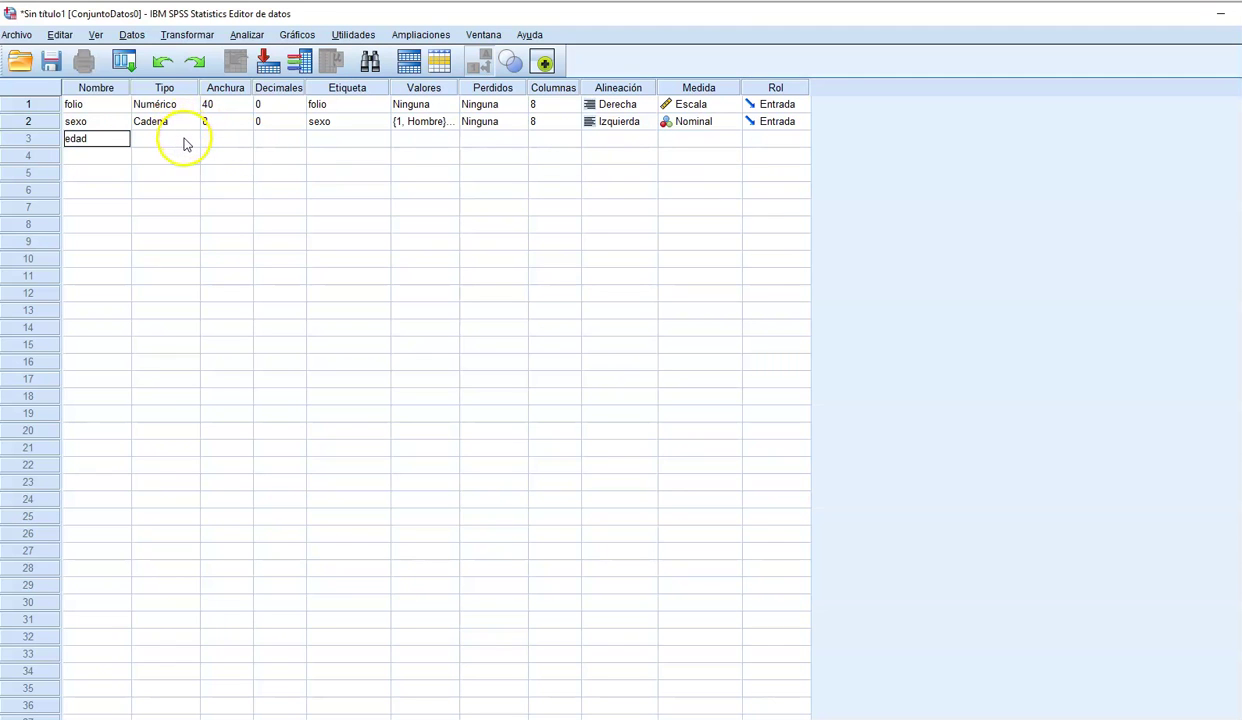
left_click(592, 512)
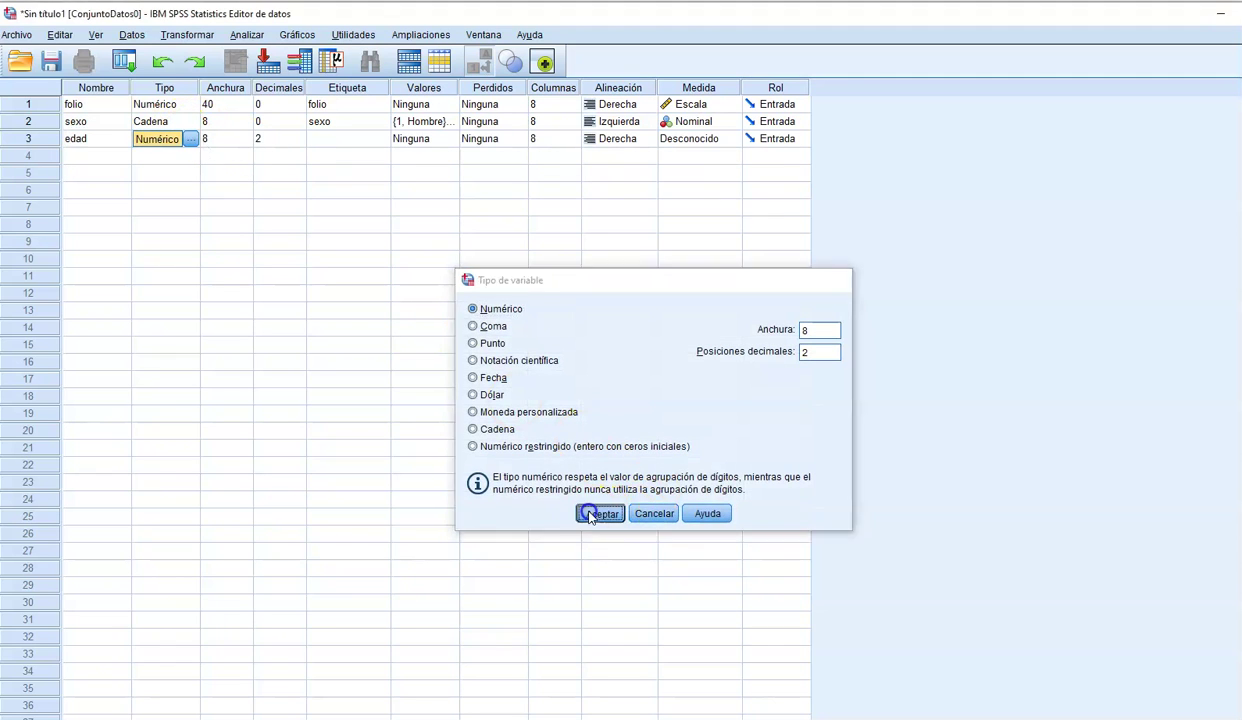
Step: Give the edad variable the label "Edad del encuestado" and set its measurement level to Escala
left_click(325, 139)
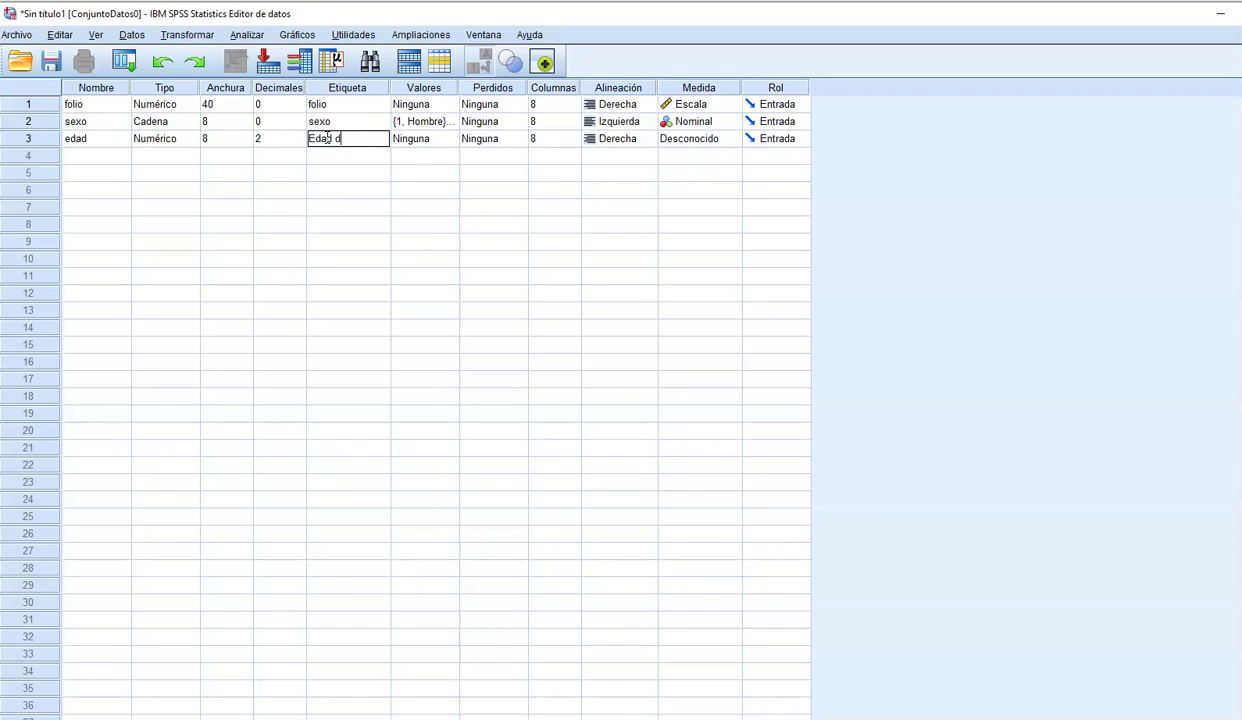
type("Edad del encuestado")
left_click(437, 143)
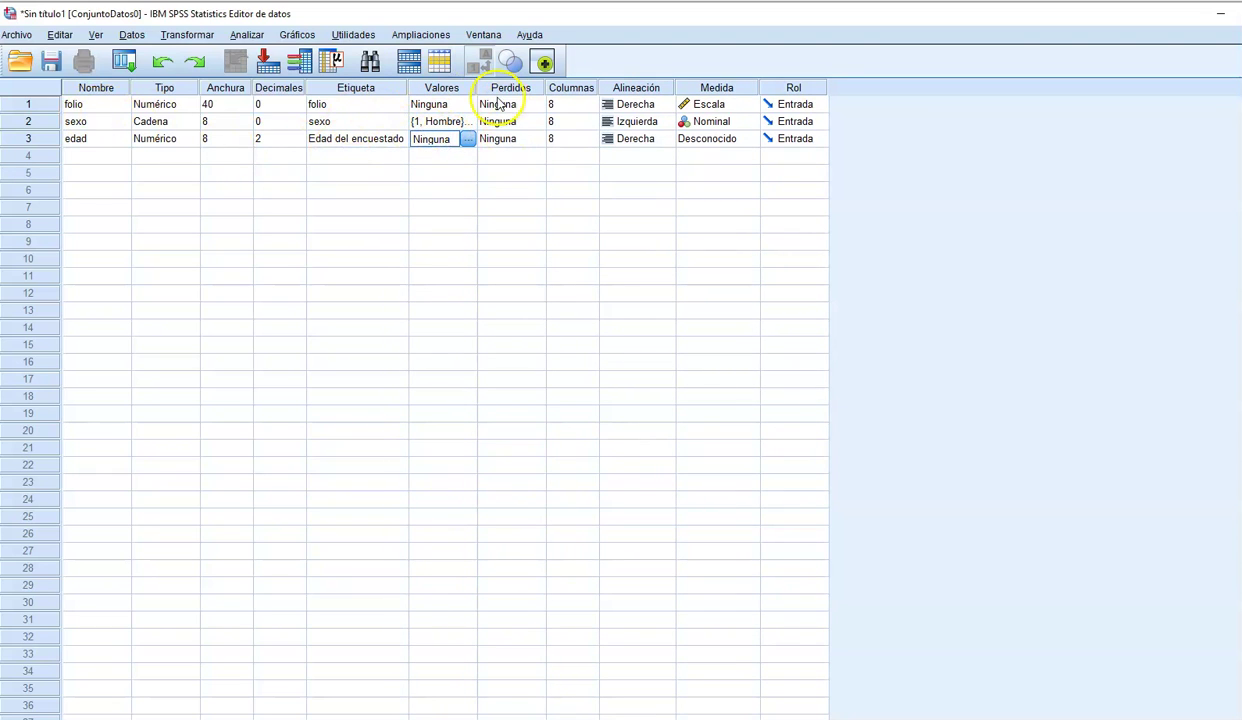
left_click(729, 143)
left_click(712, 156)
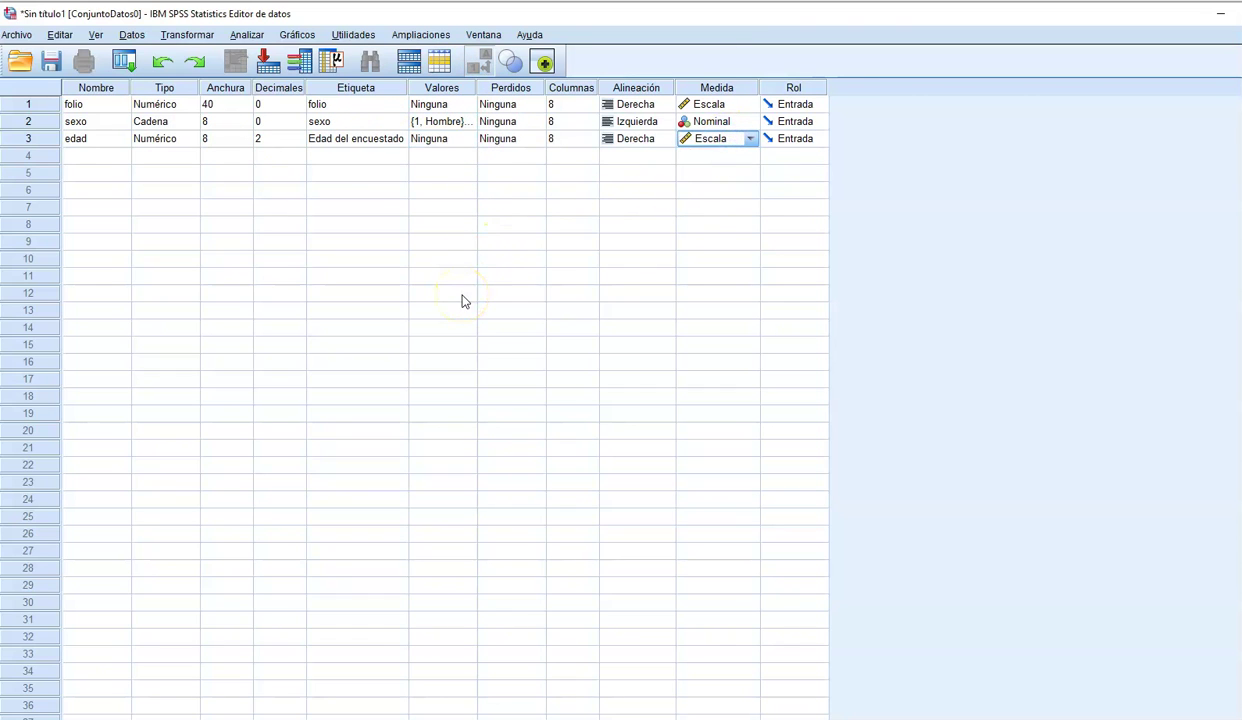
Step: Add a fourth variable named zonageo with the type Cadena and the label "Zona Geográfica"
left_click(87, 156)
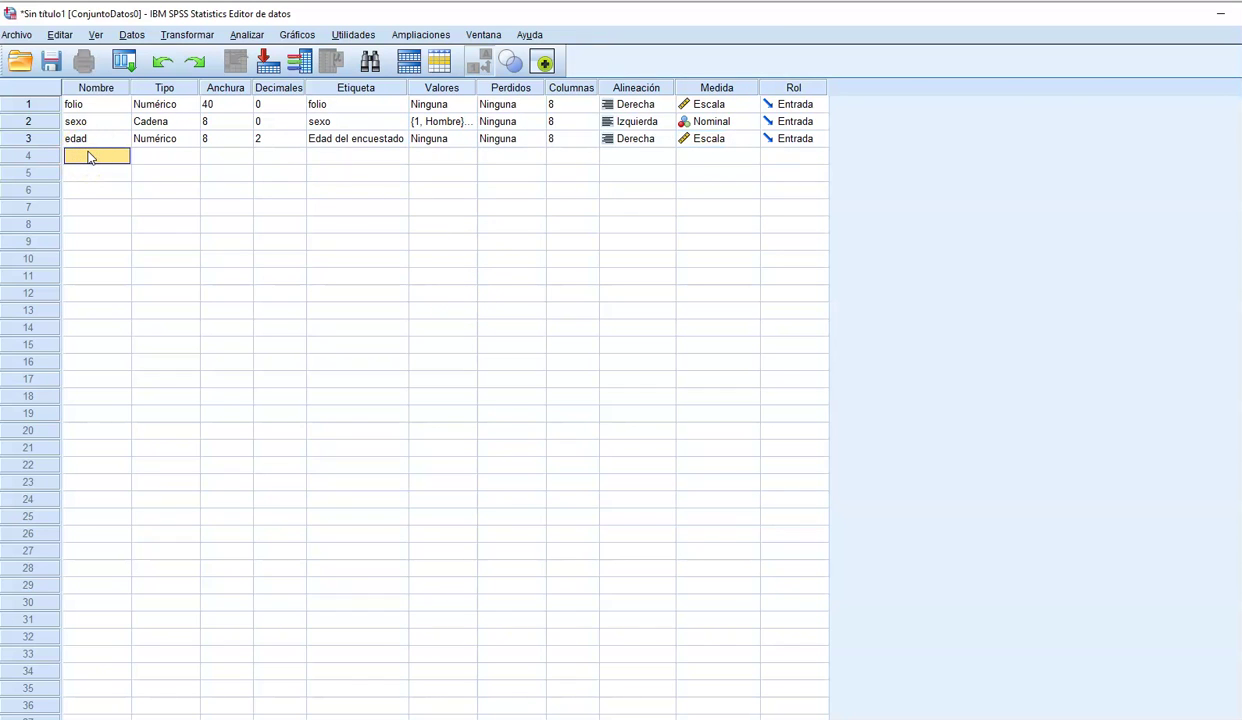
type("z")
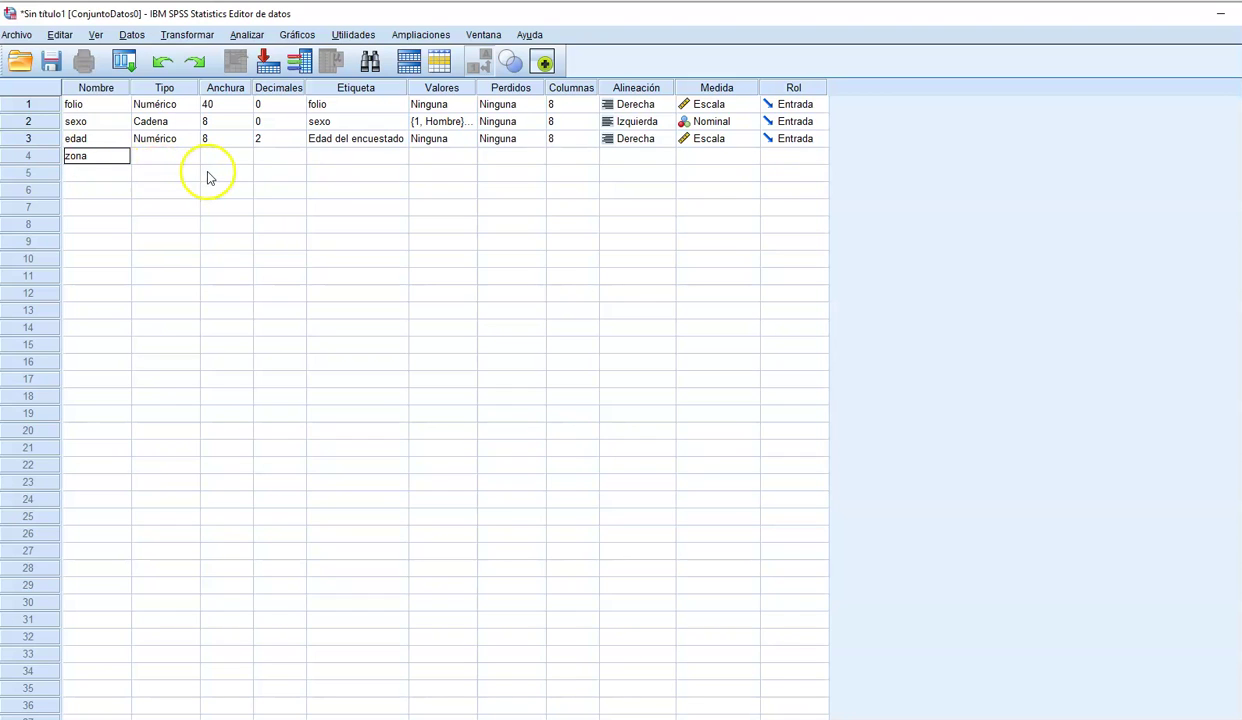
type("onageo")
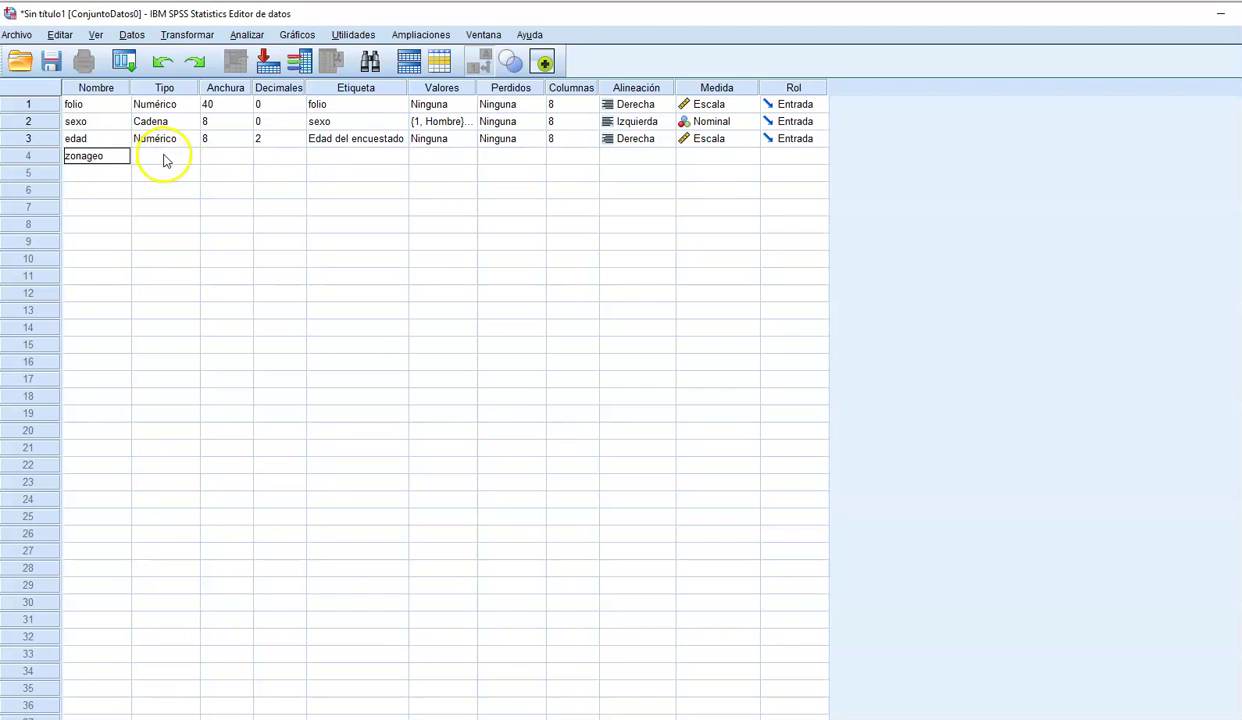
left_click(164, 157)
left_click(188, 157)
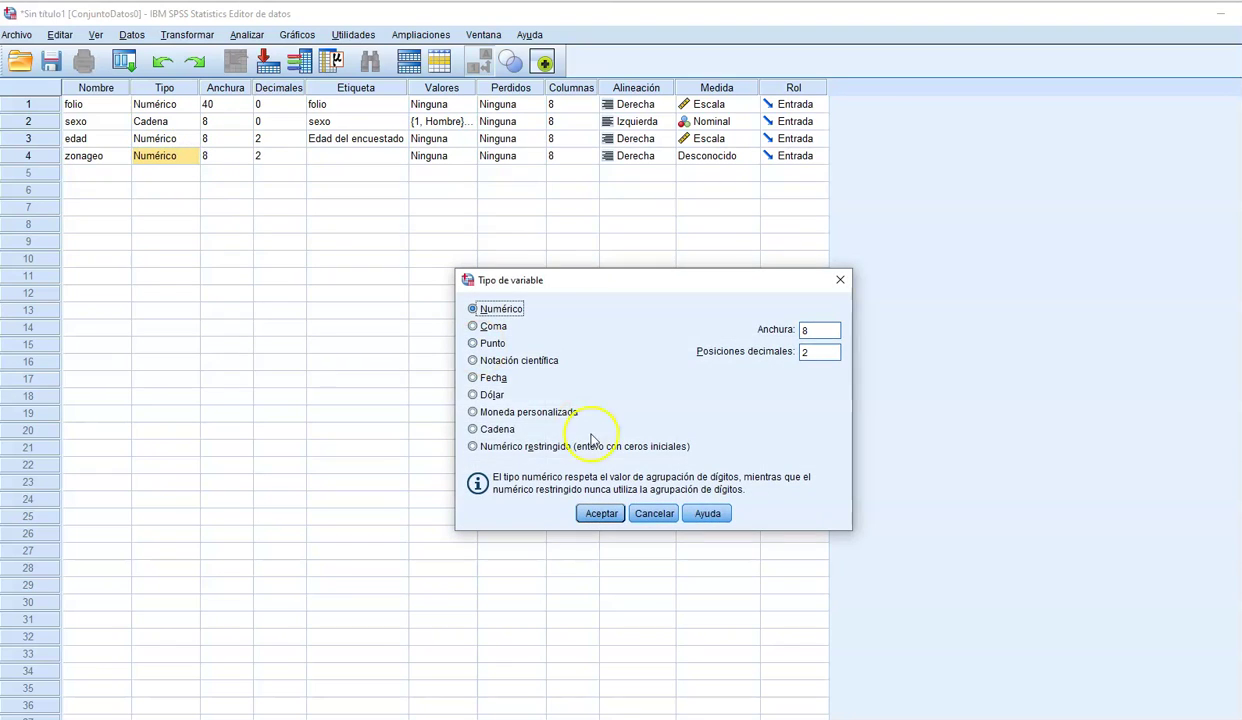
left_click(510, 432)
left_click(598, 513)
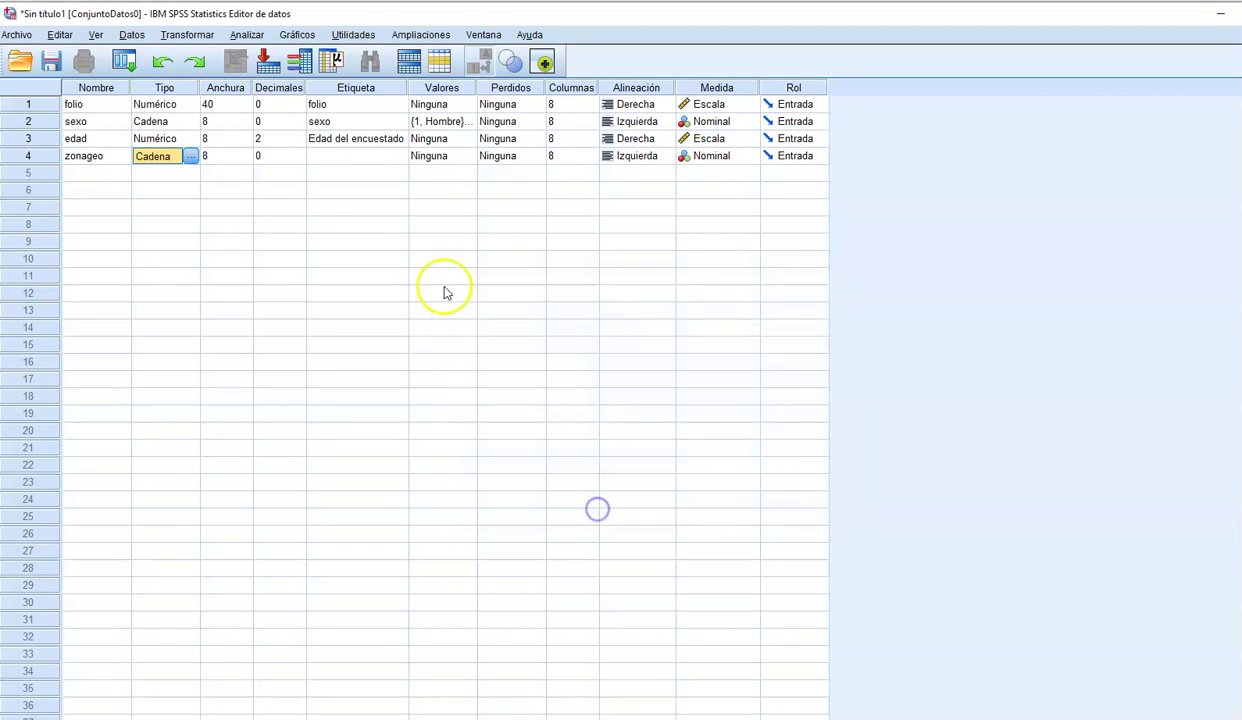
left_click(337, 157)
type("Zona Geográfica")
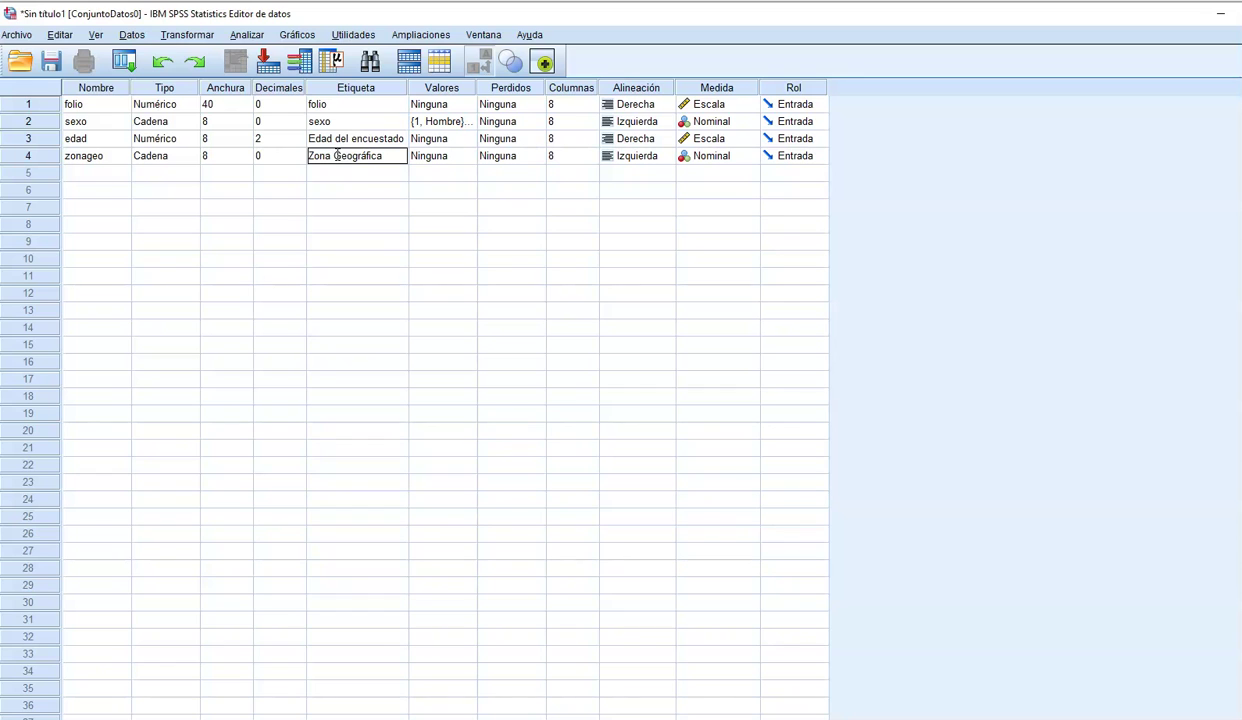
Step: Define the value labels 1 = Norte and 2 = Centro for the zonageo variable
left_click(435, 156)
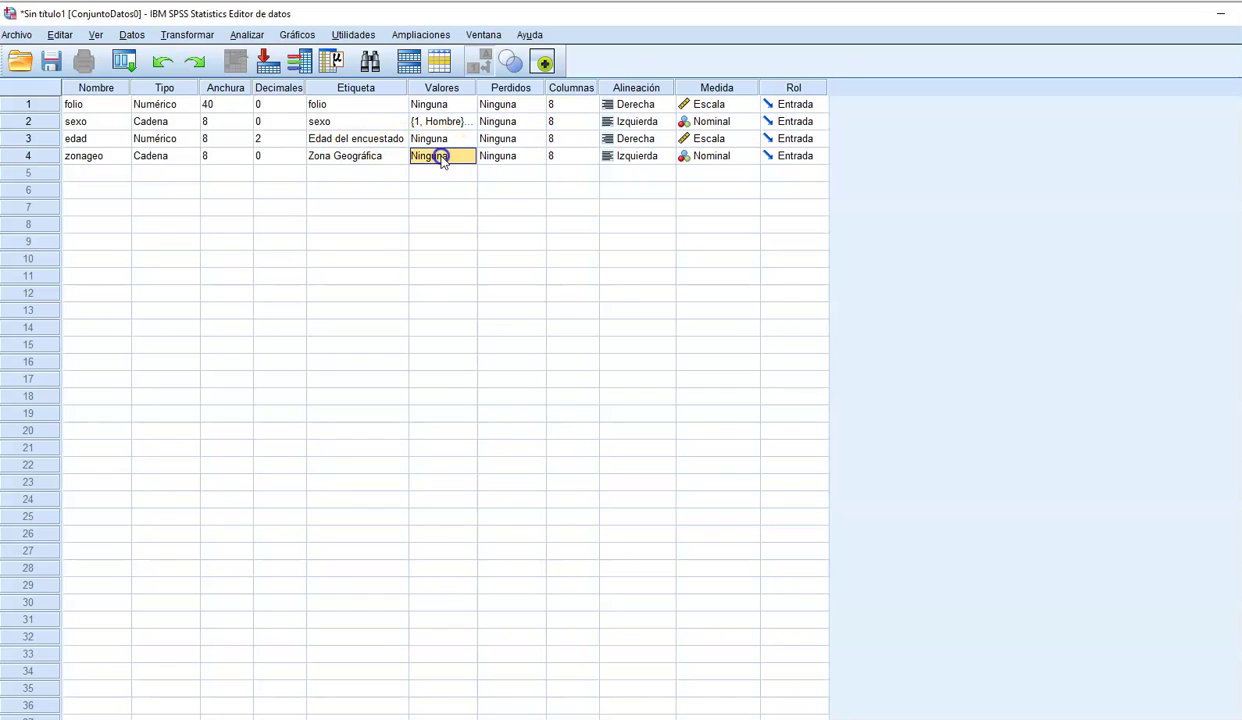
left_click(470, 157)
type("1")
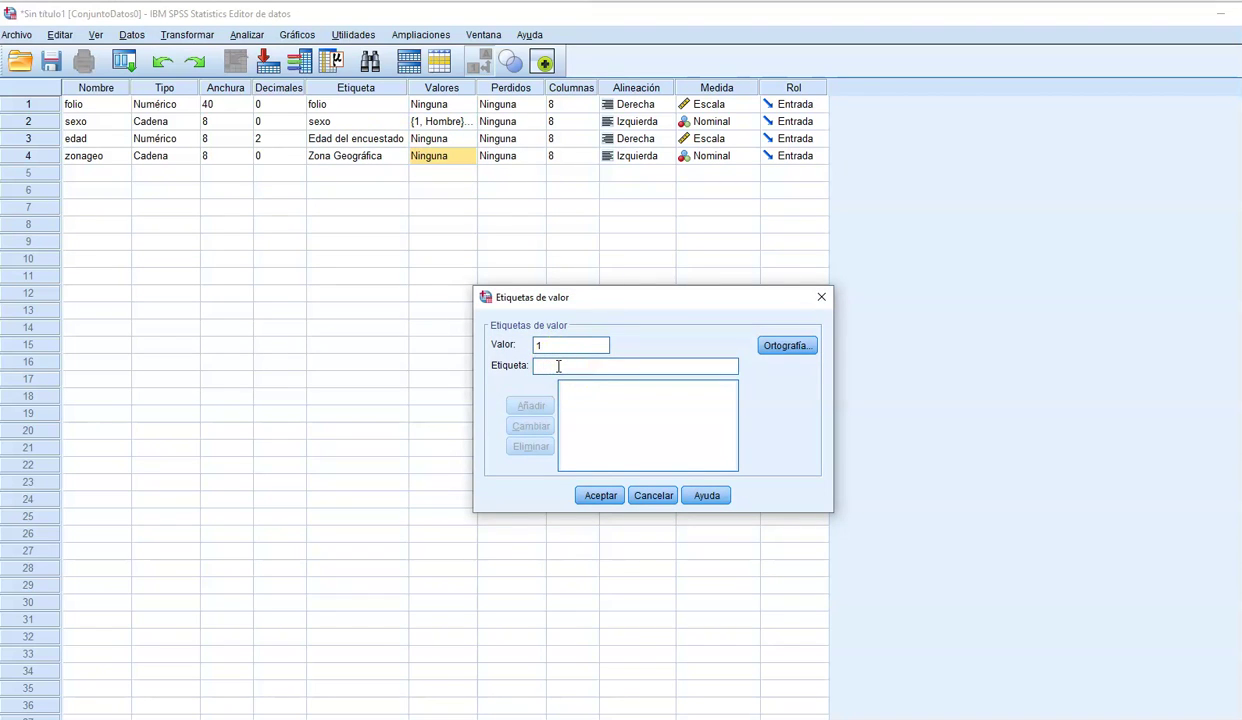
type("Hombre")
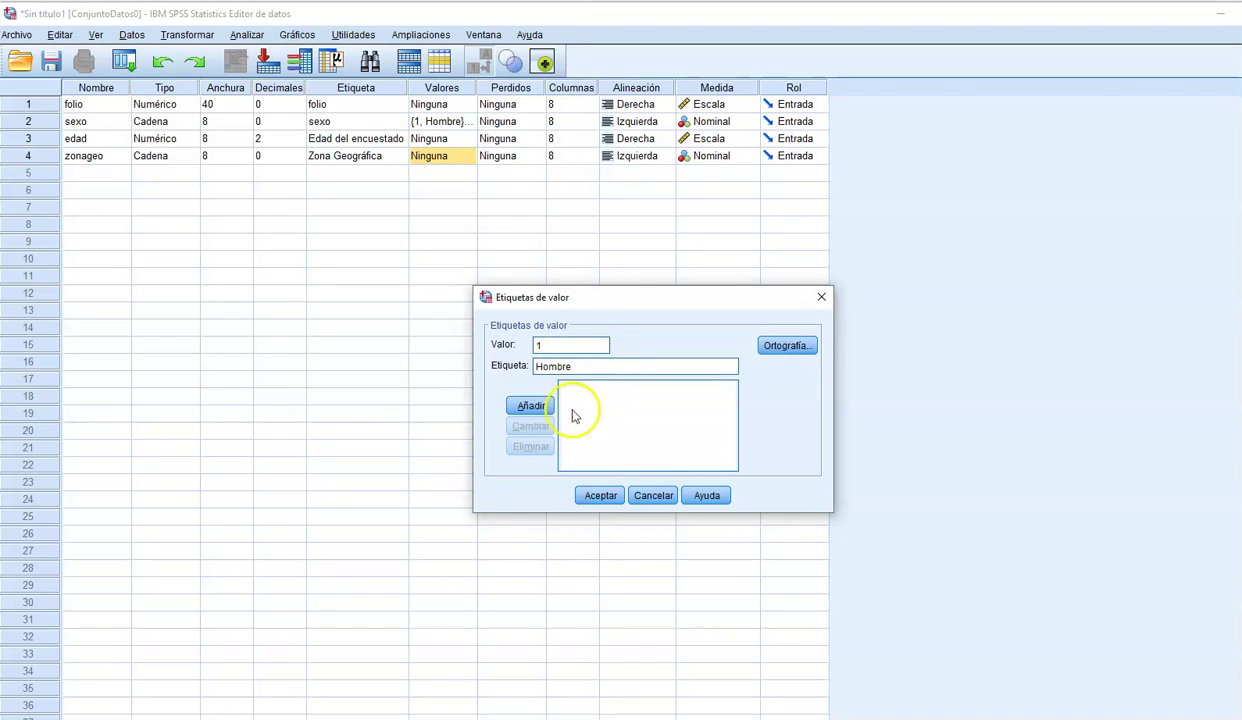
left_click(213, 369)
key("BackSpace")
type("Norte")
left_click(529, 406)
left_click(555, 338)
type("2")
left_click(555, 365)
type("Centro")
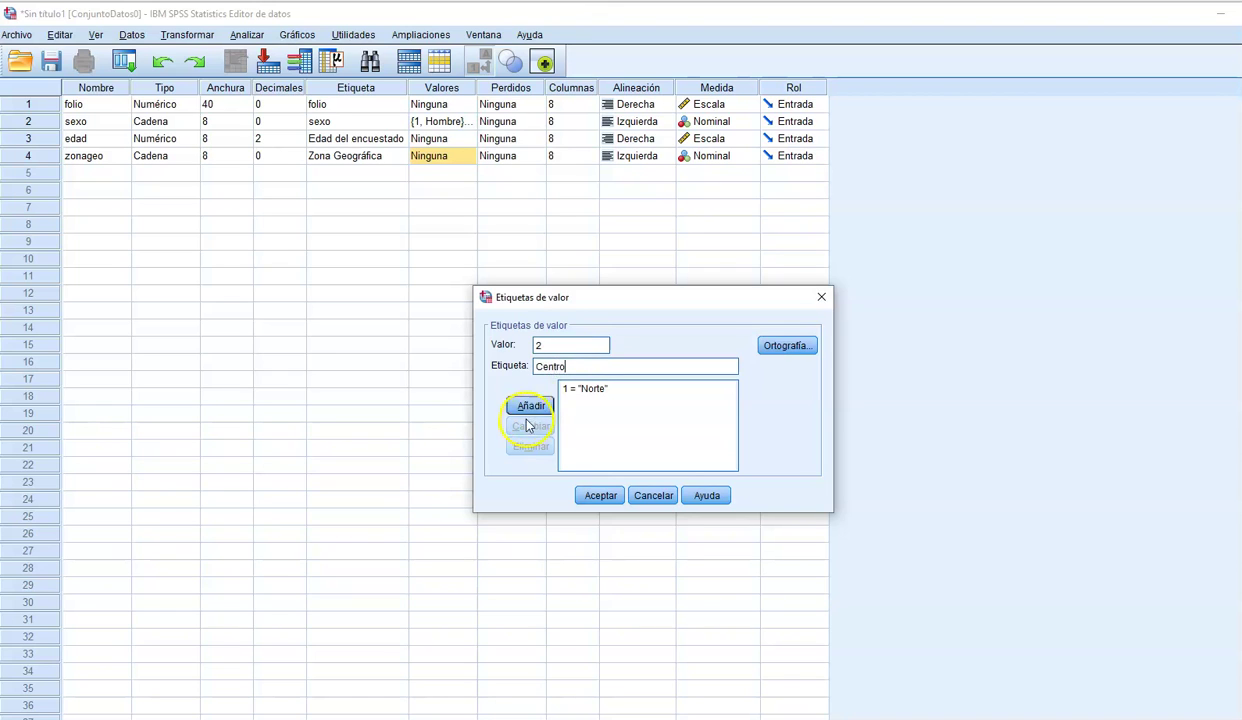
left_click(529, 406)
Step: Add the value label 3 = Sur to zonageo and set its measurement level to Nominal
left_click(547, 345)
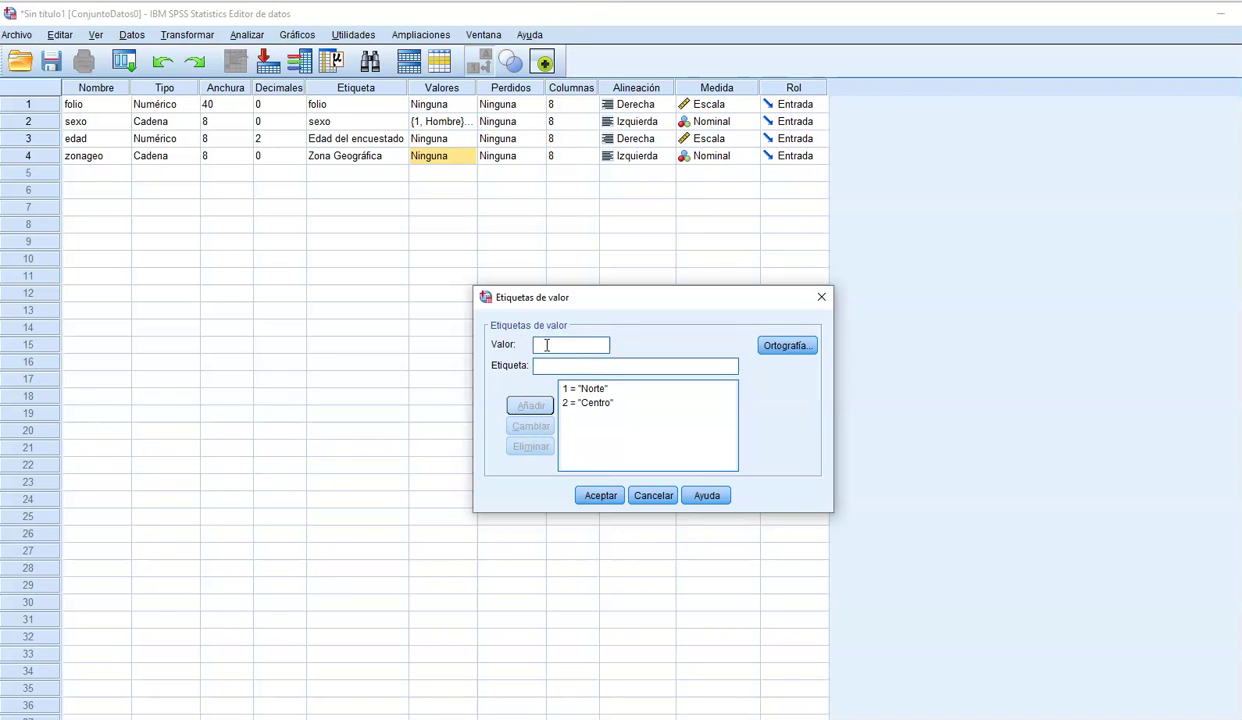
type("3")
left_click(552, 364)
type("Sur")
left_click(529, 406)
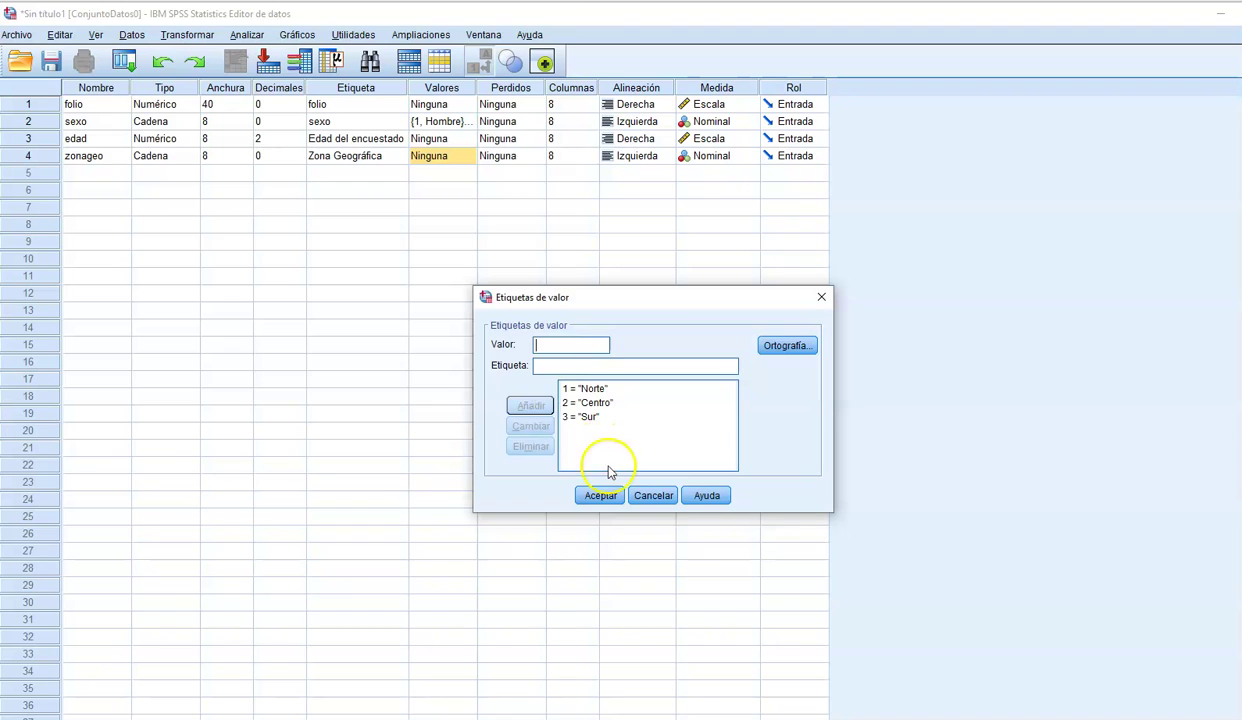
left_click(600, 495)
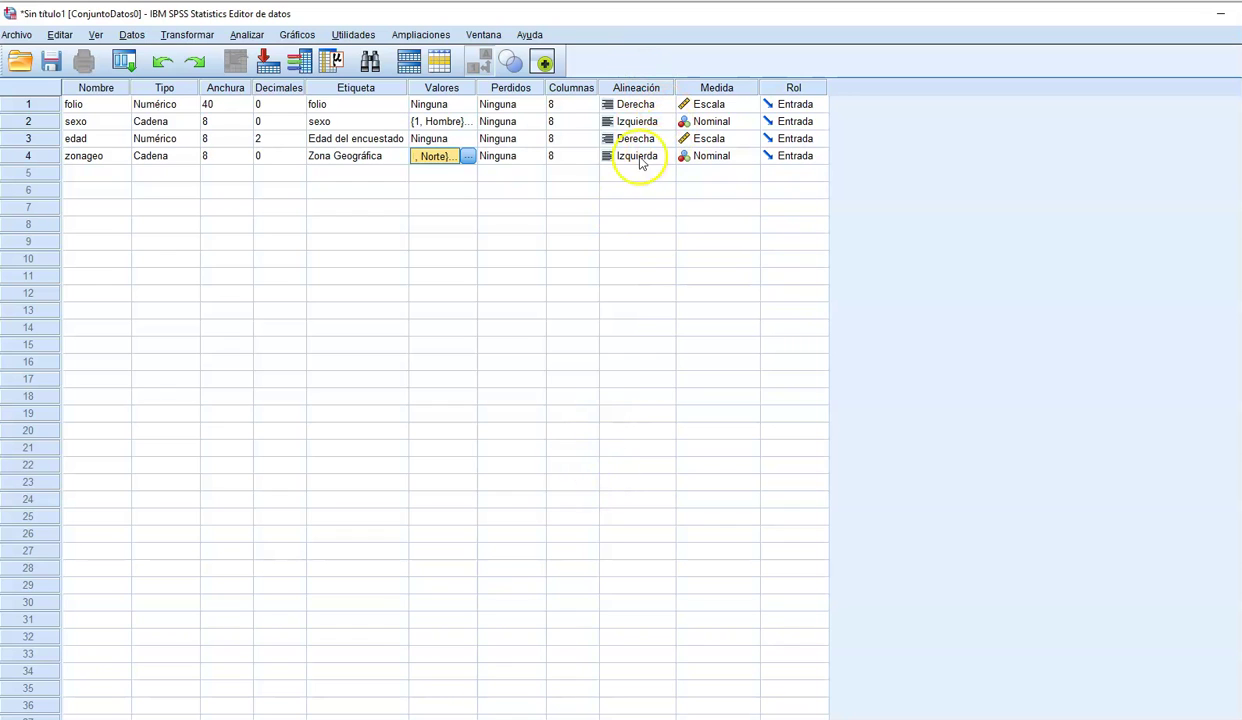
left_click(712, 158)
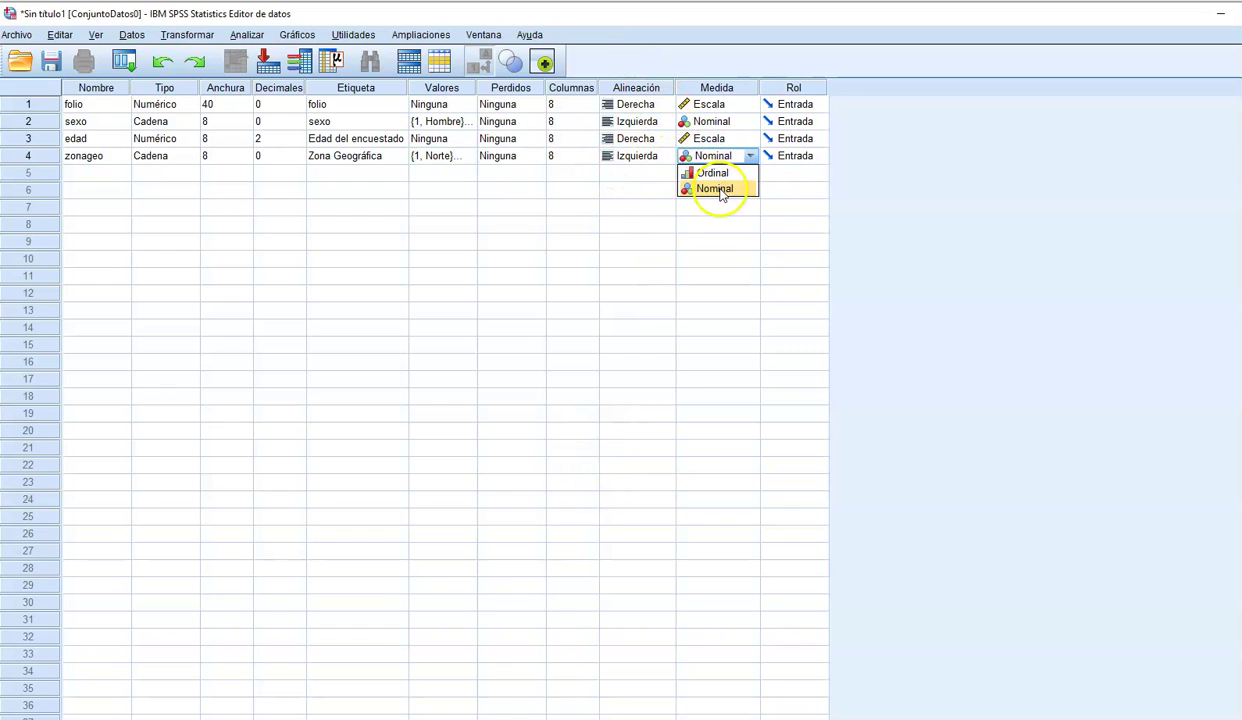
left_click(717, 188)
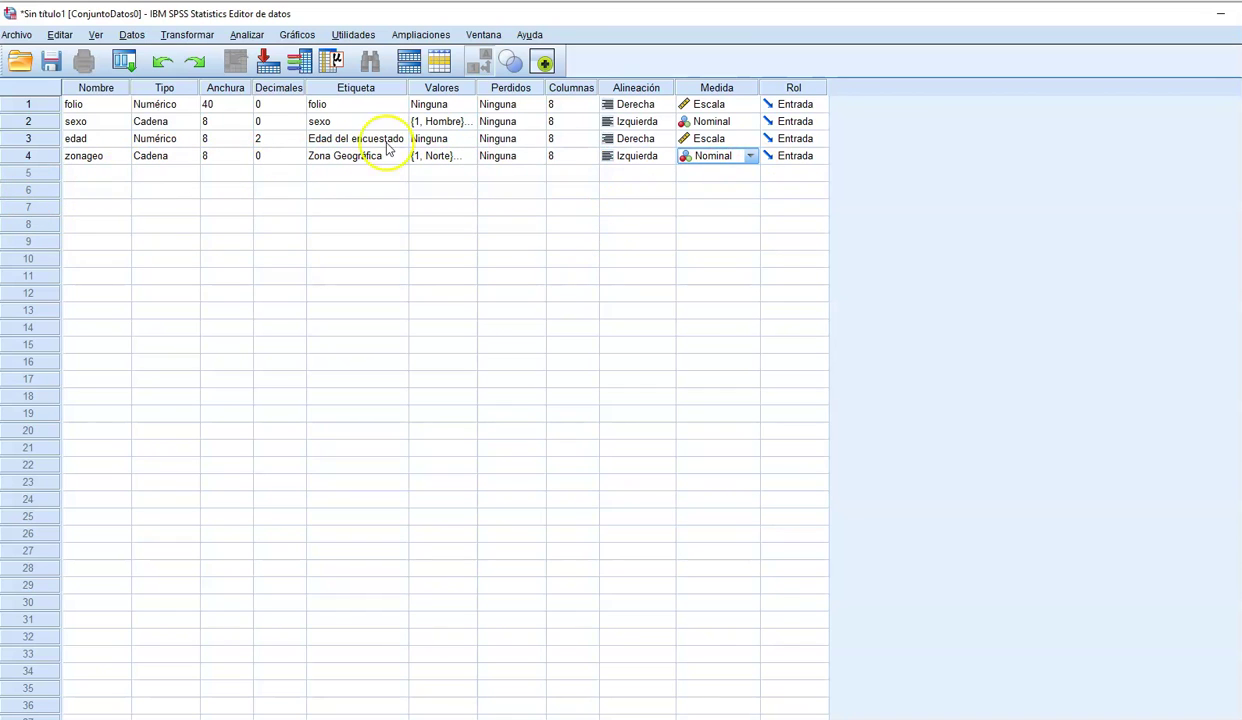
Step: Add a fifth variable named Puntaje with the type Numérico
left_click(97, 173)
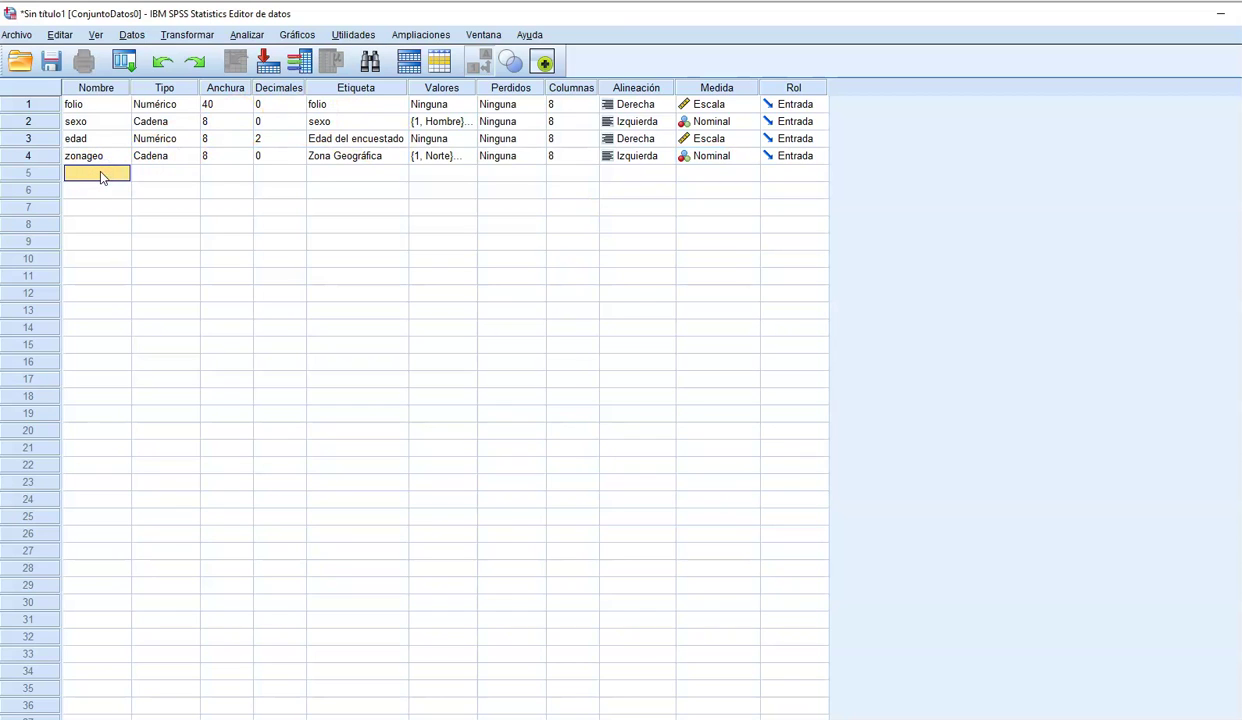
left_click(103, 175)
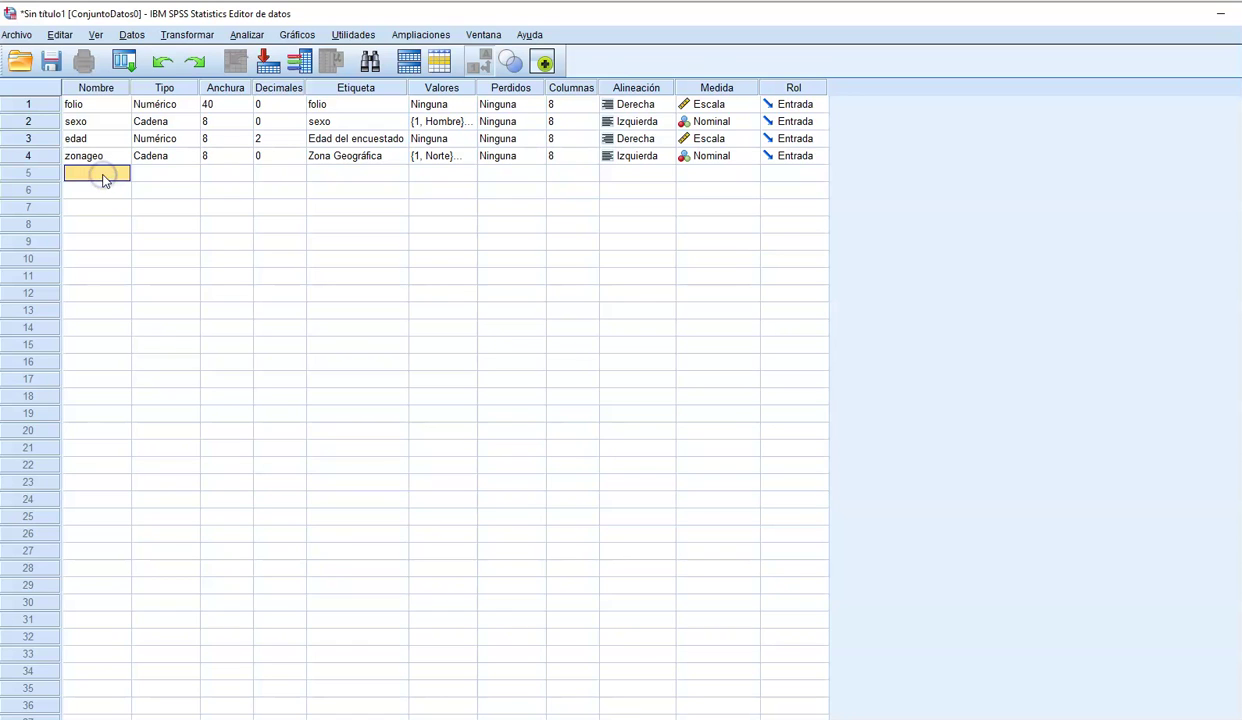
type("Puntaje")
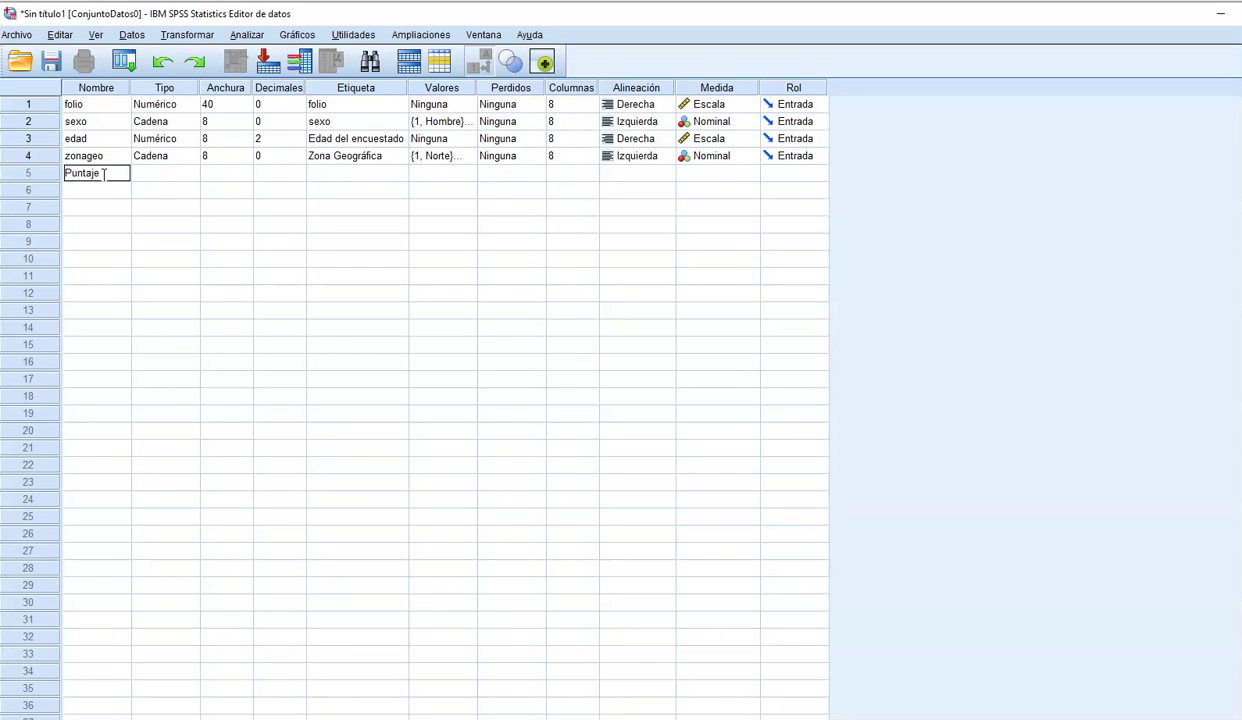
left_click(162, 172)
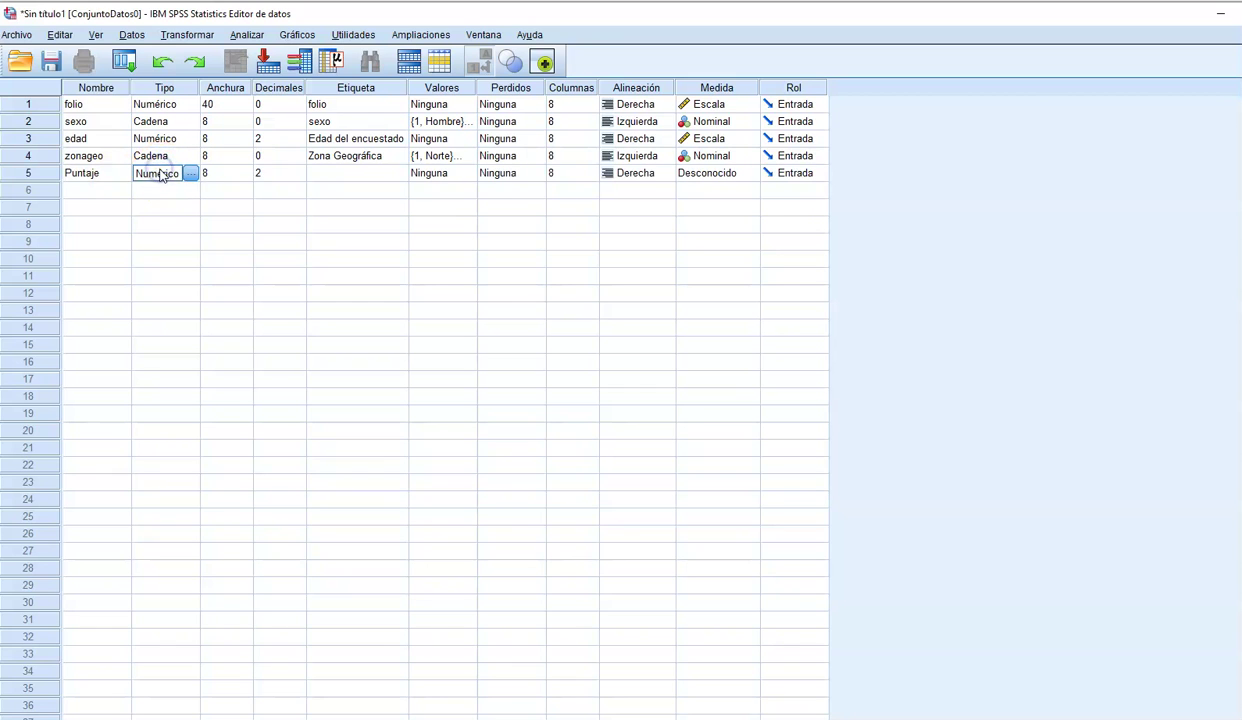
left_click(190, 174)
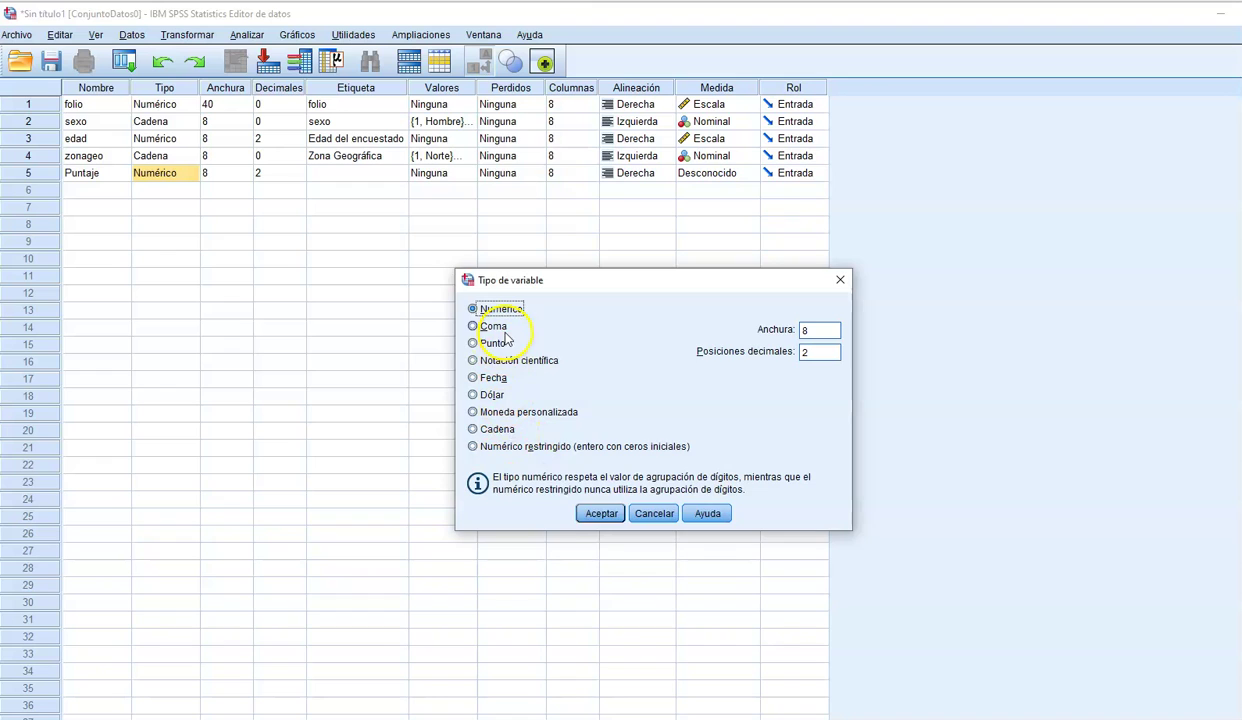
left_click(597, 515)
Step: Give the Puntaje variable the label "Puntaje de test de motivación"
left_click(326, 173)
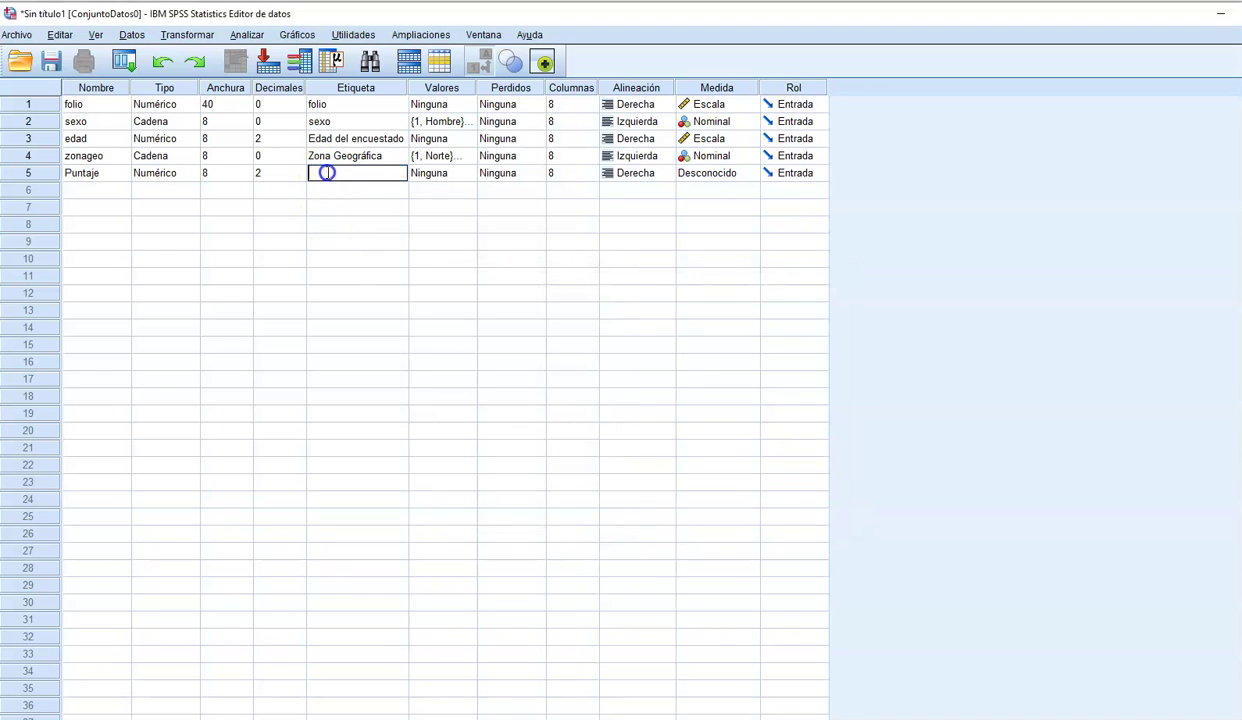
type("Puntaje de test de motiv")
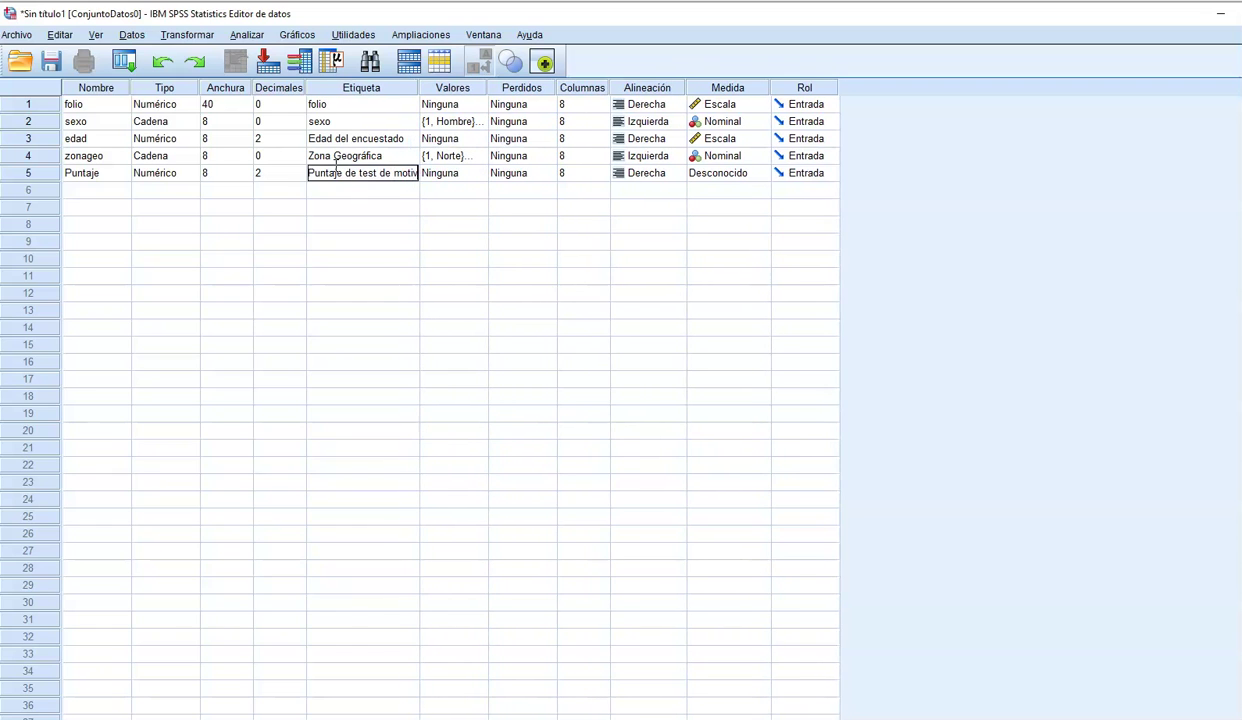
type("ación")
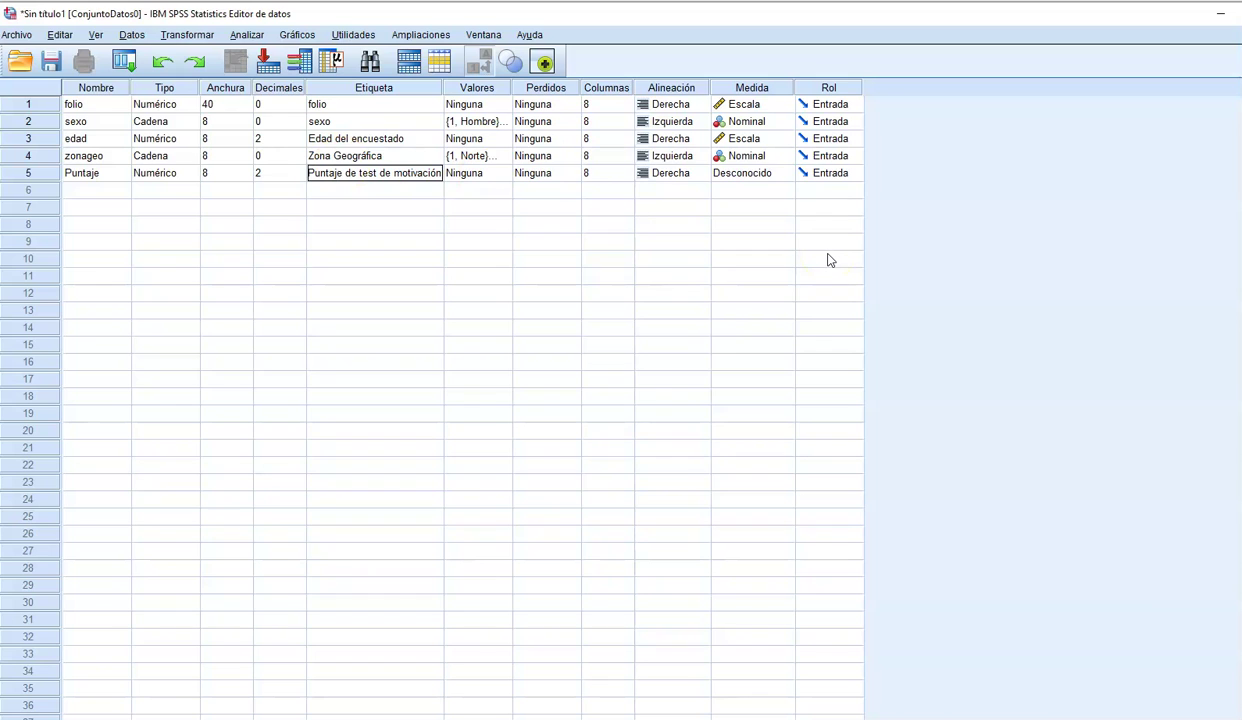
left_click(495, 175)
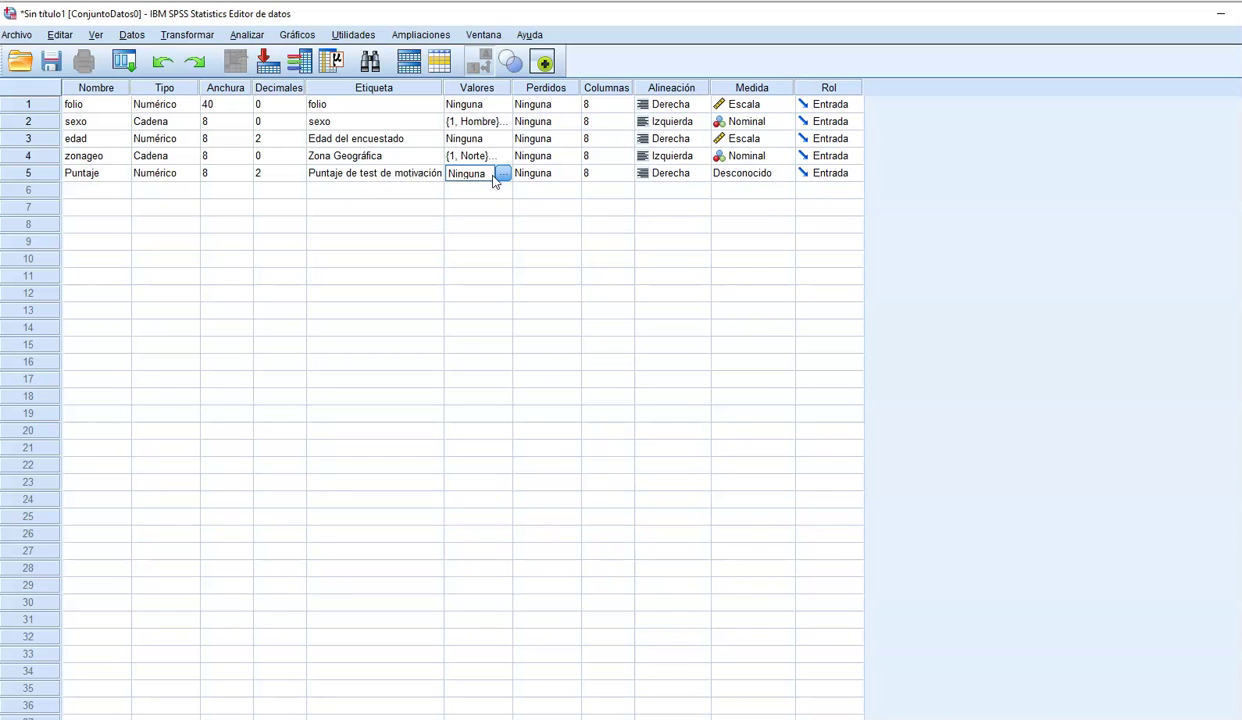
left_click(497, 177)
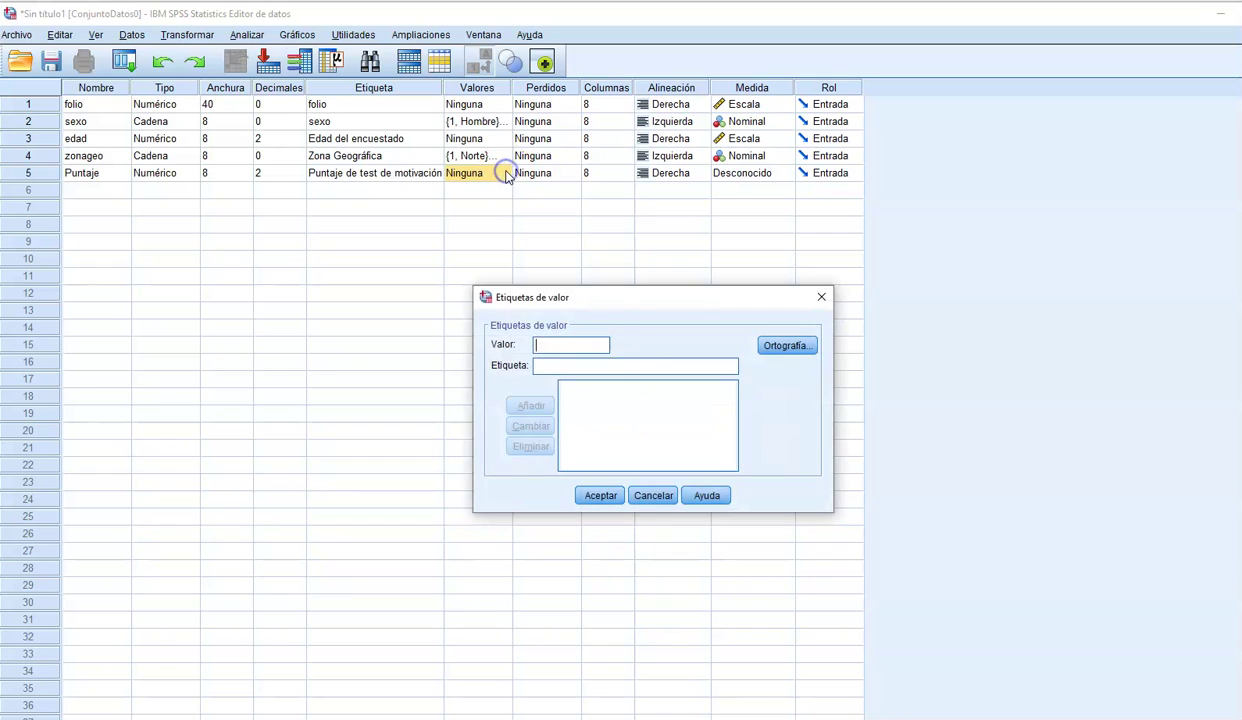
left_click(654, 496)
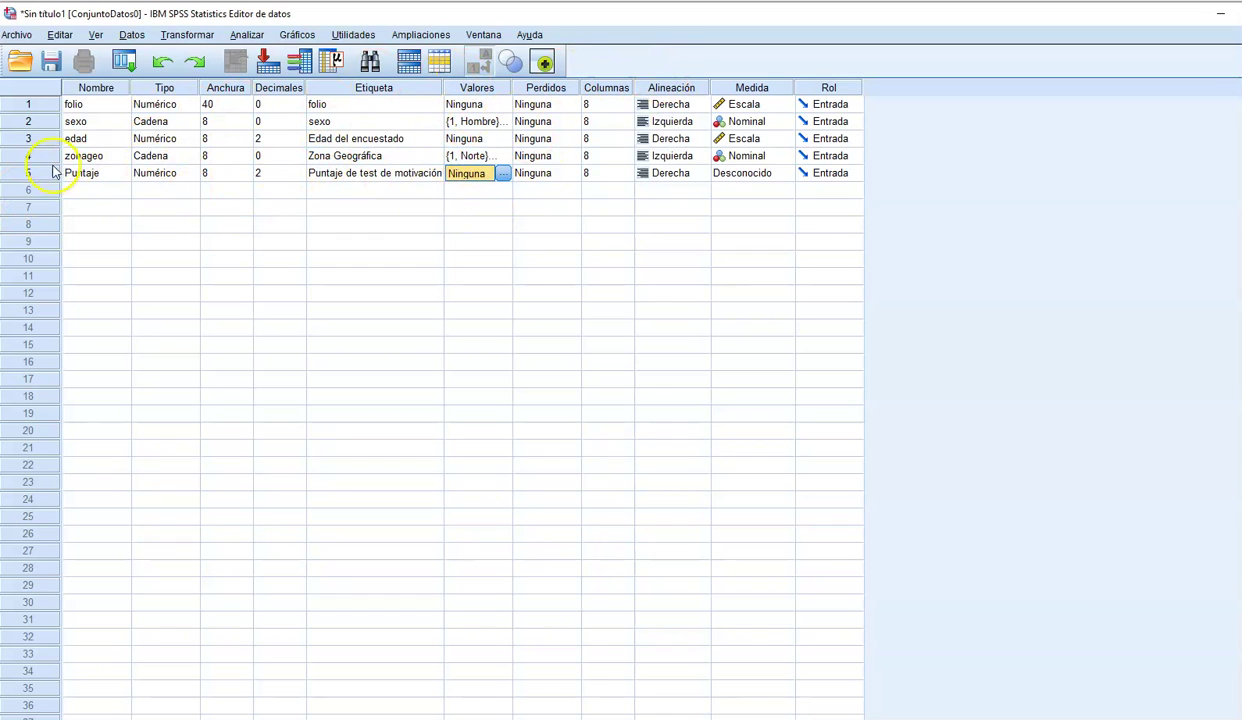
Step: Set the measurement level of the Puntaje variable to Escala
left_click(752, 173)
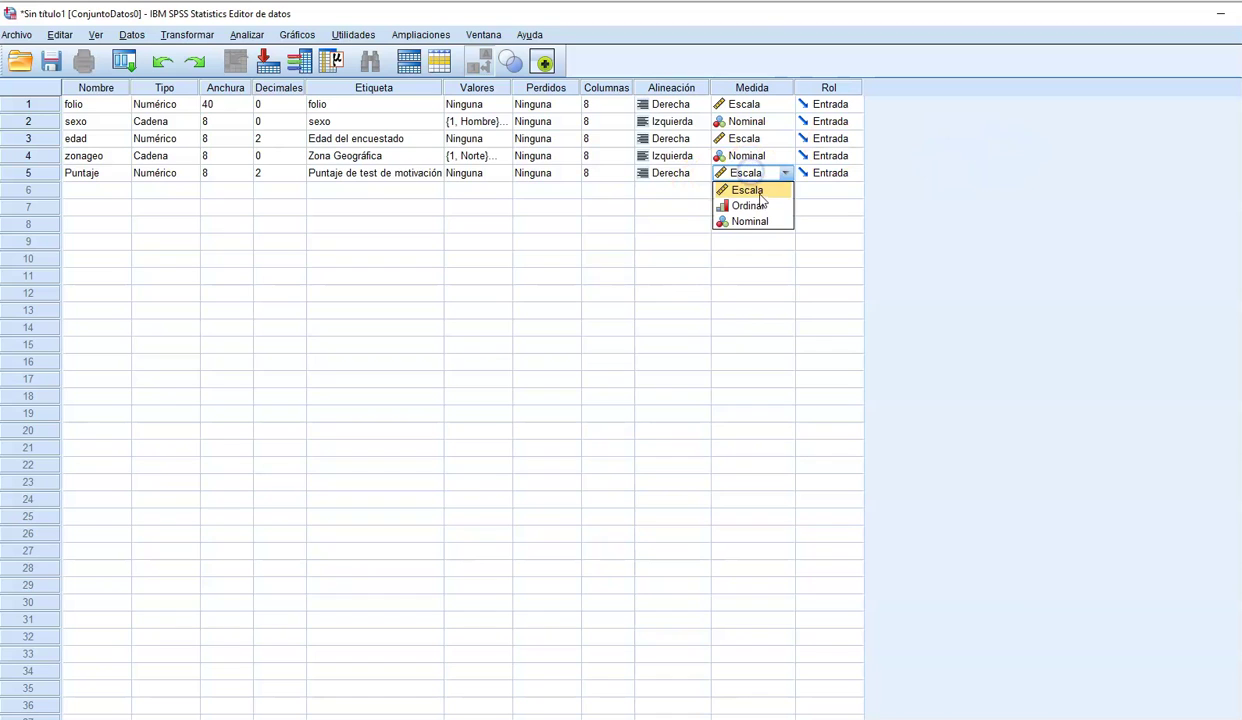
left_click(748, 189)
Step: Add a sixth variable named satisfaccion with the type Cadena
left_click(116, 192)
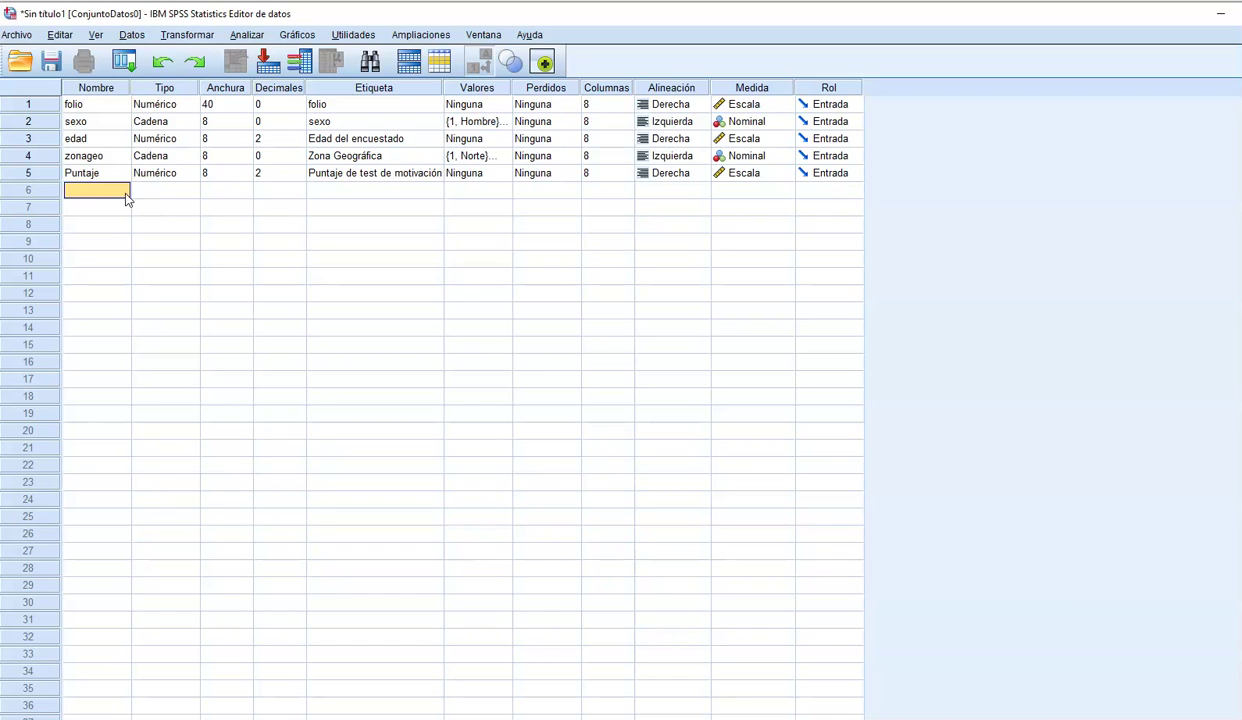
double_click(106, 187)
type("sat")
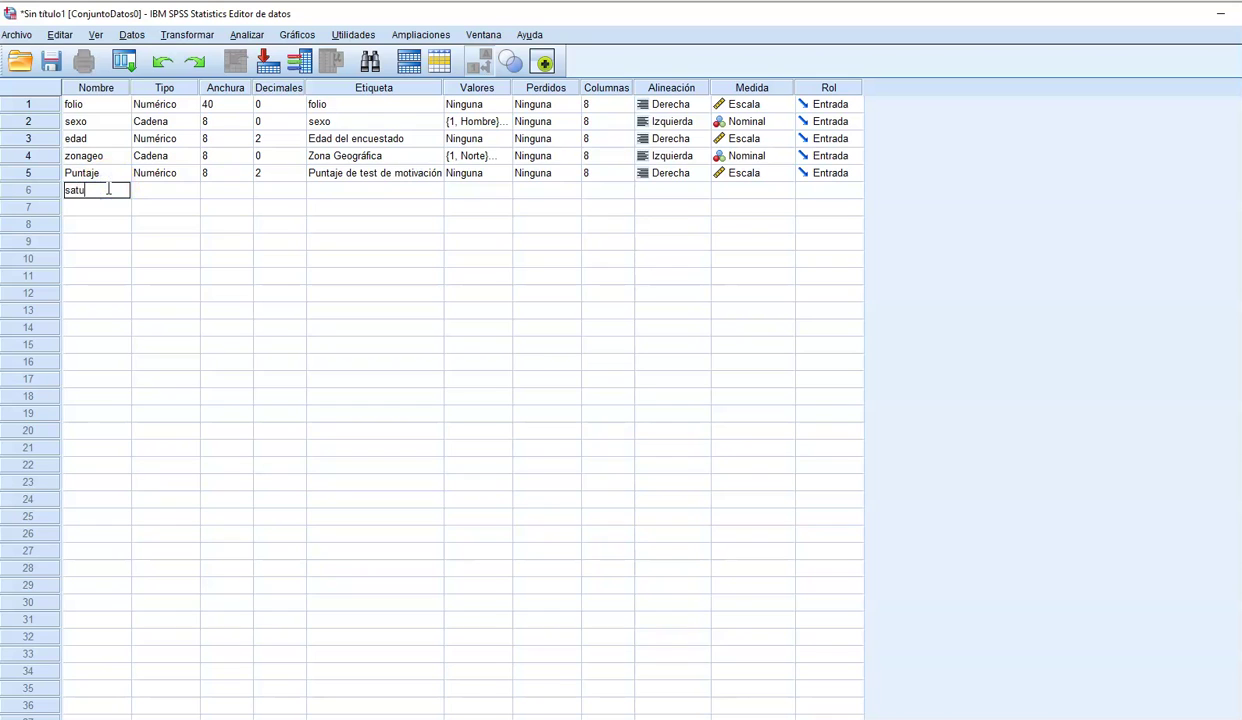
type("isfaccion")
left_click(168, 193)
left_click(190, 190)
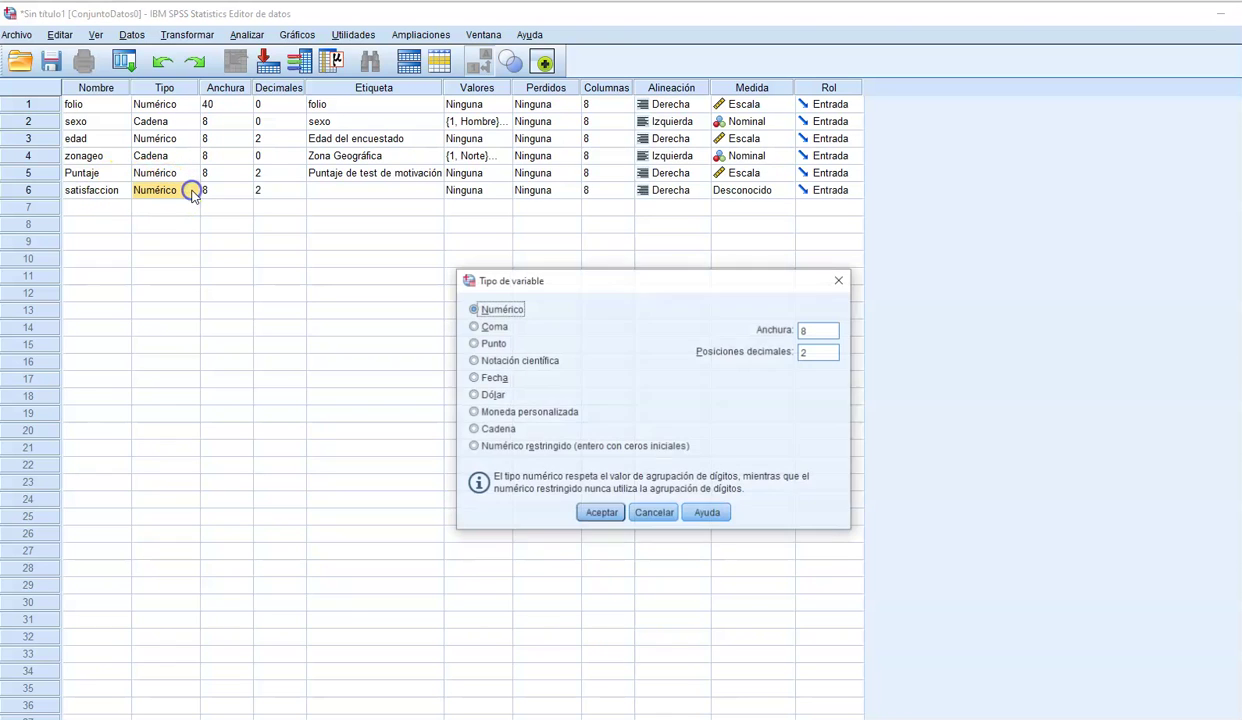
left_click(493, 430)
left_click(602, 513)
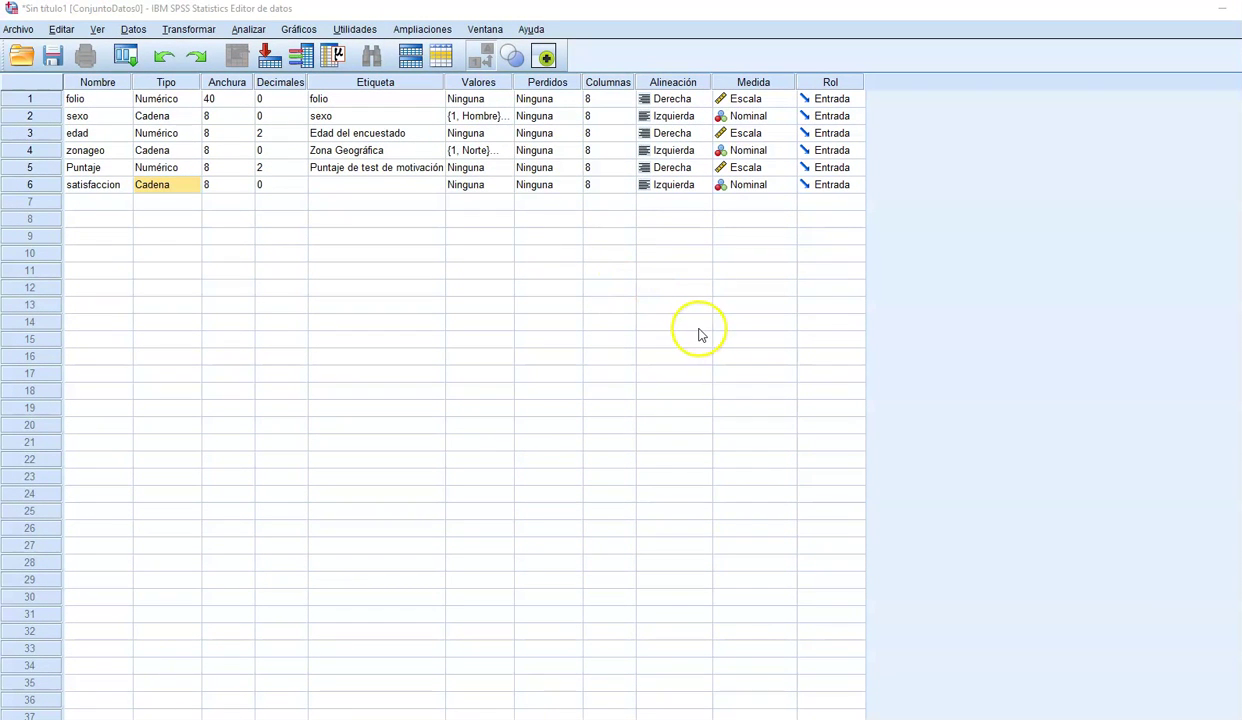
scroll(700, 335, "down", 1)
scroll(700, 335, "up", 1)
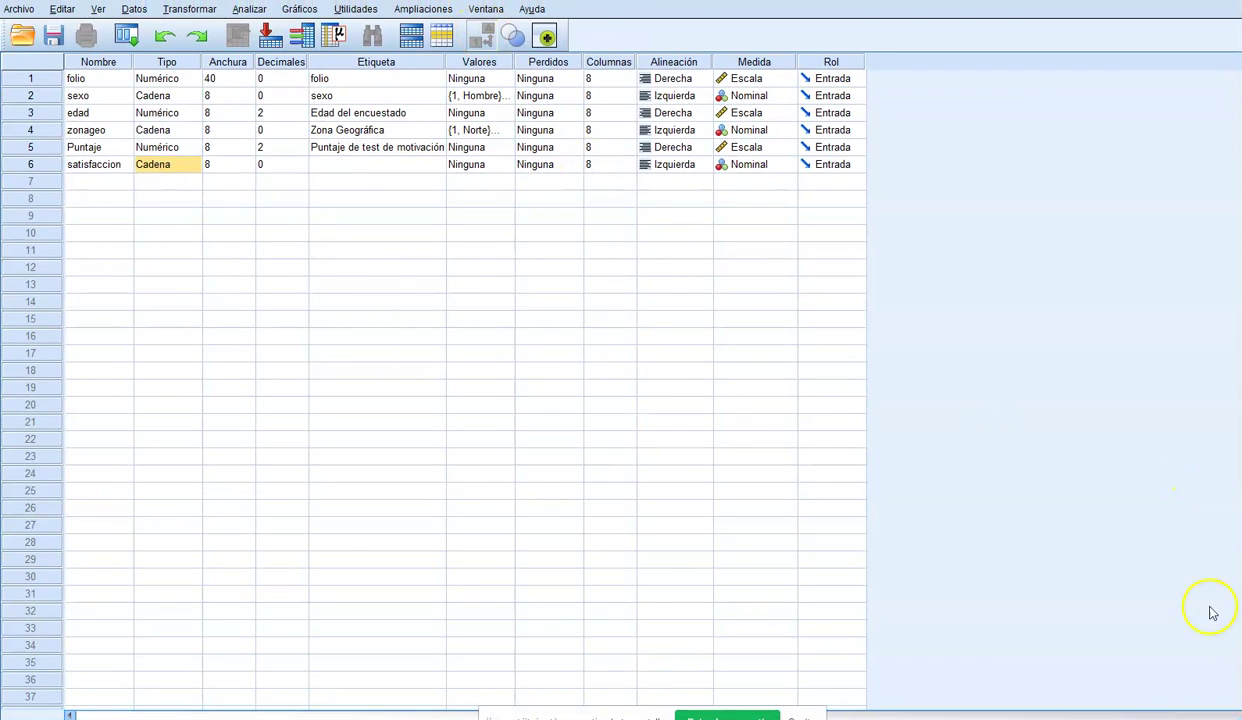
scroll(465, 390, "down", 2)
scroll(465, 390, "up", 2)
left_click(167, 164)
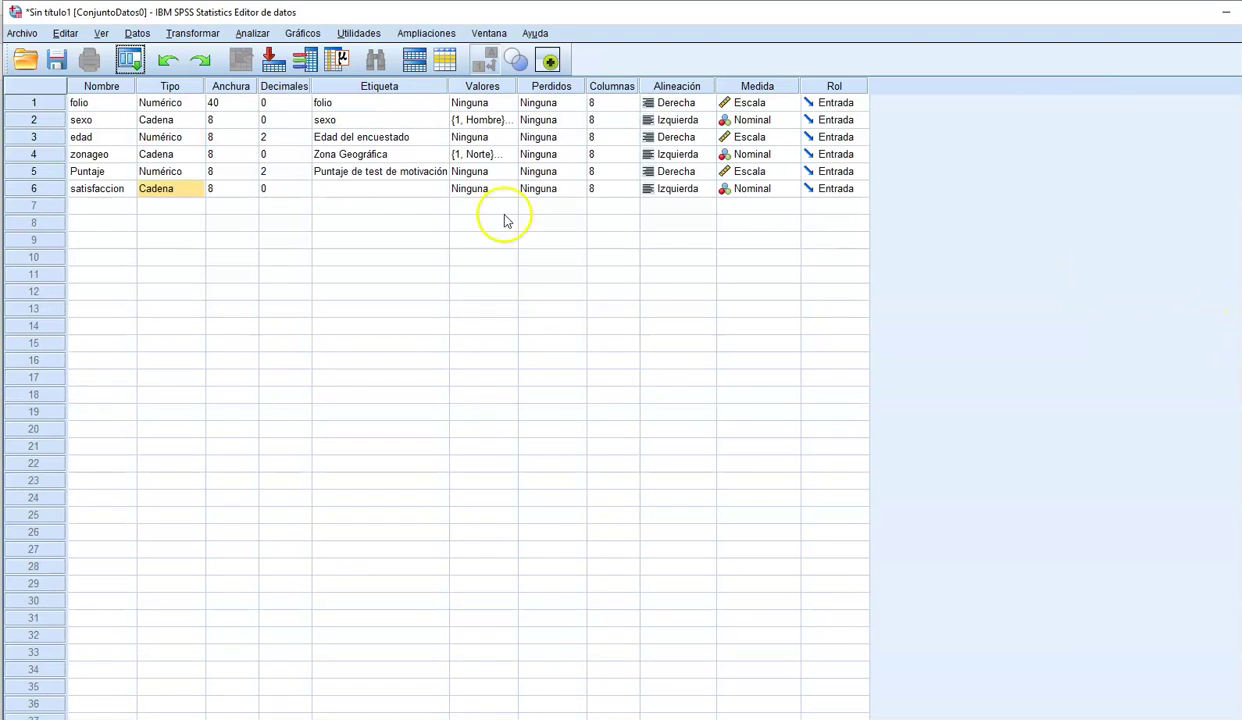
left_click(183, 192)
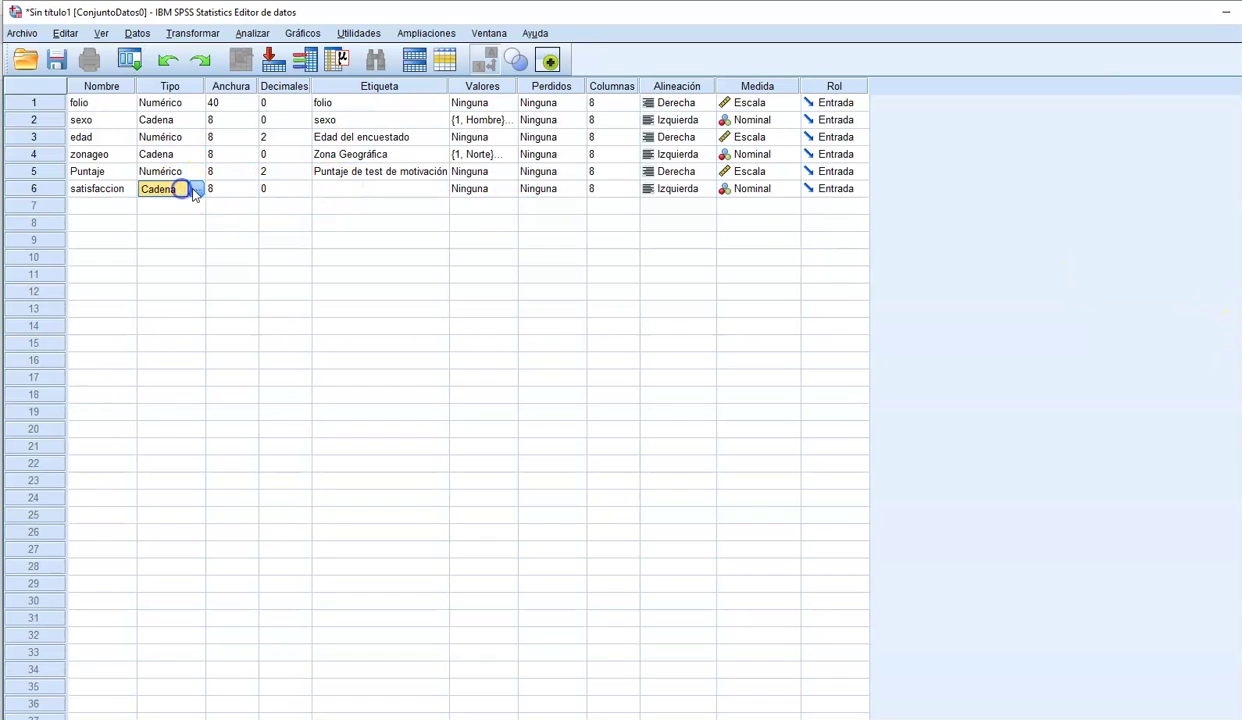
Step: Give the satisfaccion variable the label "grado de satisfacción"
left_click(393, 190)
left_click(395, 191)
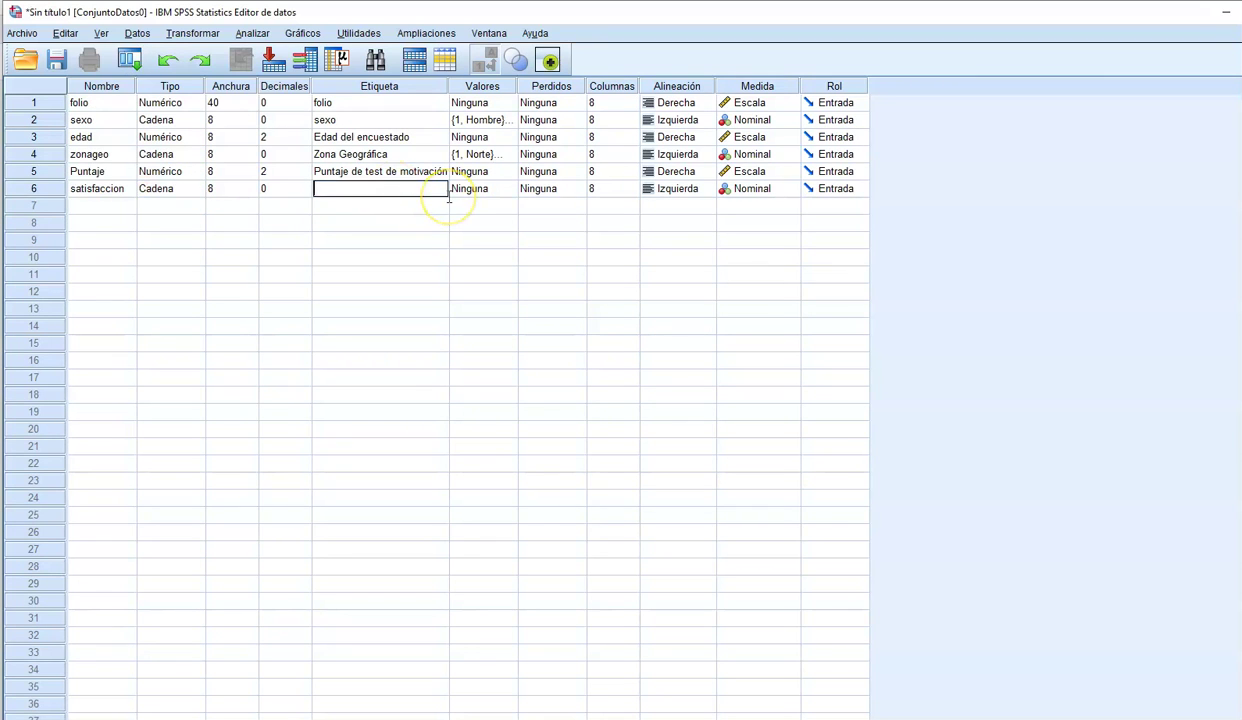
key("Escape")
type("grado de satisfacción")
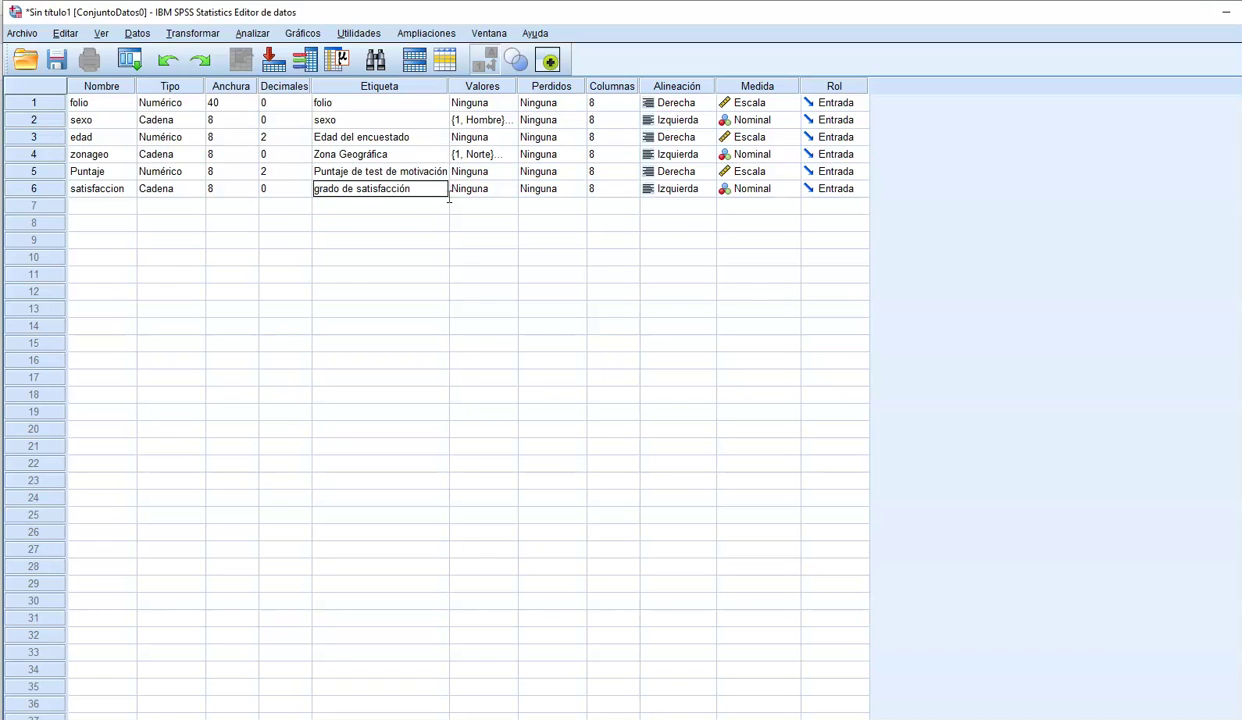
Step: Append "categoria 1" to the label of the satisfaccion variable
left_click(430, 187)
type("categoria 1")
left_click(505, 191)
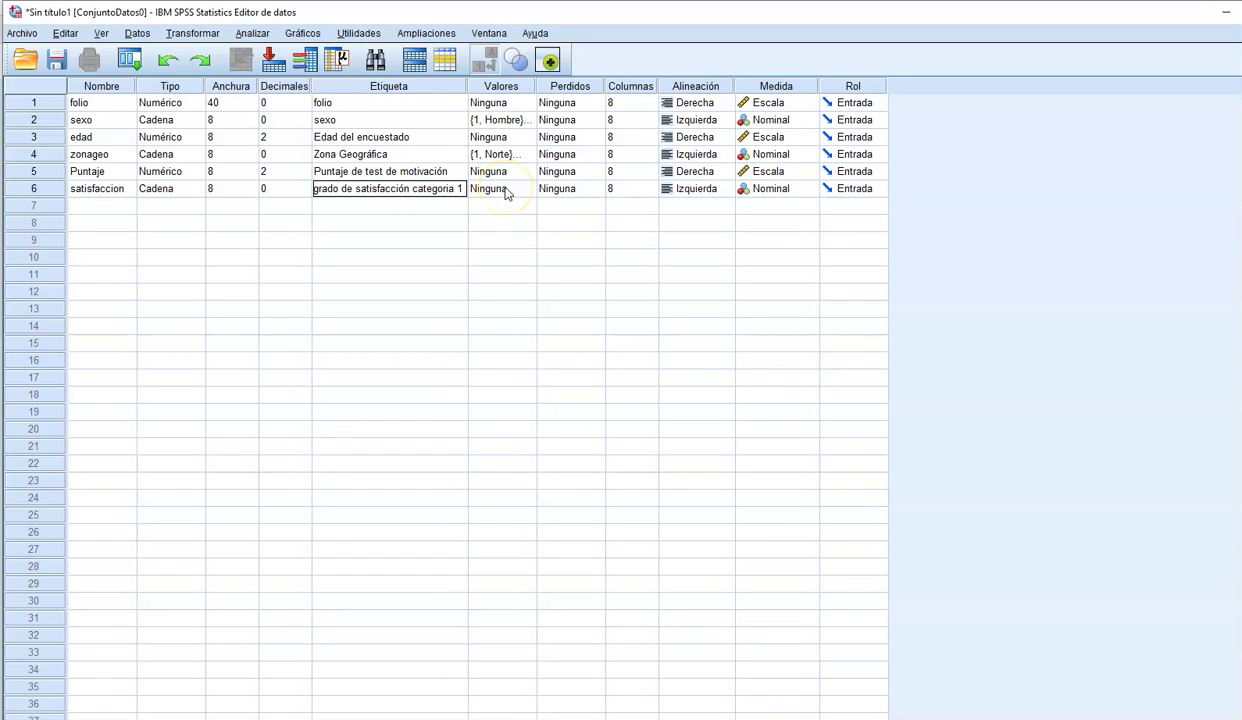
left_click(505, 191)
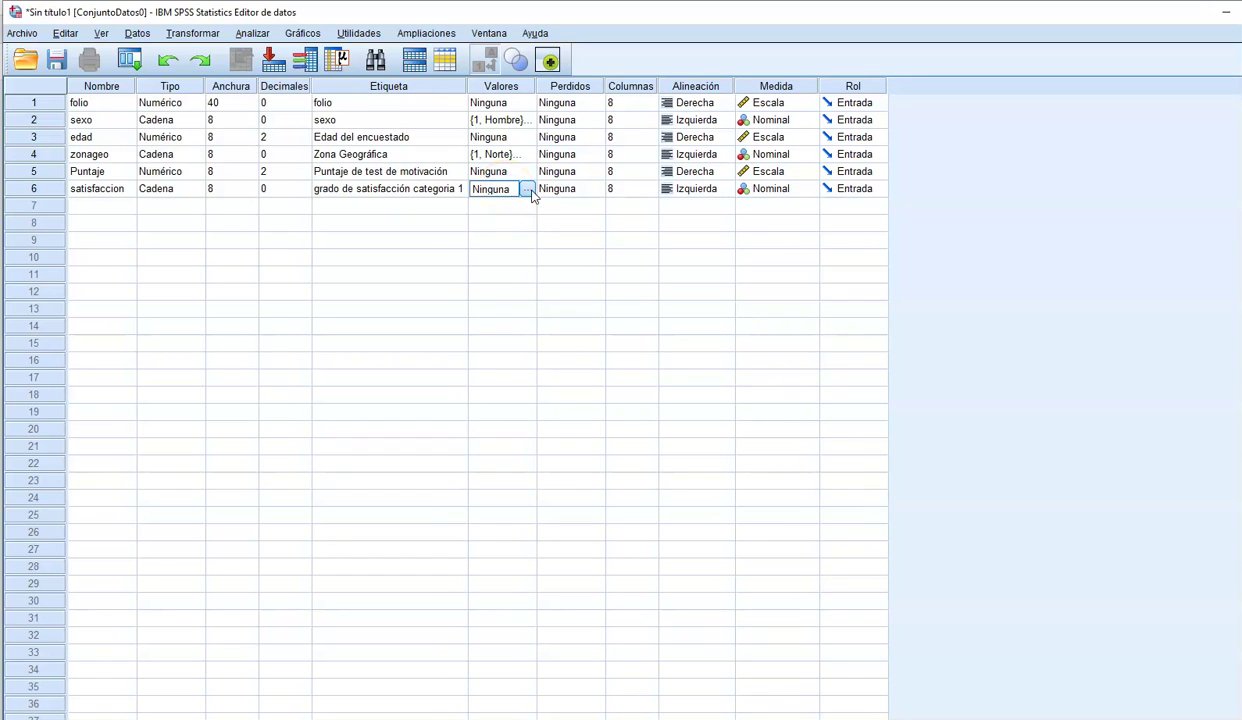
Step: Change the ending of the satisfaccion label so that it reads "grado de satisfacción con el servicio escolar"
left_click(457, 188)
left_click_drag(413, 184, 507, 190)
key("BackSpace")
type("con el ser")
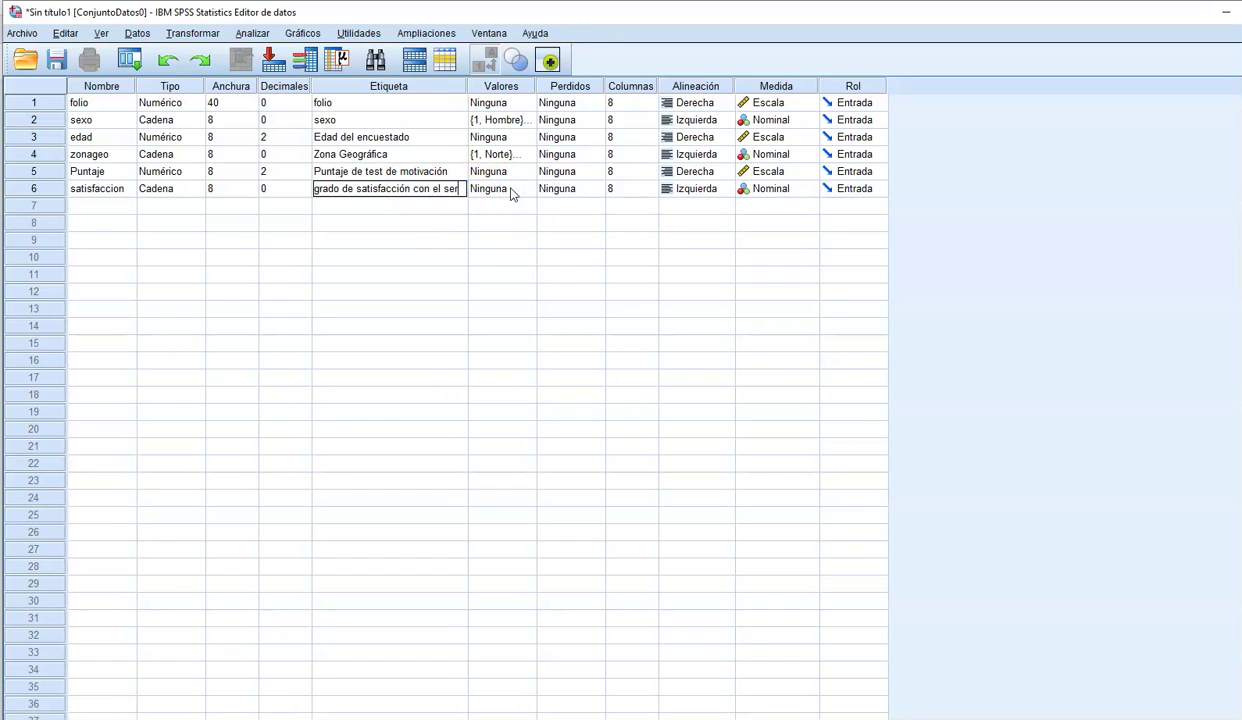
type("vicio")
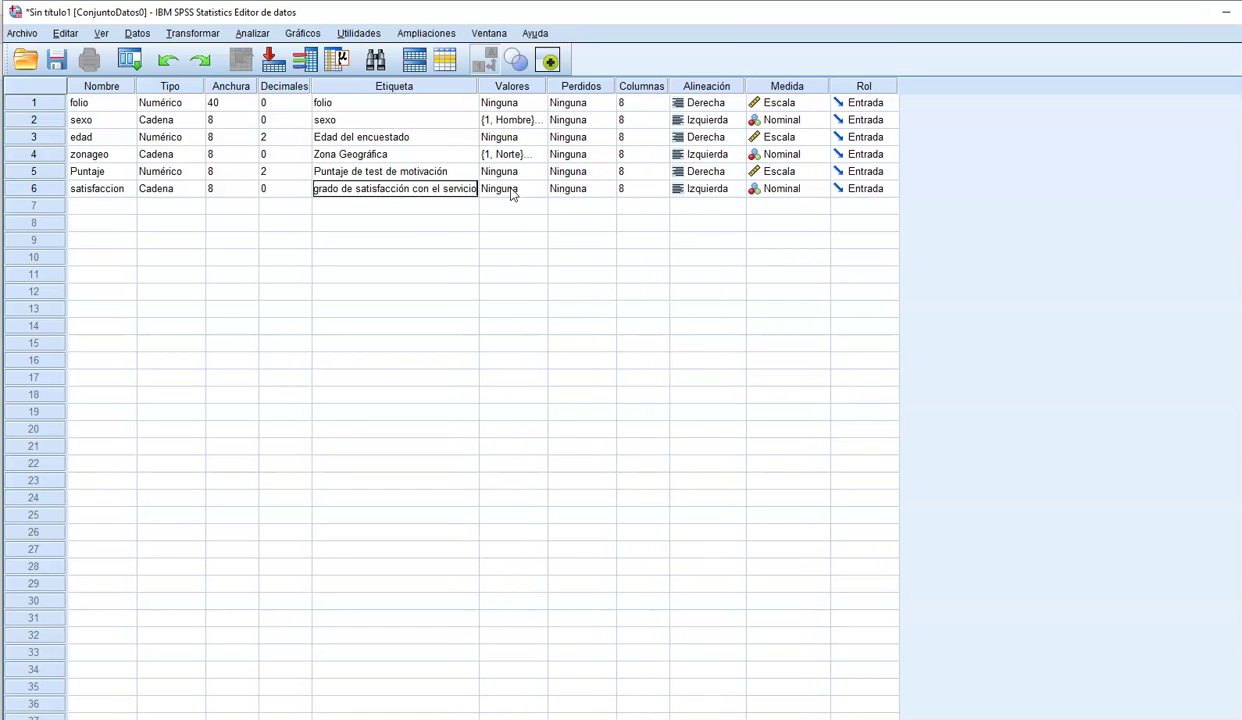
type(" escol")
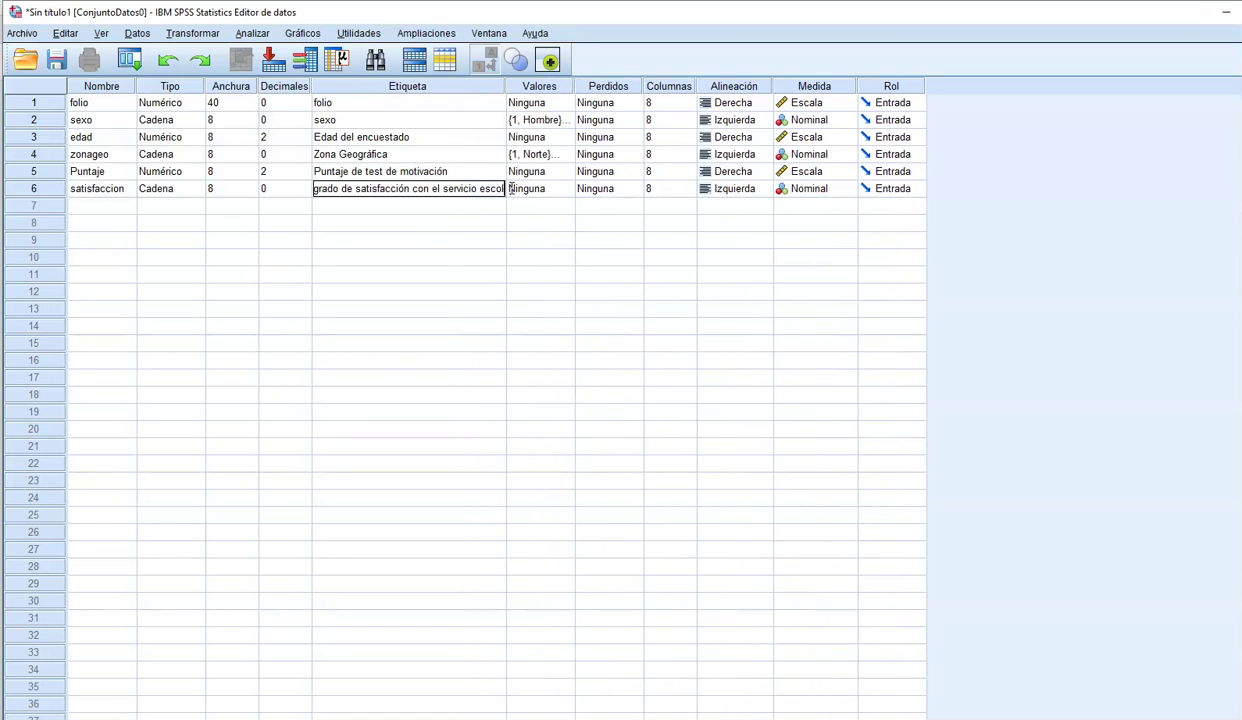
type("ar")
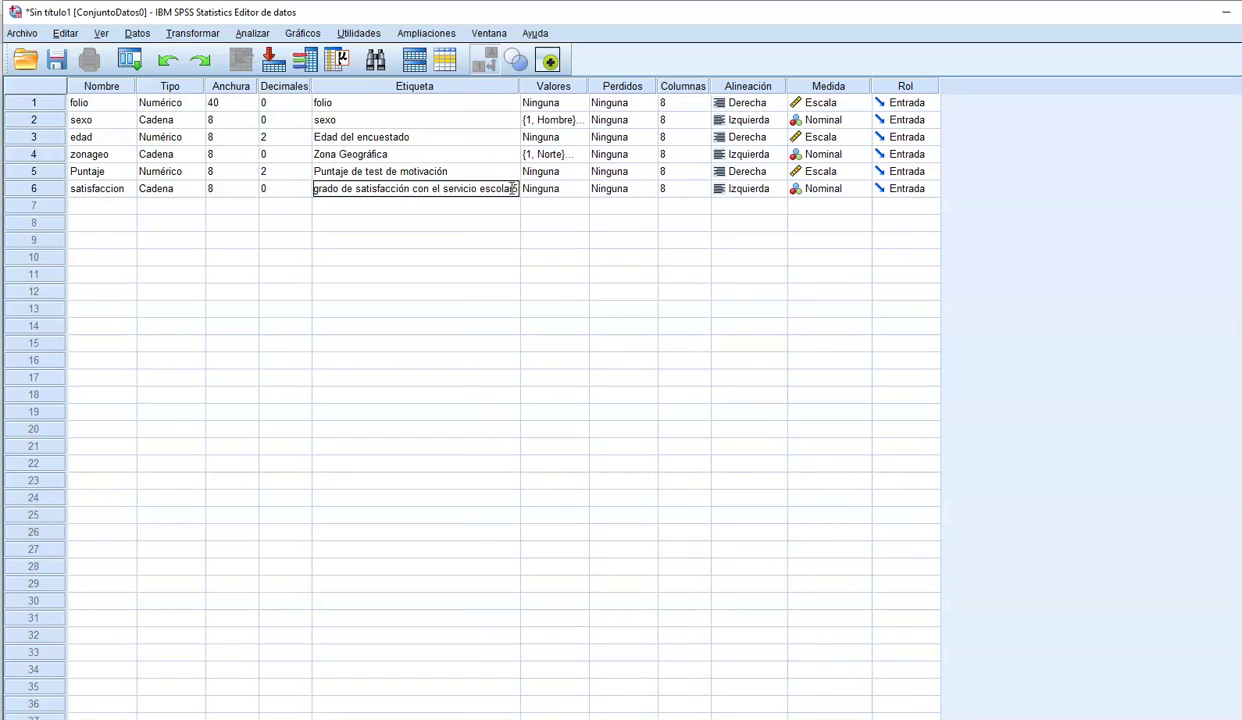
Step: Replace the last word of the satisfaccion label with "universitario"
left_click(481, 178)
left_click(481, 188)
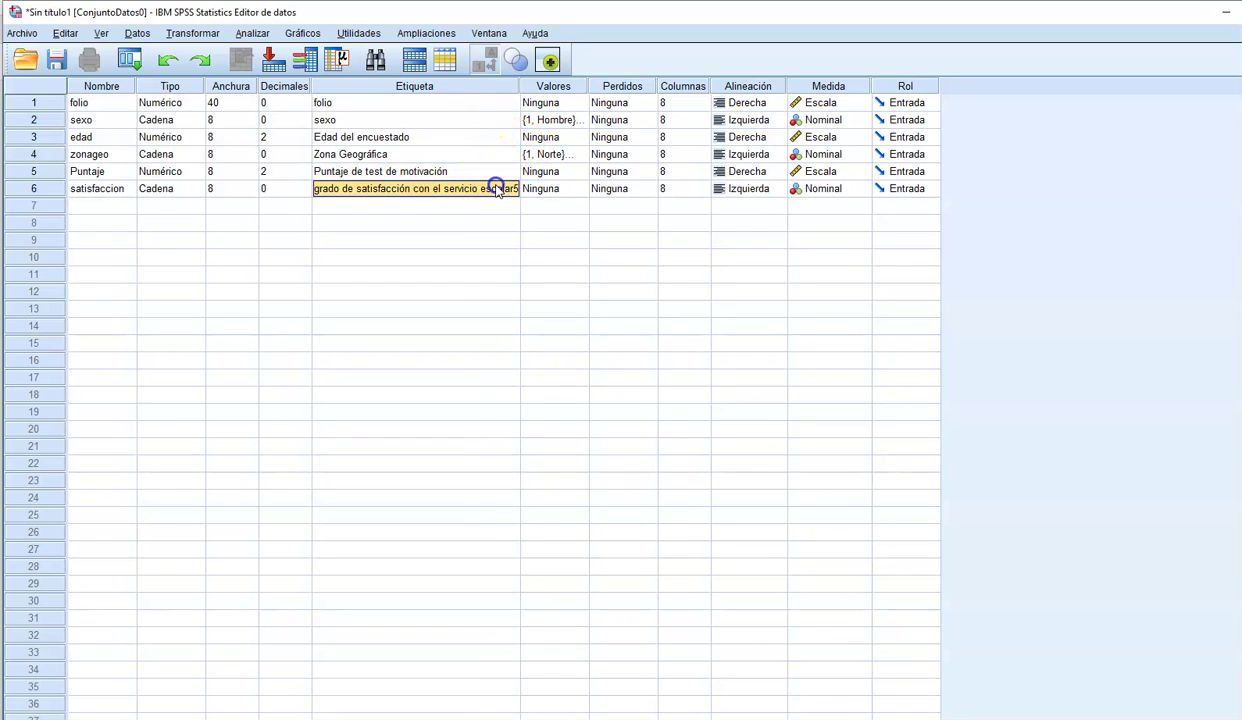
left_click(490, 188)
double_click(490, 188)
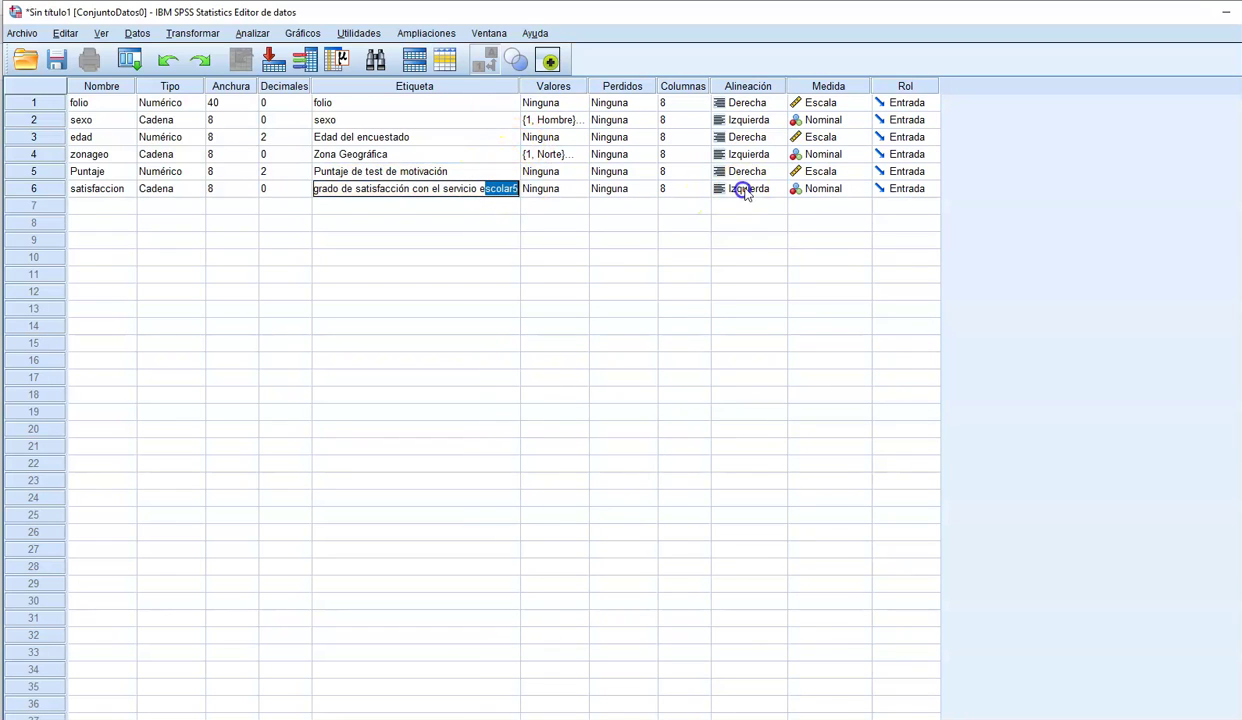
key("BackSpace")
type("un")
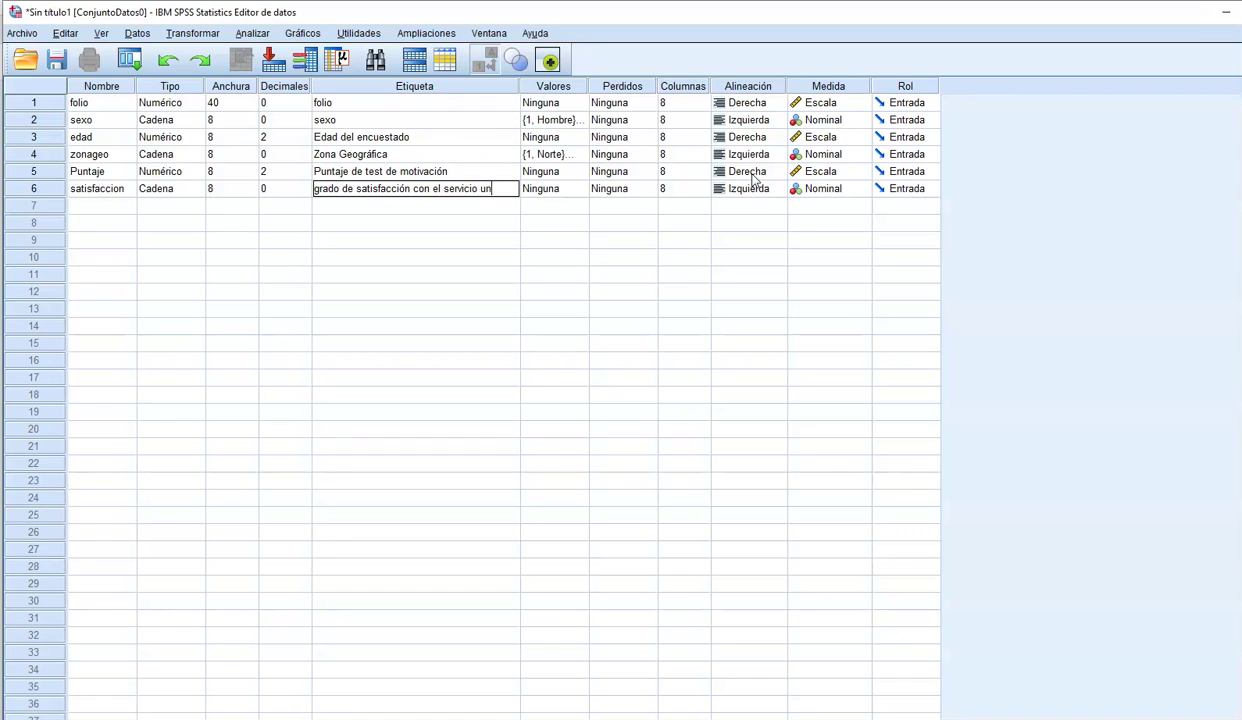
type("iversitario")
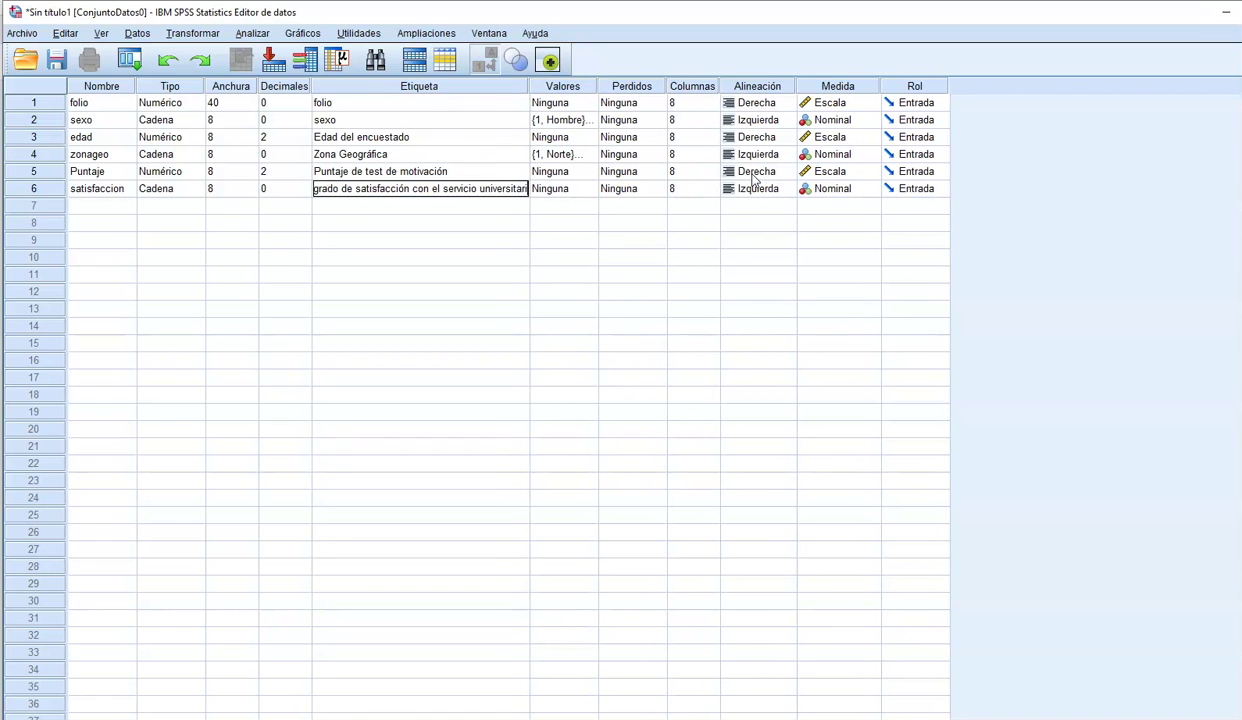
Step: Add the value label 1 = Muy en Desacuerdo to the satisfaccion variable
left_click(595, 189)
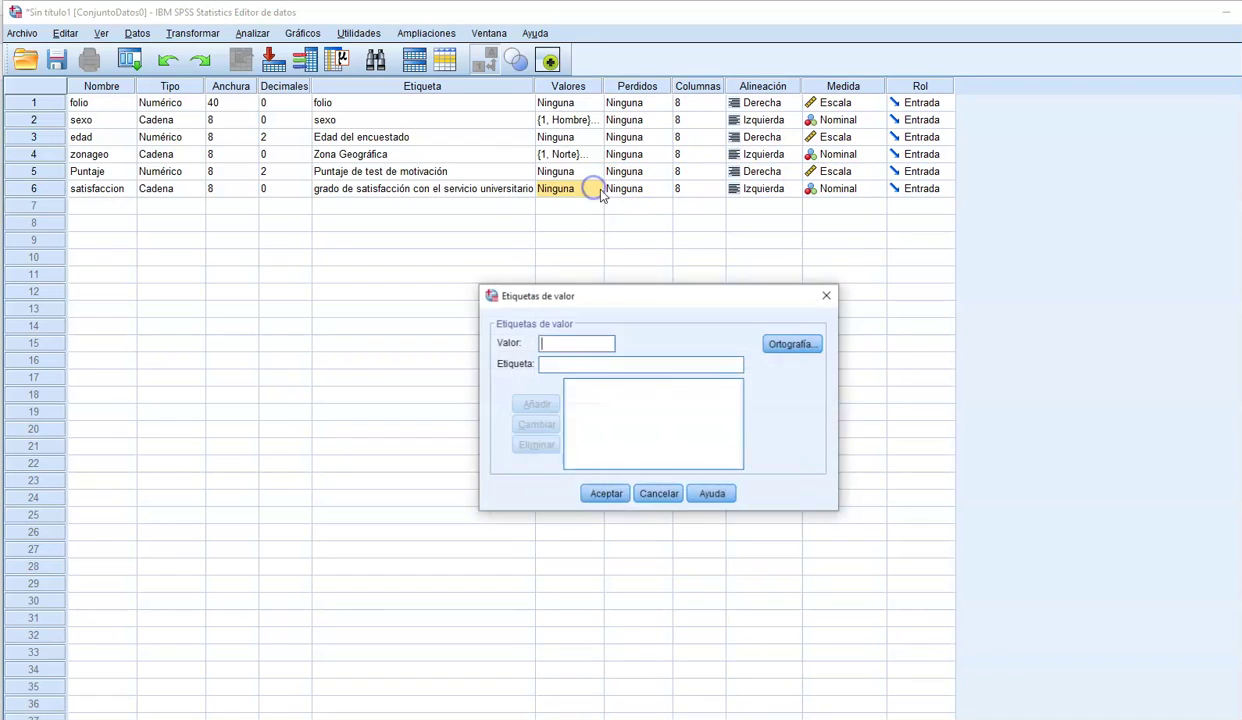
left_click(580, 340)
type("1")
left_click(583, 363)
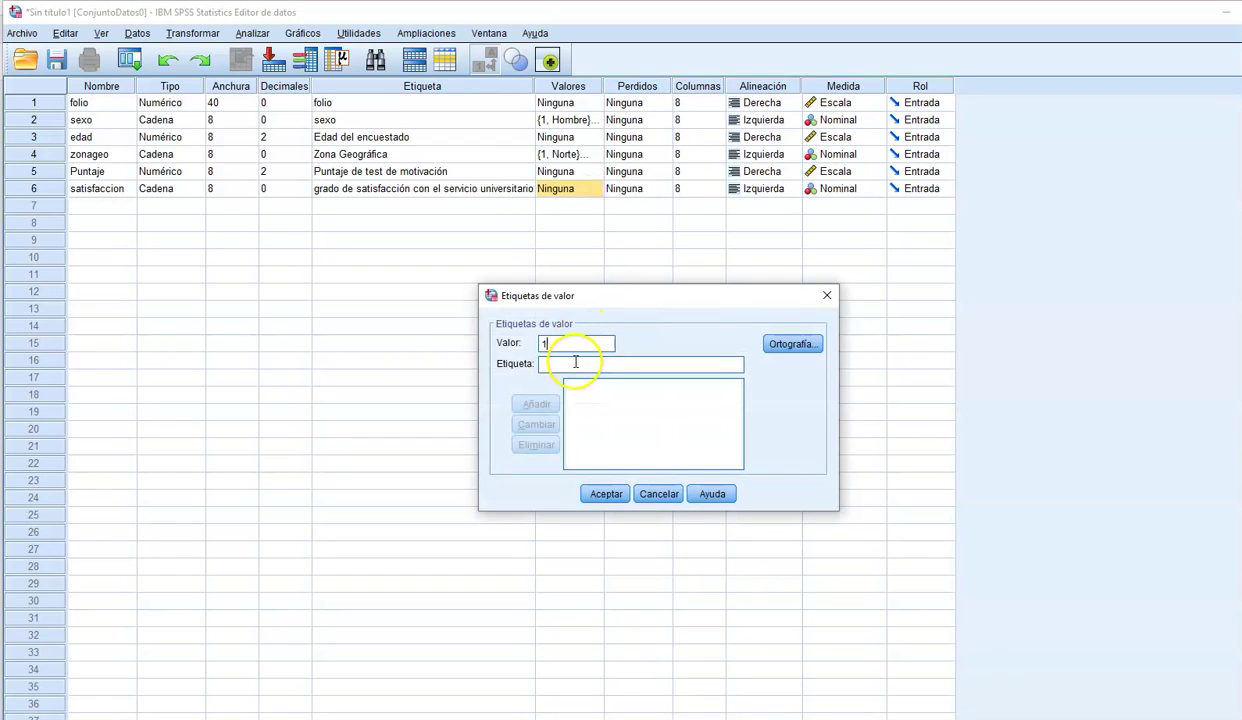
type("Muy")
type(" mal")
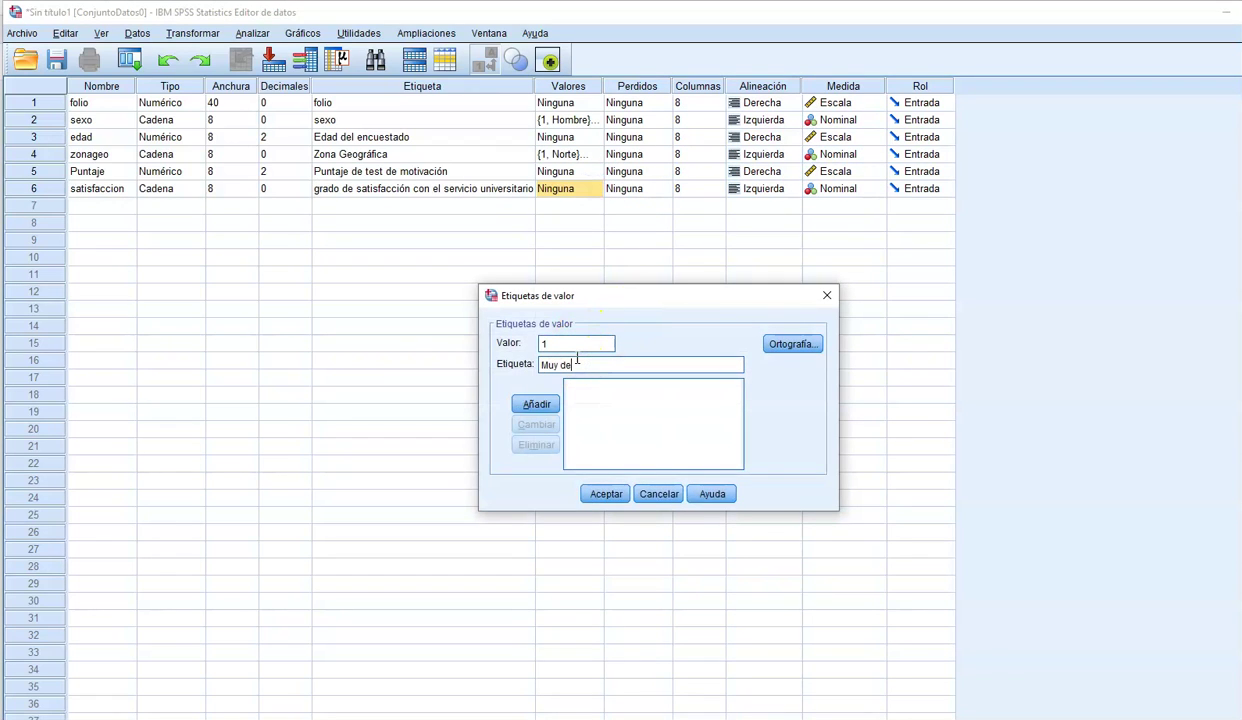
key("BackSpace")
key("BackSpace")
key("BackSpace")
type("en Desacuerdo")
left_click(549, 403)
Step: Try to define the value label 2 = En Desacuerdo for satisfaccion and close the value label settings
left_click(555, 344)
type("2")
left_click(563, 362)
type("en Desac")
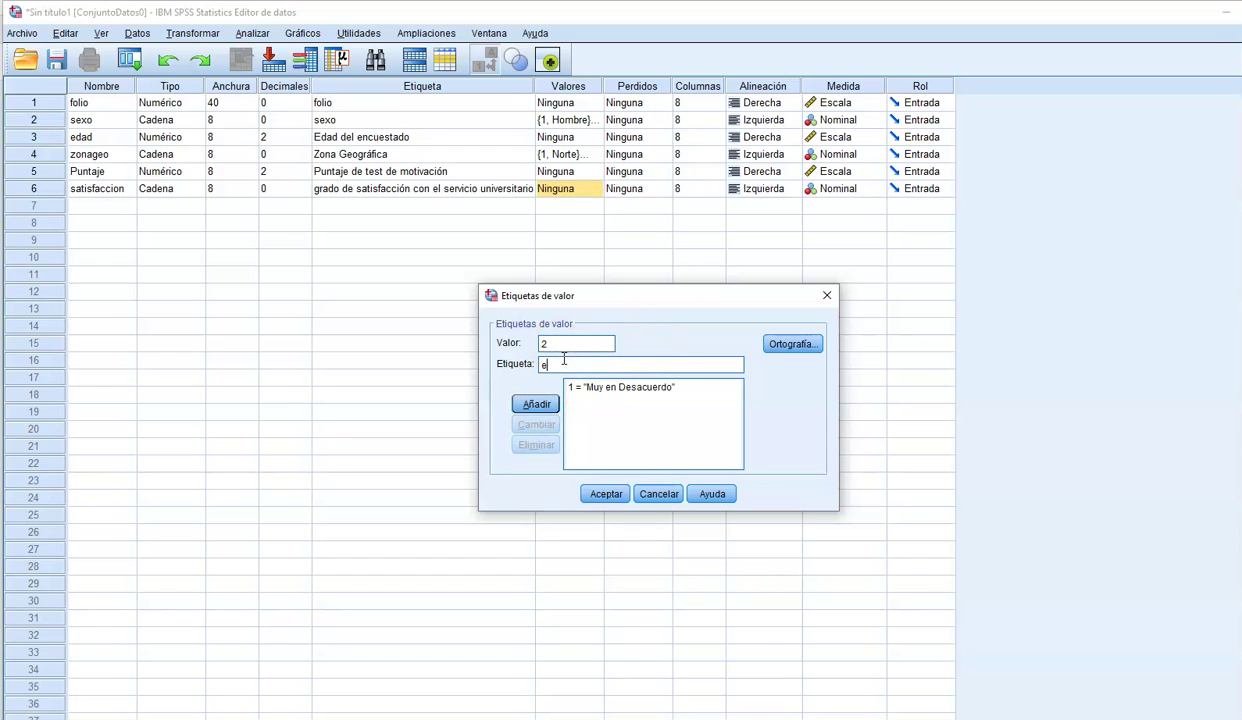
type("uerdo")
left_click(547, 364)
key("BackSpace")
type("E")
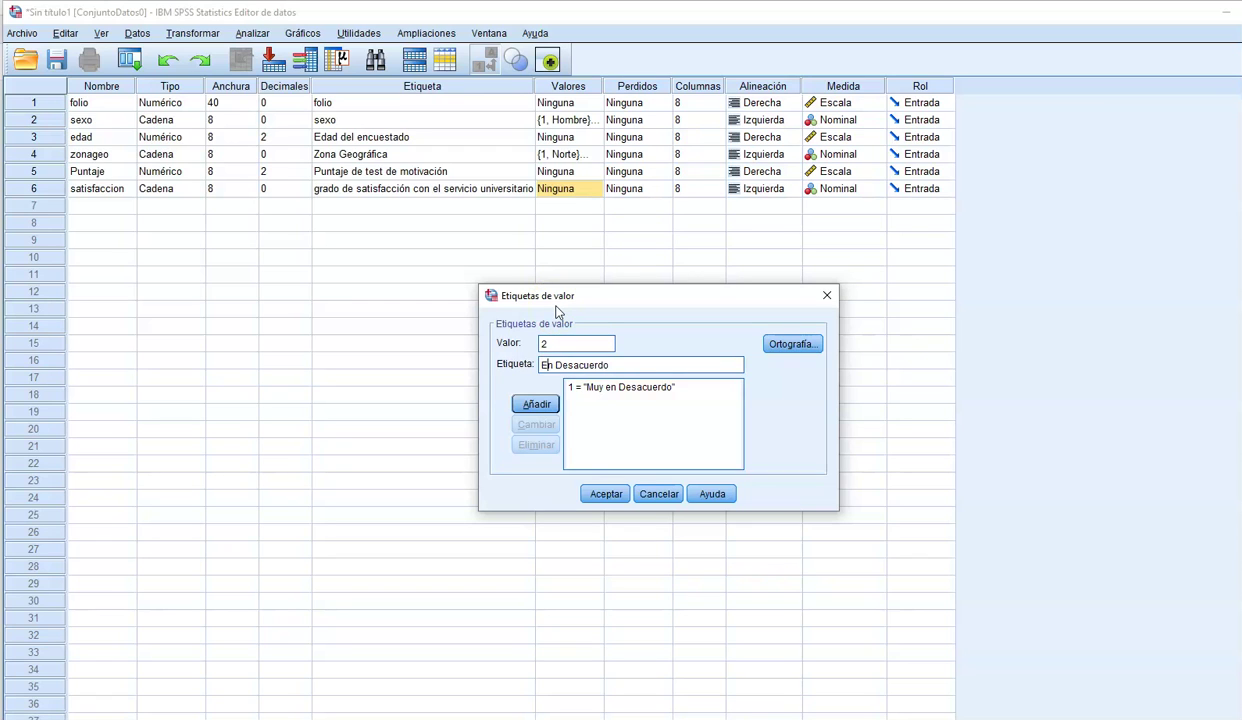
left_click(606, 494)
left_click(627, 428)
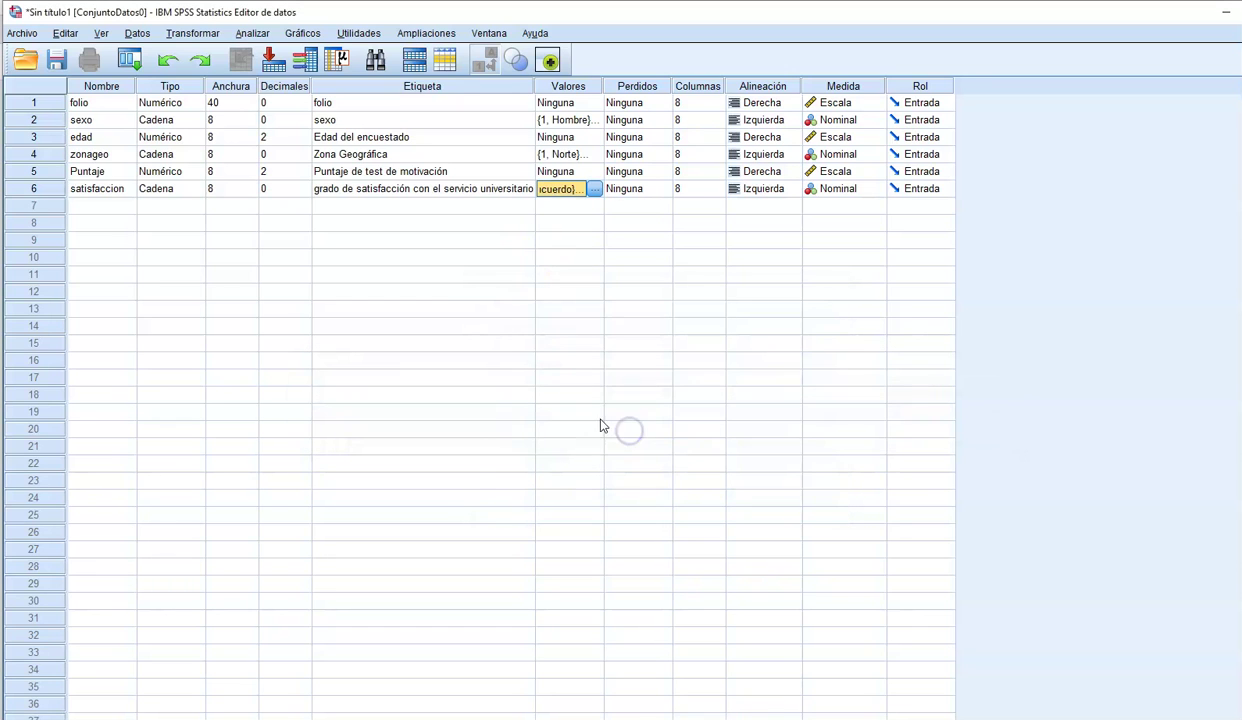
Step: Reopen the value labels of satisfaccion and add 2 = En Desacuerdo
left_click(595, 188)
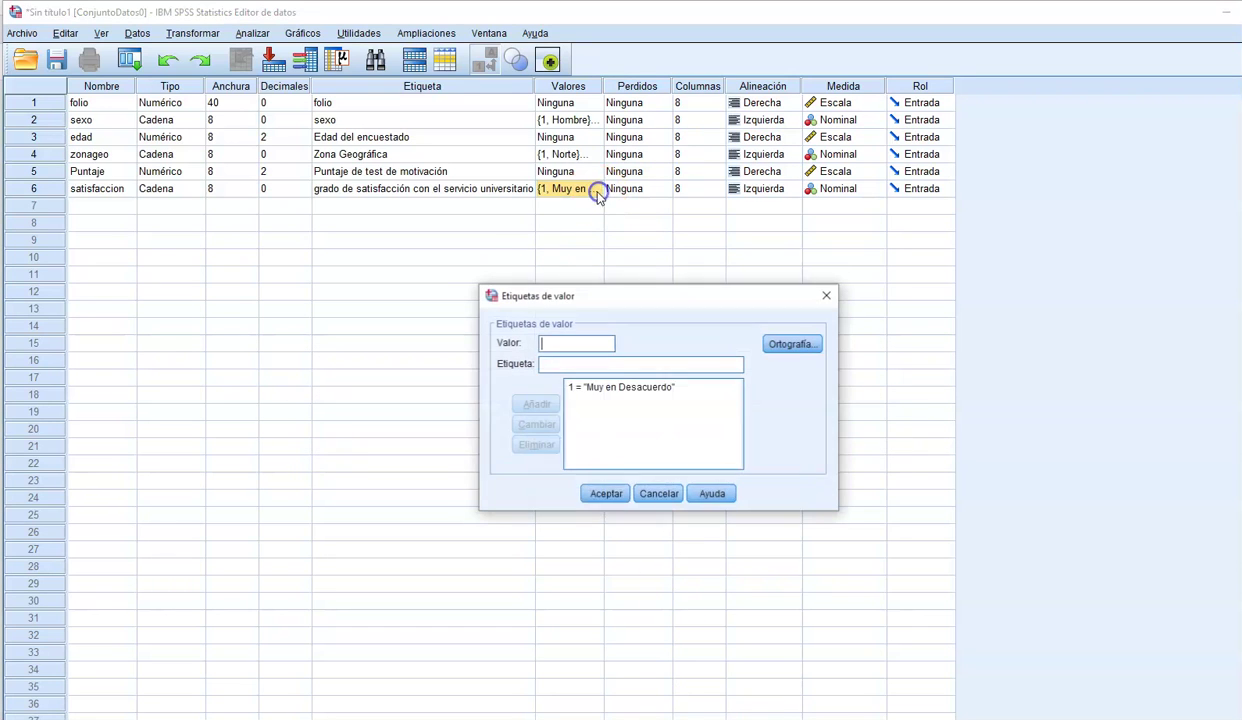
type("2")
left_click(570, 364)
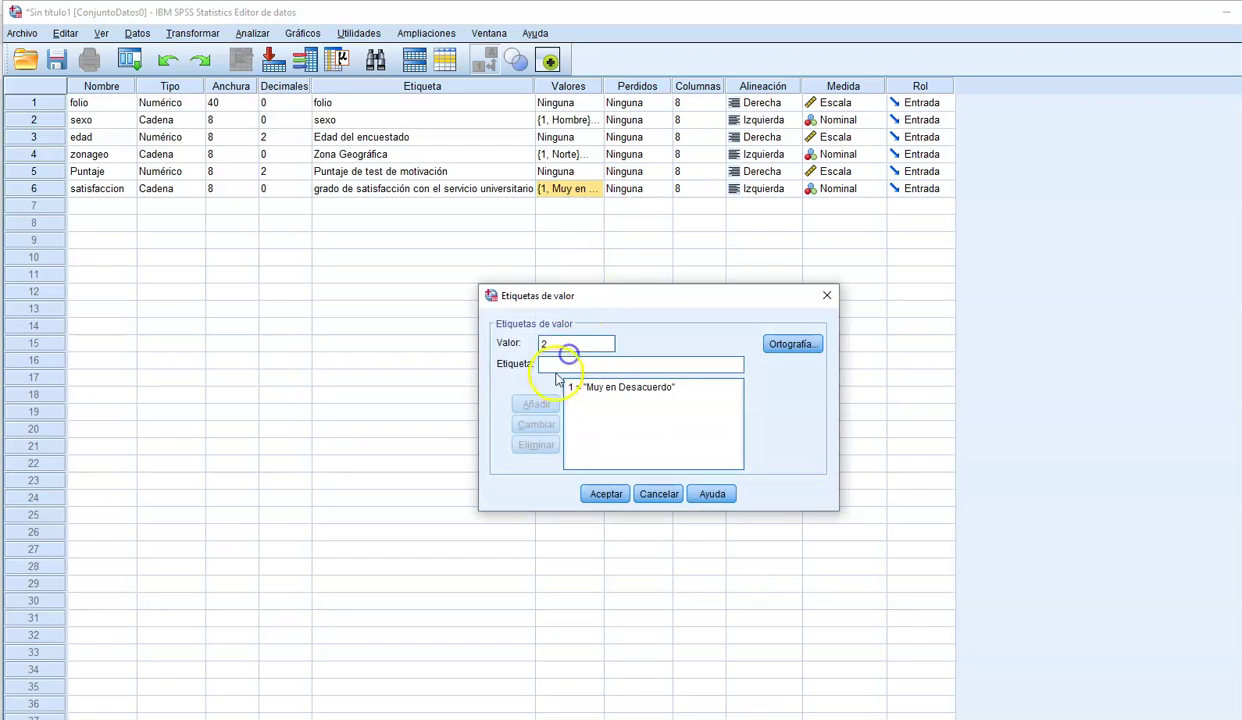
type("En Desac")
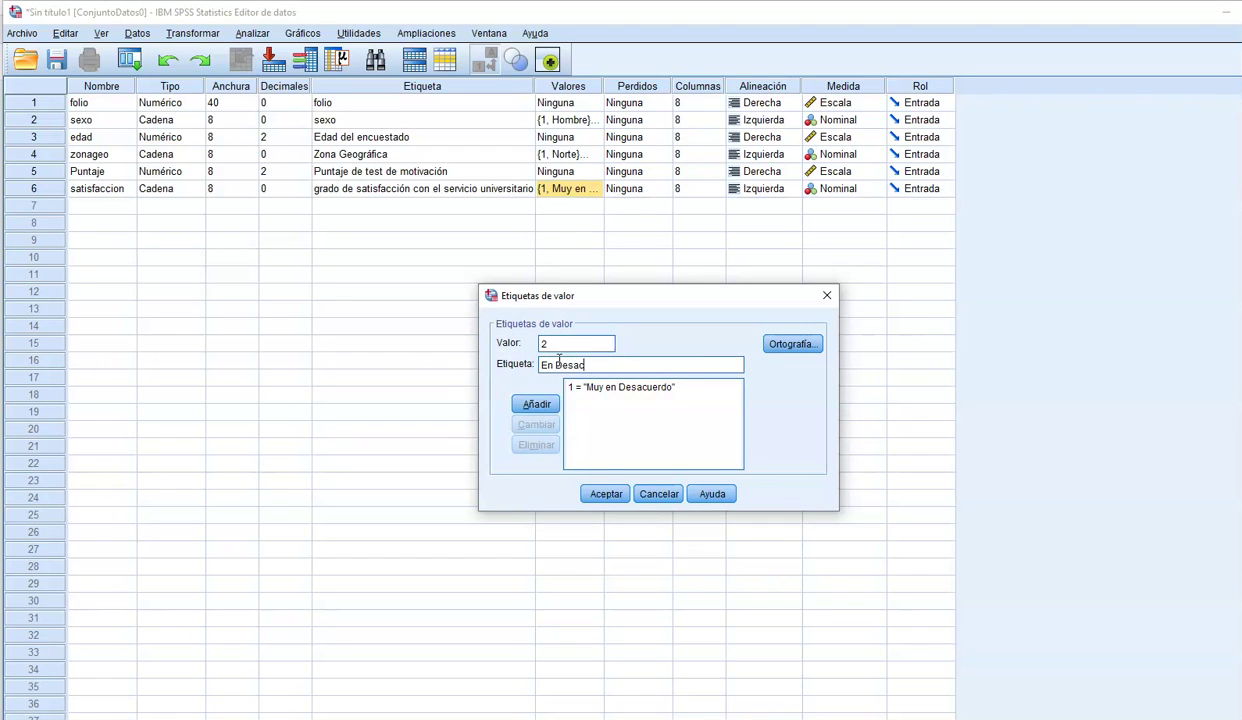
type("uerdo")
left_click(536, 404)
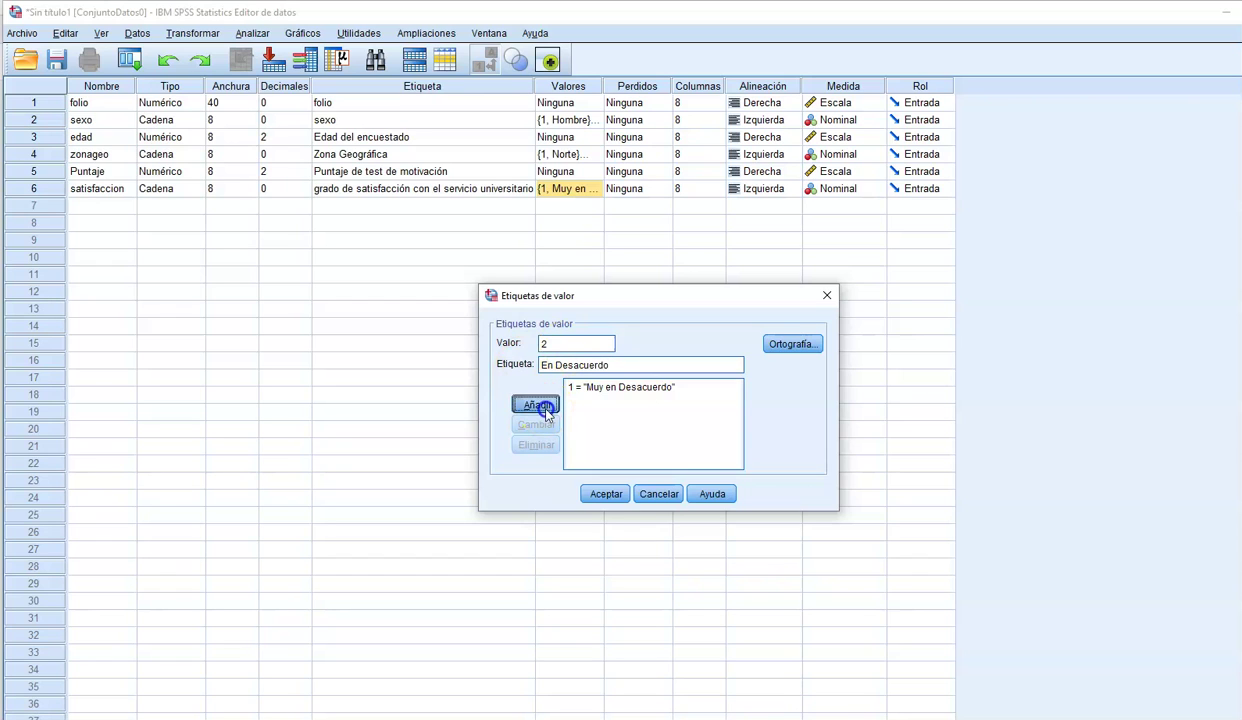
Step: Add the value label 3 = Ni de acuerdo ni en desacuerdo to the satisfaccion variable
left_click(545, 343)
type("3")
left_click(558, 364)
type("De")
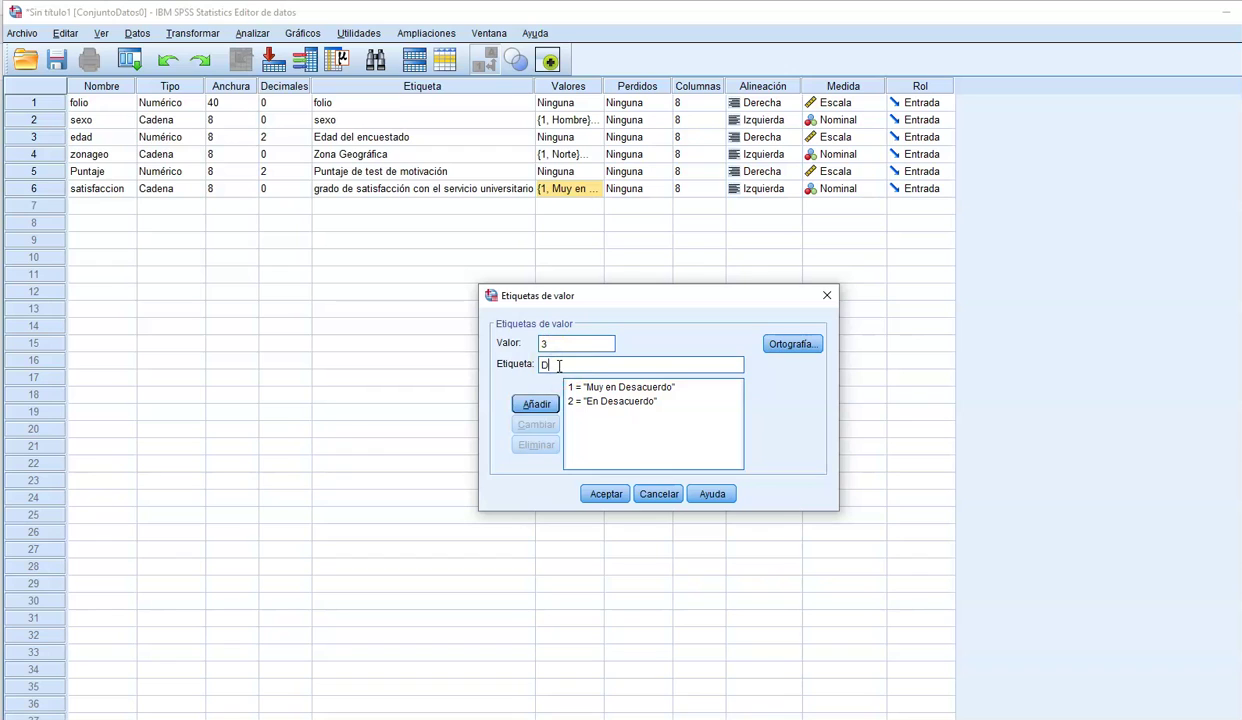
key("BackSpace")
key("BackSpace")
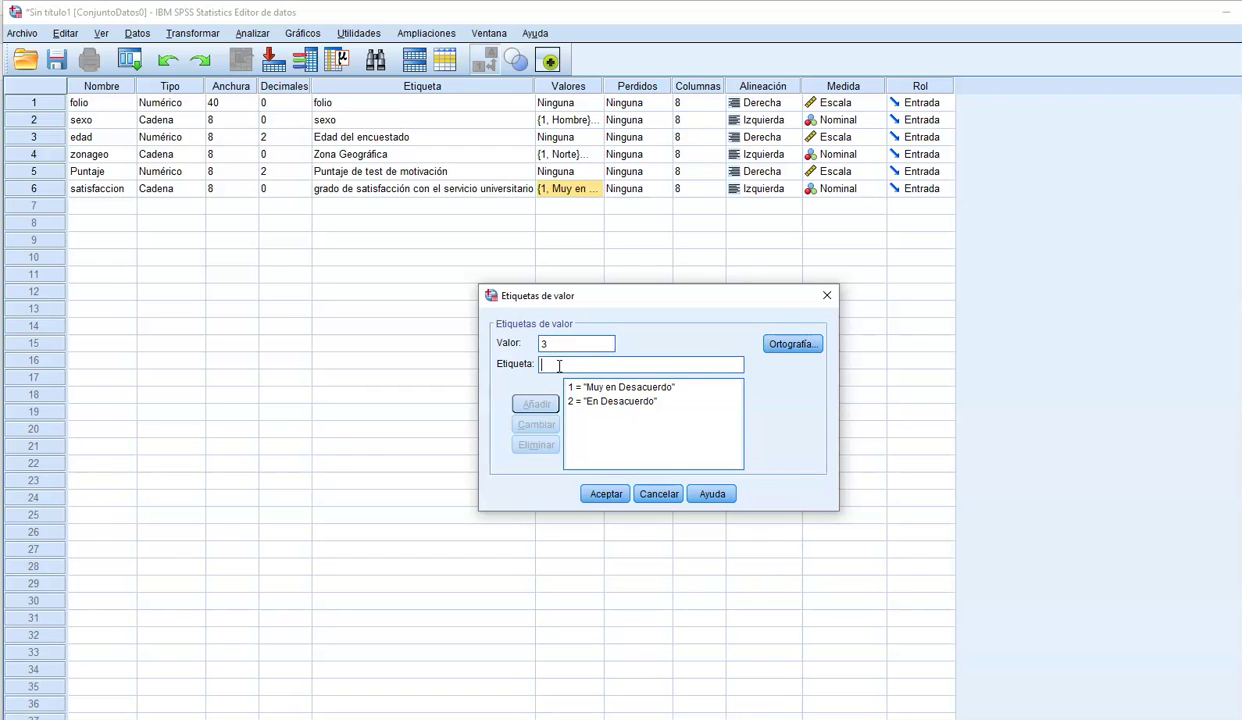
type("Ni de acuerdo ")
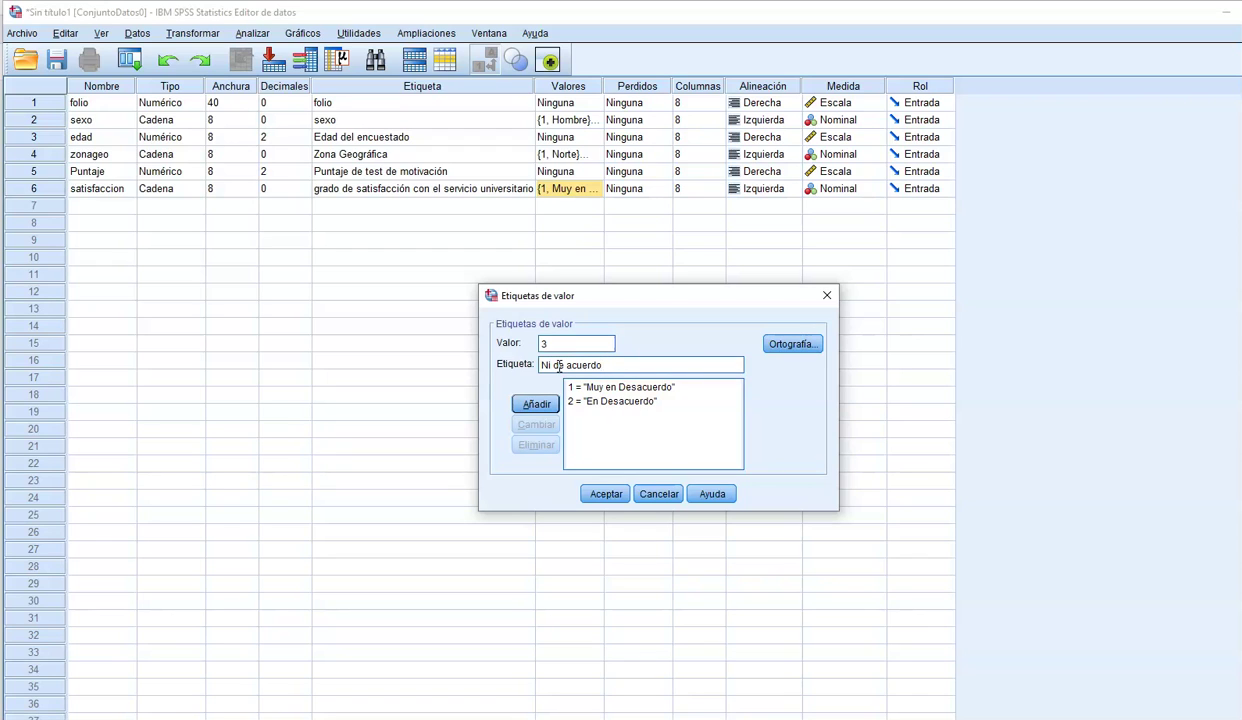
type("ni en desacuerdo")
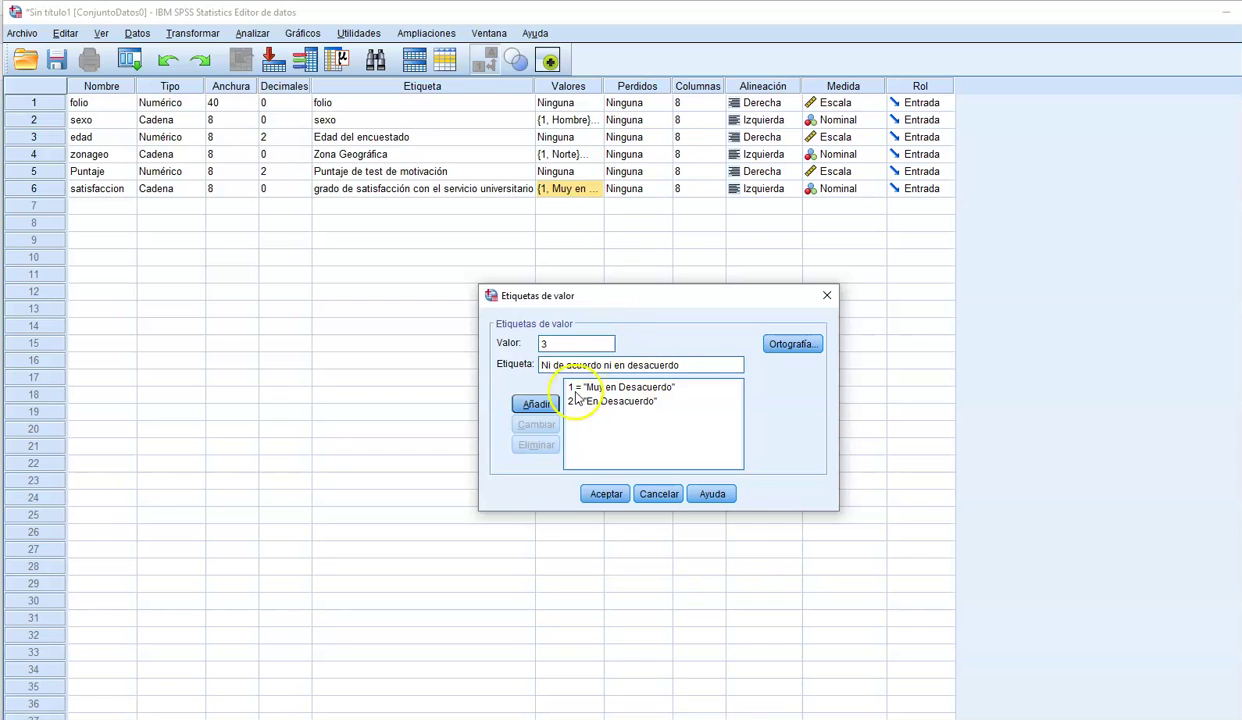
left_click(537, 403)
Step: Add the value label 4 = En Desacuerdo to the satisfaccion variable
left_click(562, 342)
type("4")
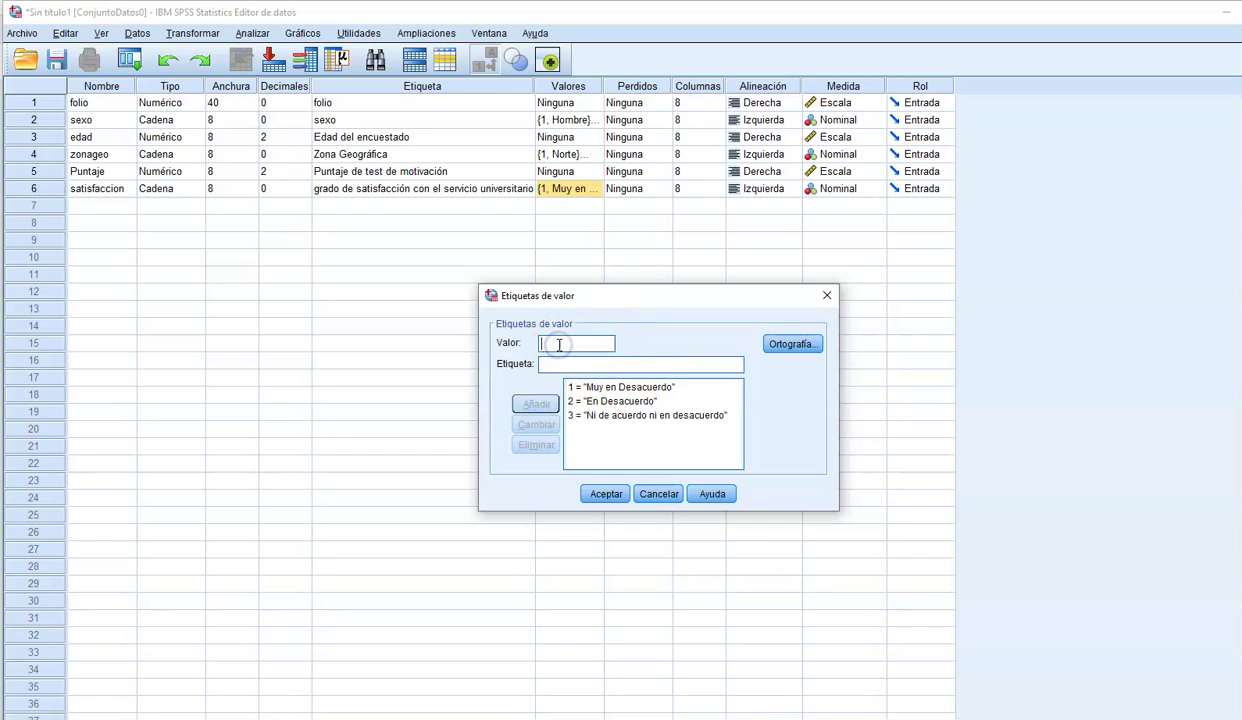
left_click(564, 362)
type("En D")
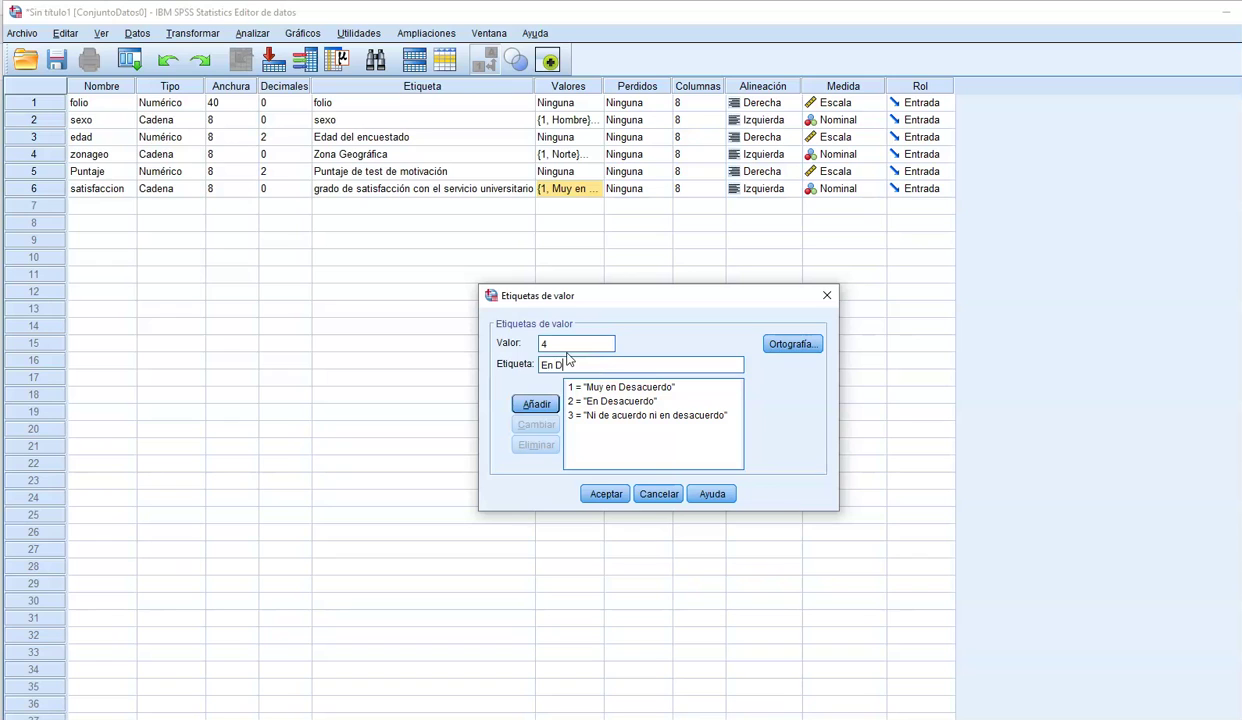
type("esacuerdo")
left_click(536, 405)
left_click(555, 343)
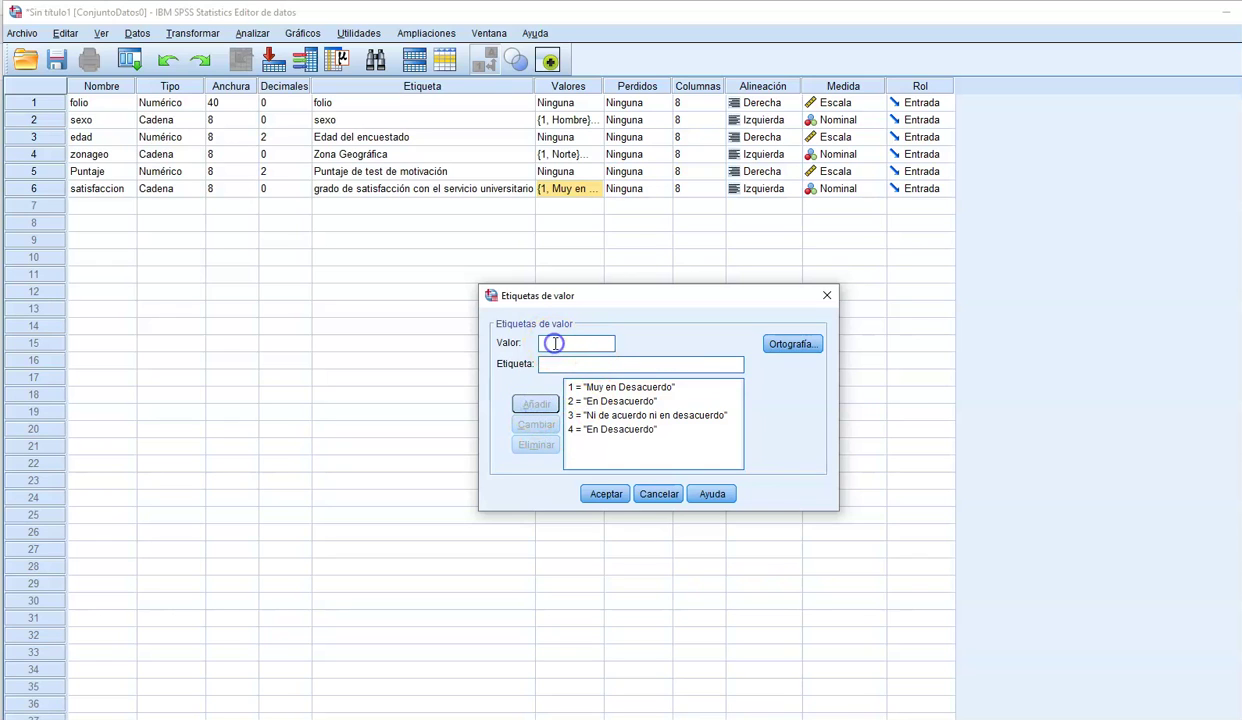
Step: Change the label of value 4 to "De Acuerdo" in the satisfaccion value labels
left_click(640, 429)
triple_click(558, 365)
key("BackSpace")
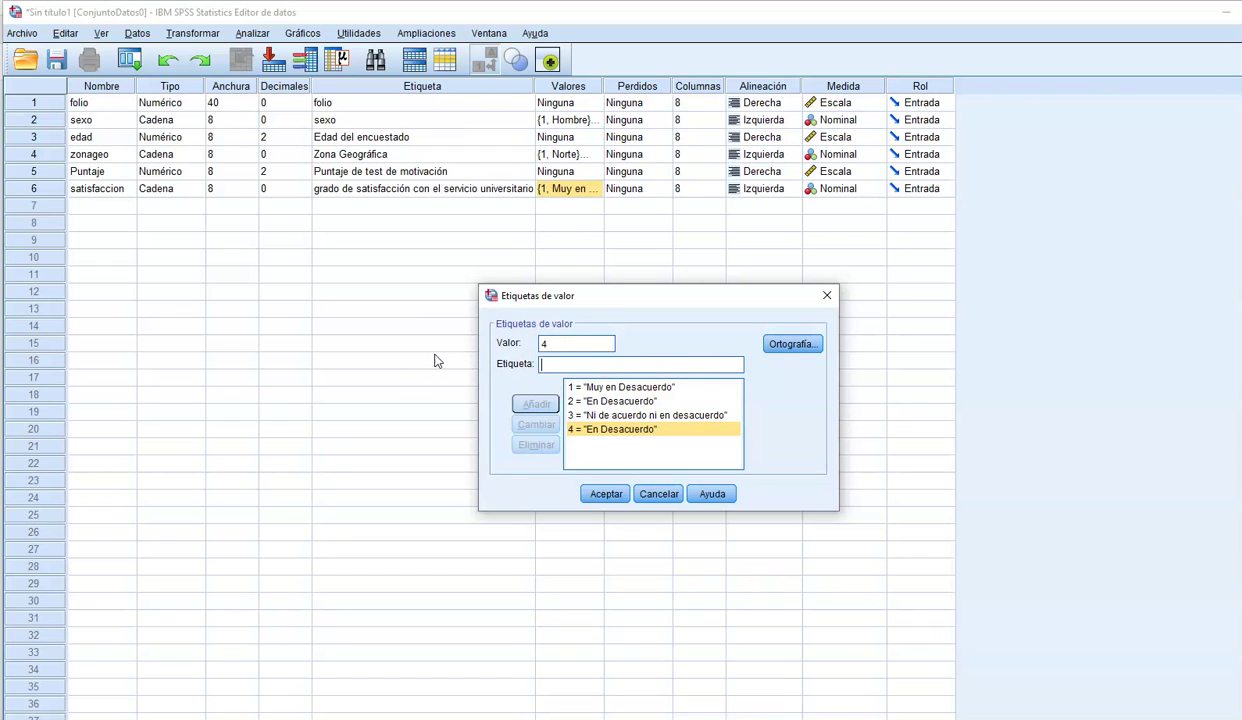
type("De acuerdo")
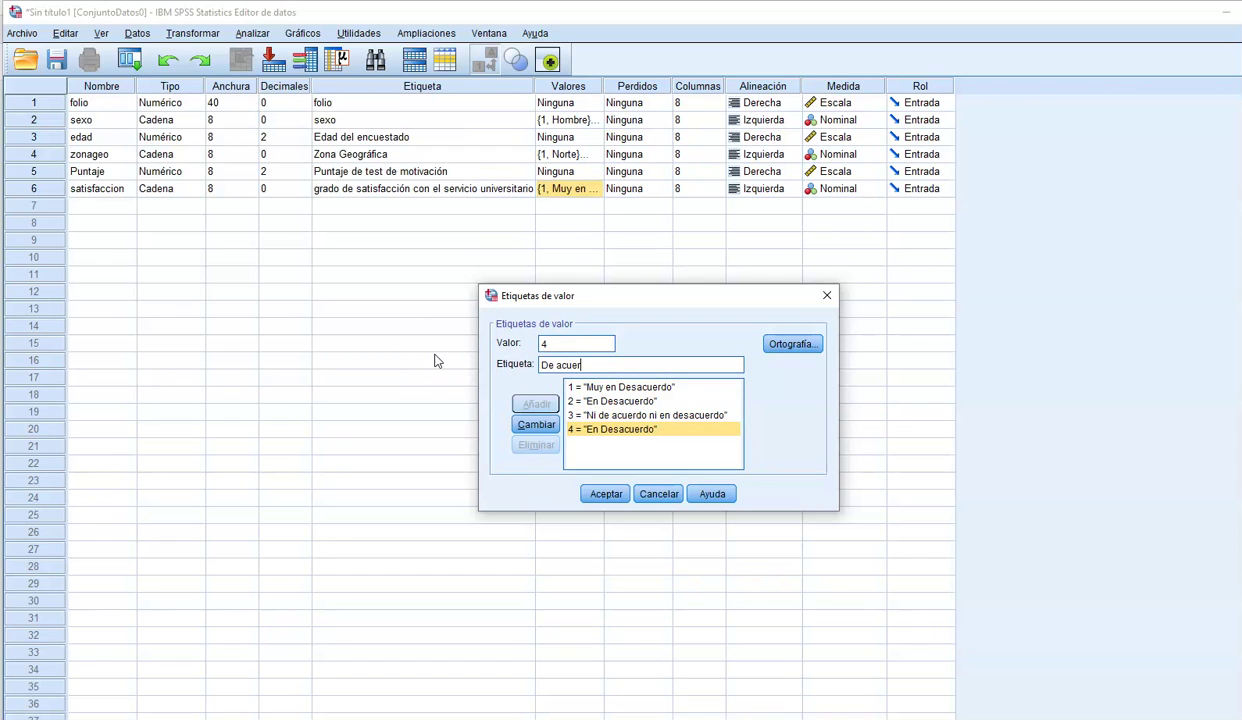
key("Left")
key("Left")
key("Left")
key("Left")
key("Left")
key("Left")
key("BackSpace")
type("A")
left_click(562, 366)
left_click(536, 424)
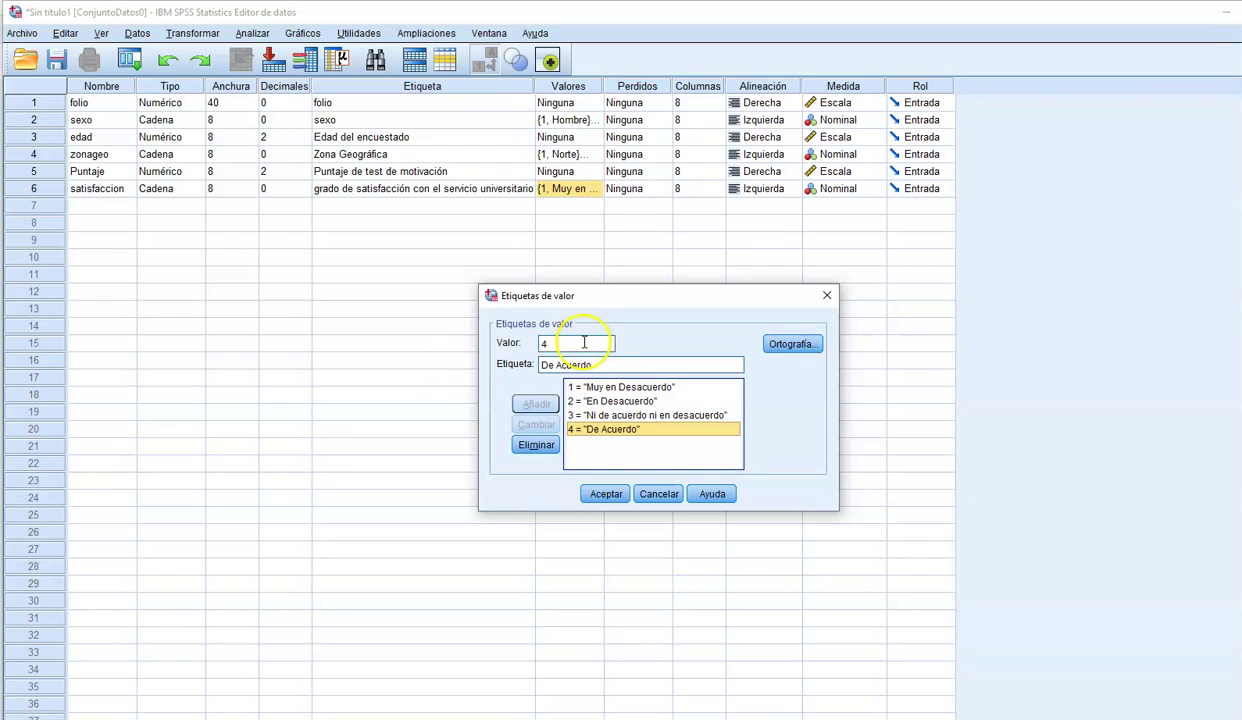
Step: Add the value label 5 = Muy de Acuerdo and accept the value labels of satisfaccion
left_click_drag(584, 342, 244, 341)
key("BackSpace")
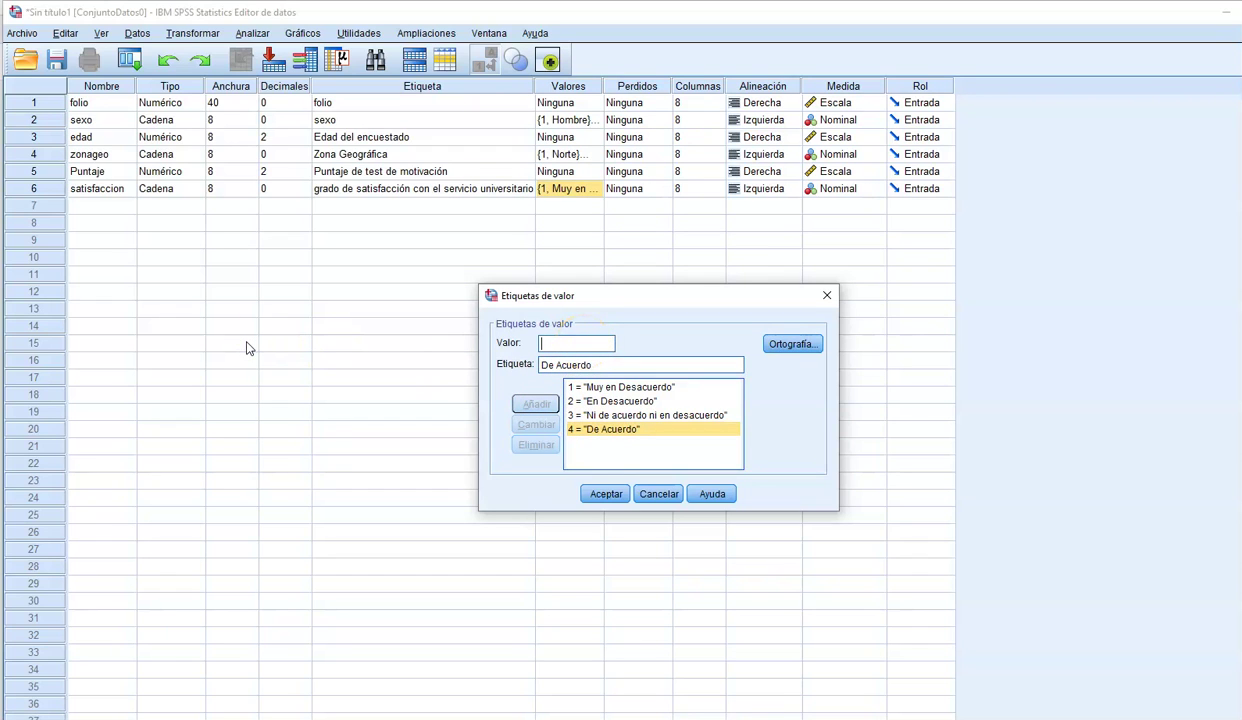
type("5")
left_click(551, 365)
left_click_drag(551, 365, 398, 361)
key("BackSpace")
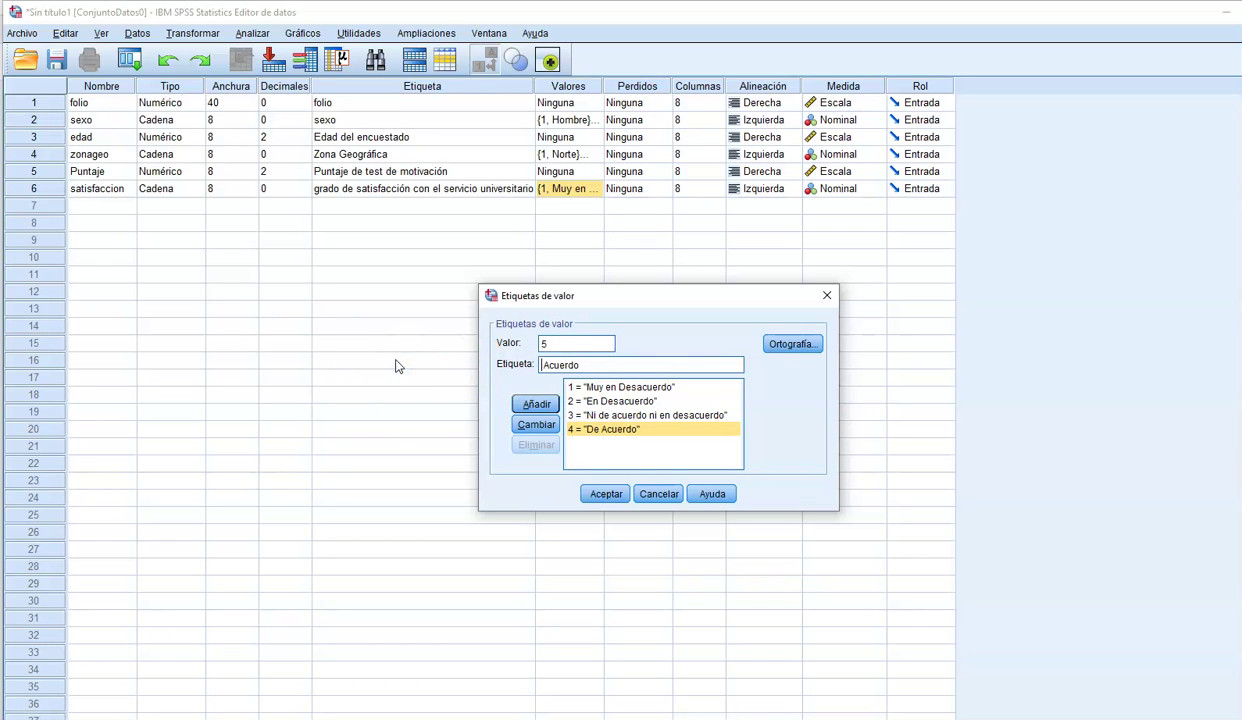
type("Muy de")
left_click(539, 404)
left_click(606, 494)
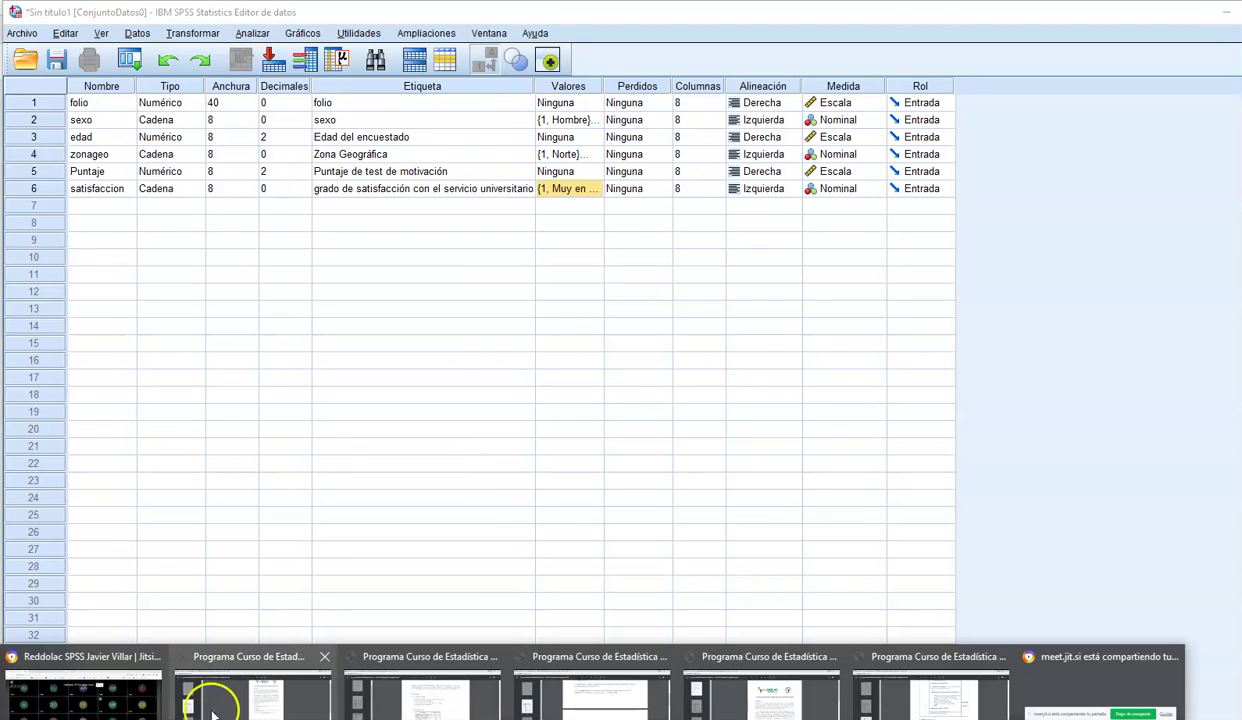
Step: Switch to the Jitsi meeting to check on the participants and return to the SPSS data editor
left_click(84, 704)
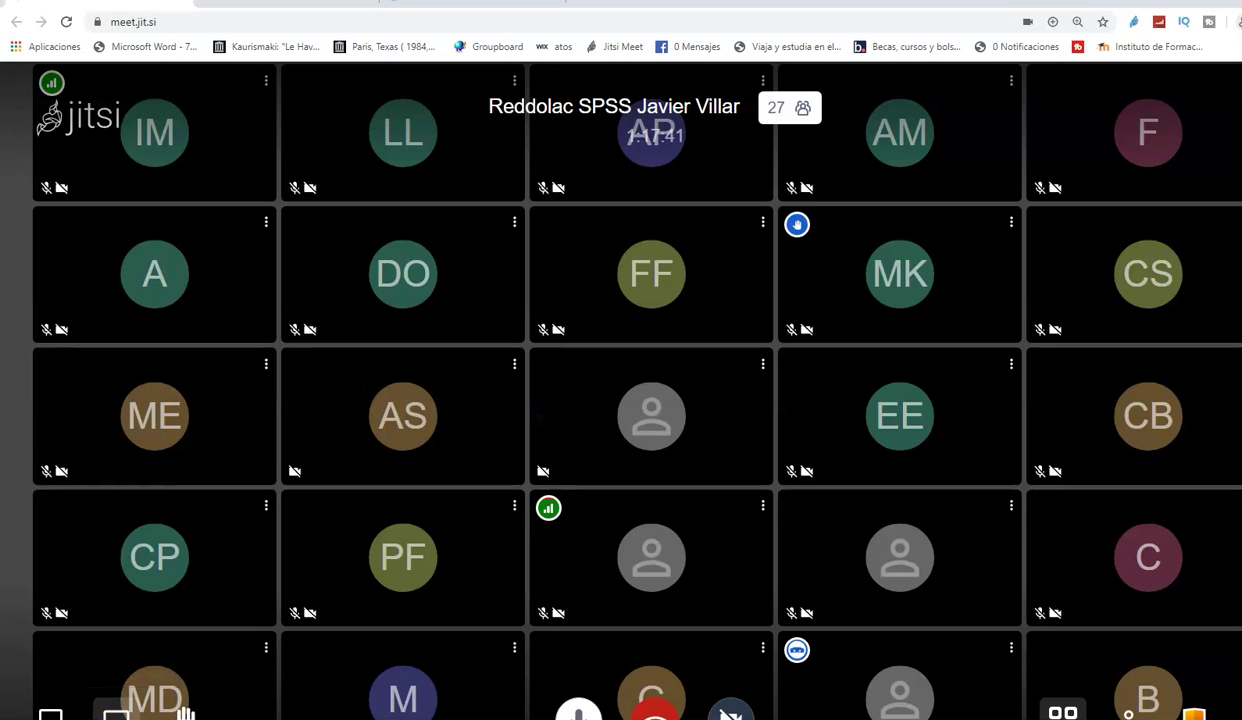
key("alt+Tab")
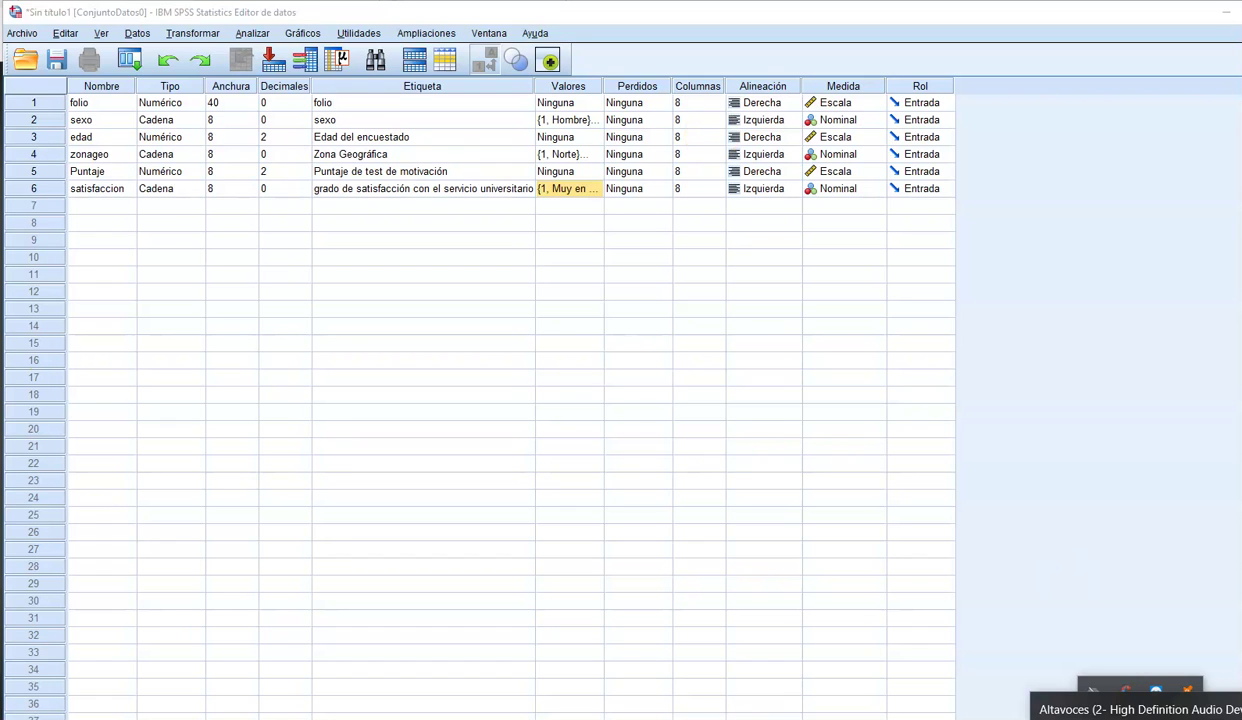
Step: Select the entire row of the folio variable
double_click(84, 104)
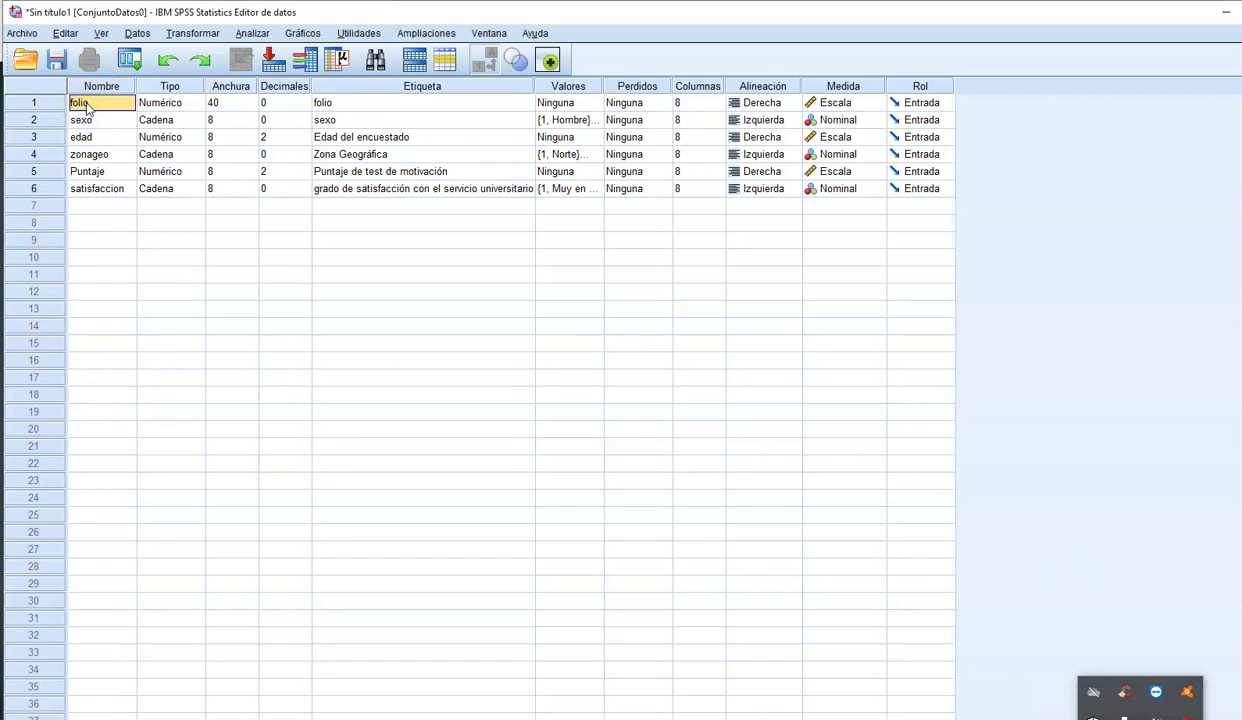
left_click(38, 104)
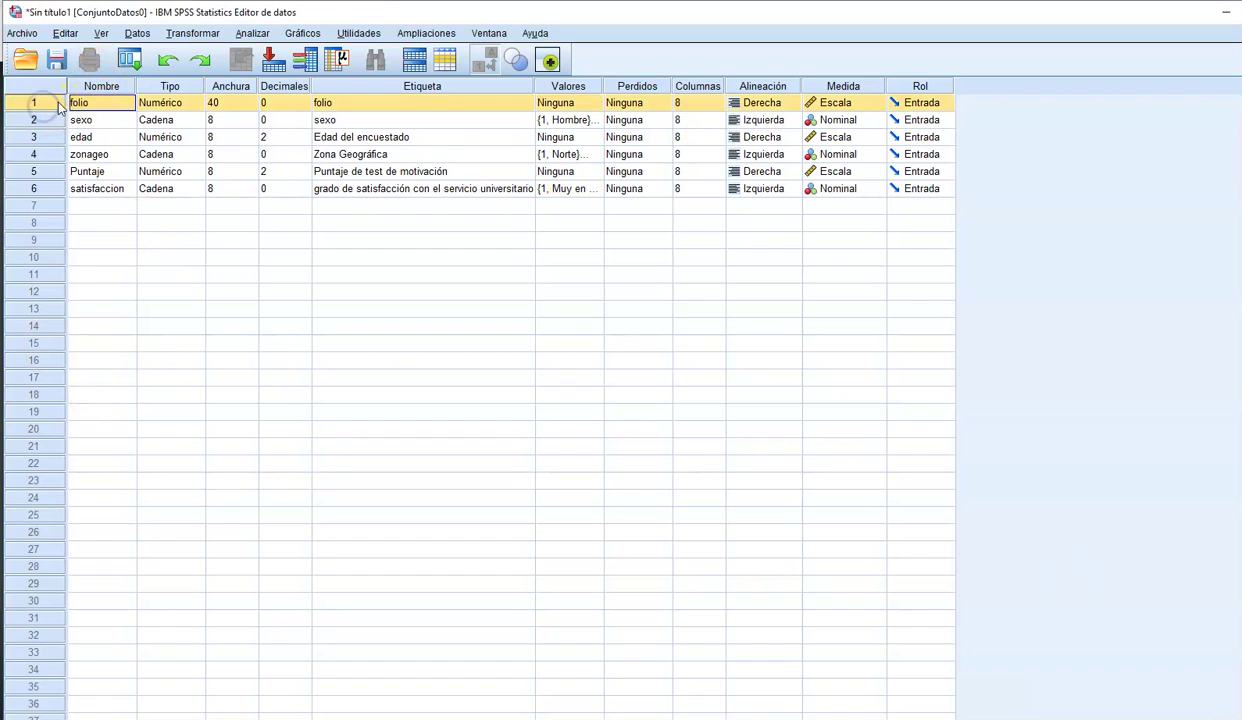